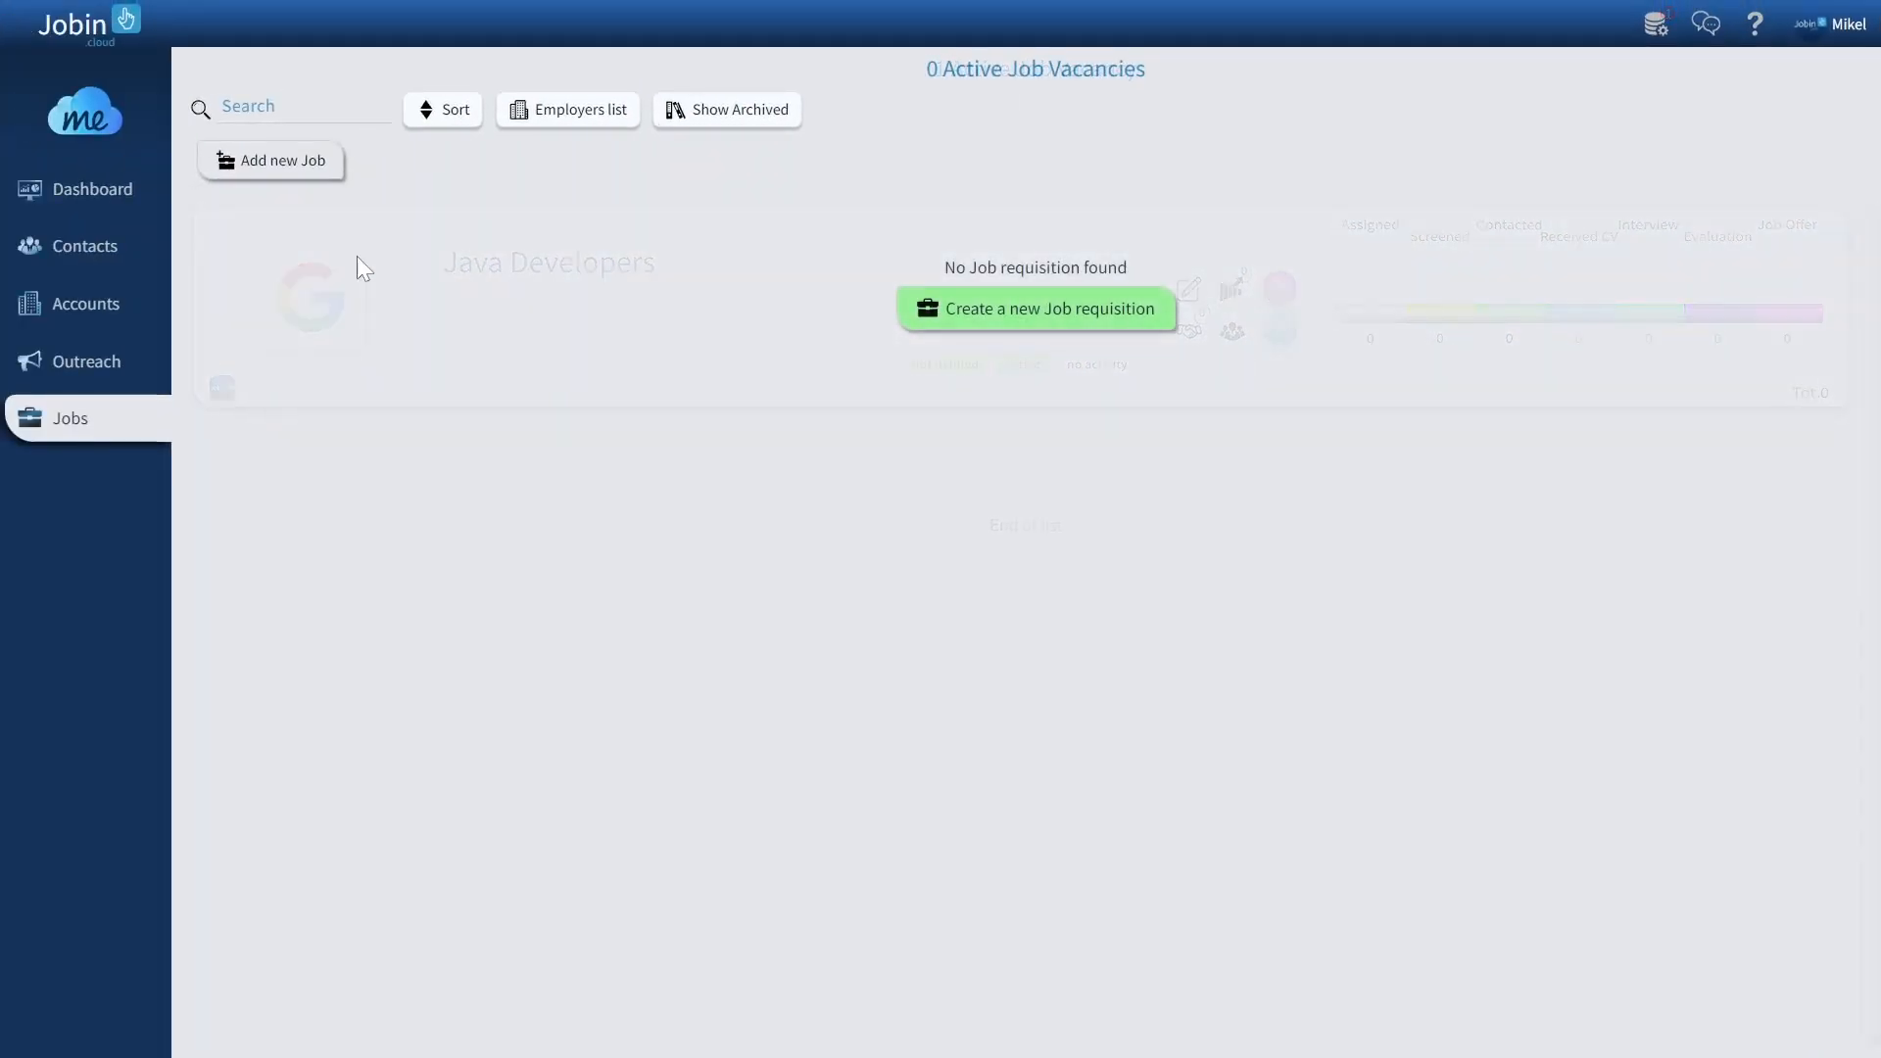
Step: Create a new job requisition for Google with the job title "Java Developers"
left_click(277, 175)
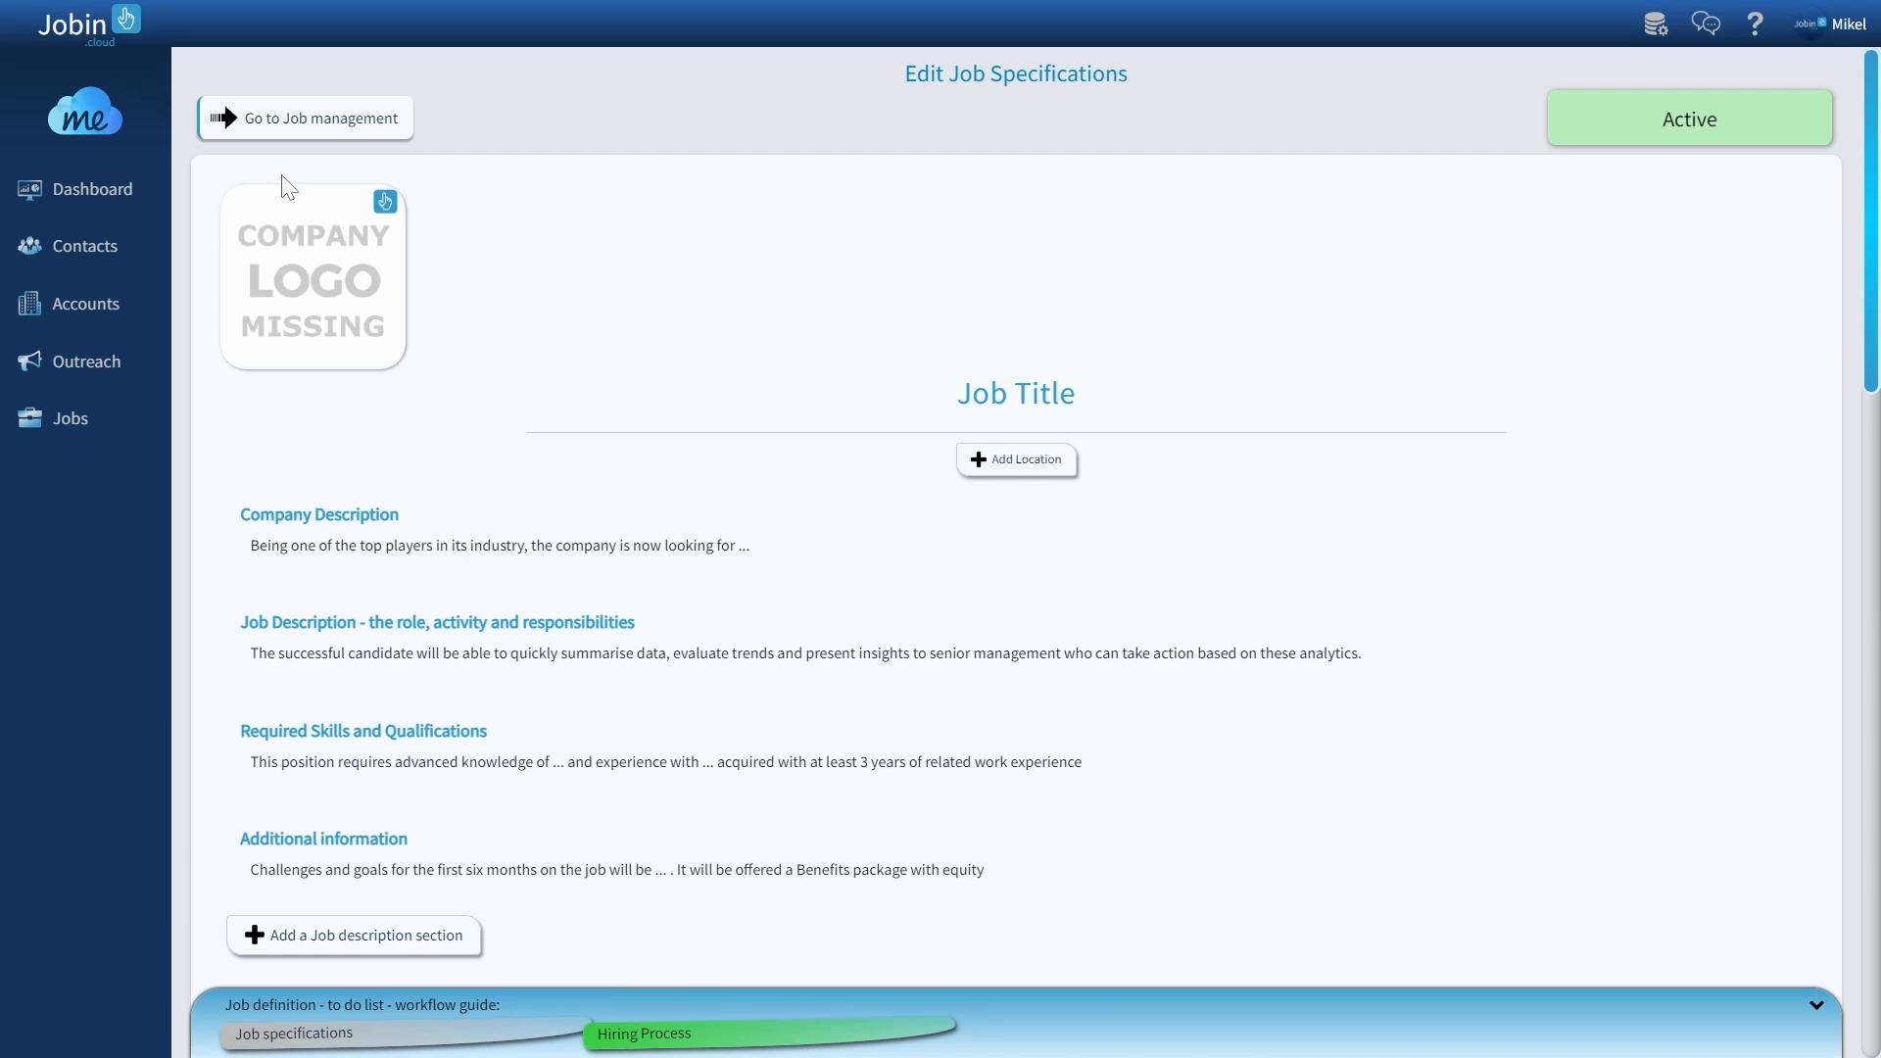
left_click(1016, 397)
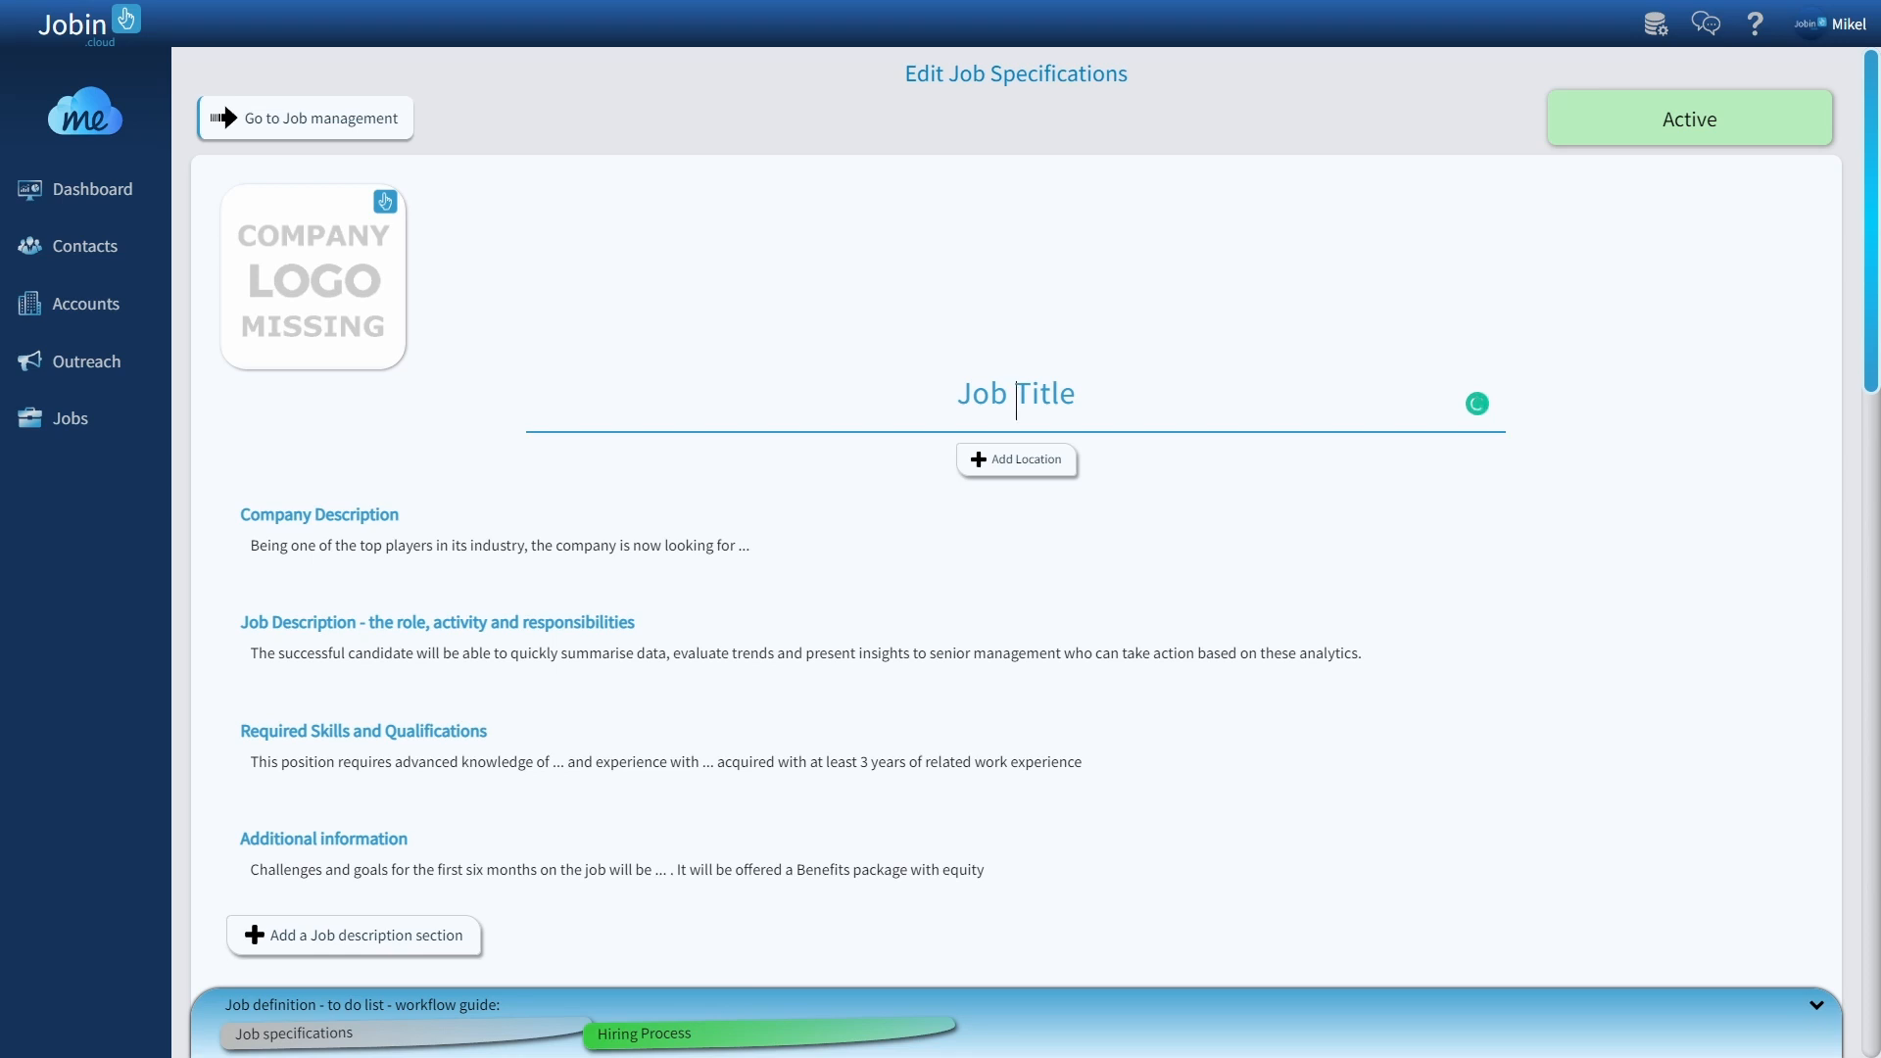
type("Java Developers")
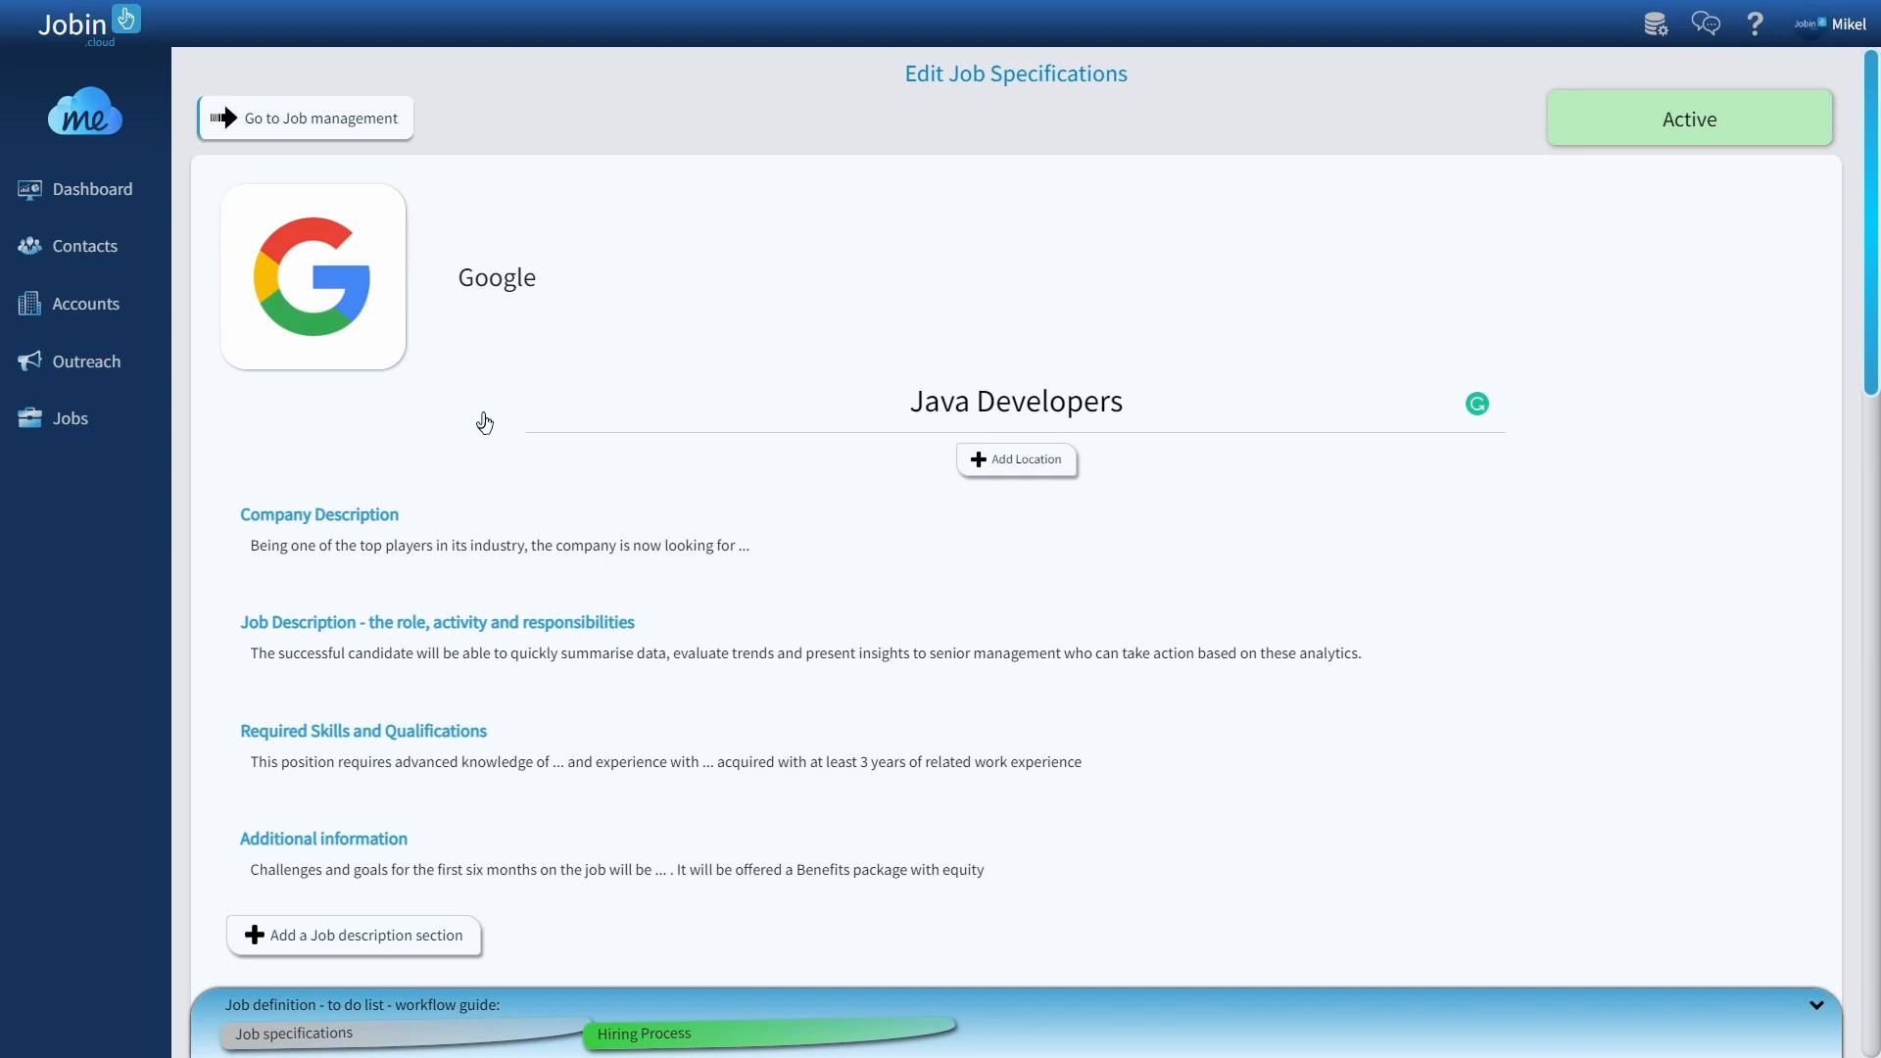
Step: Look through the job specification fields, including the Remote Work and Travel Required options
scroll(486, 423, "down", 2)
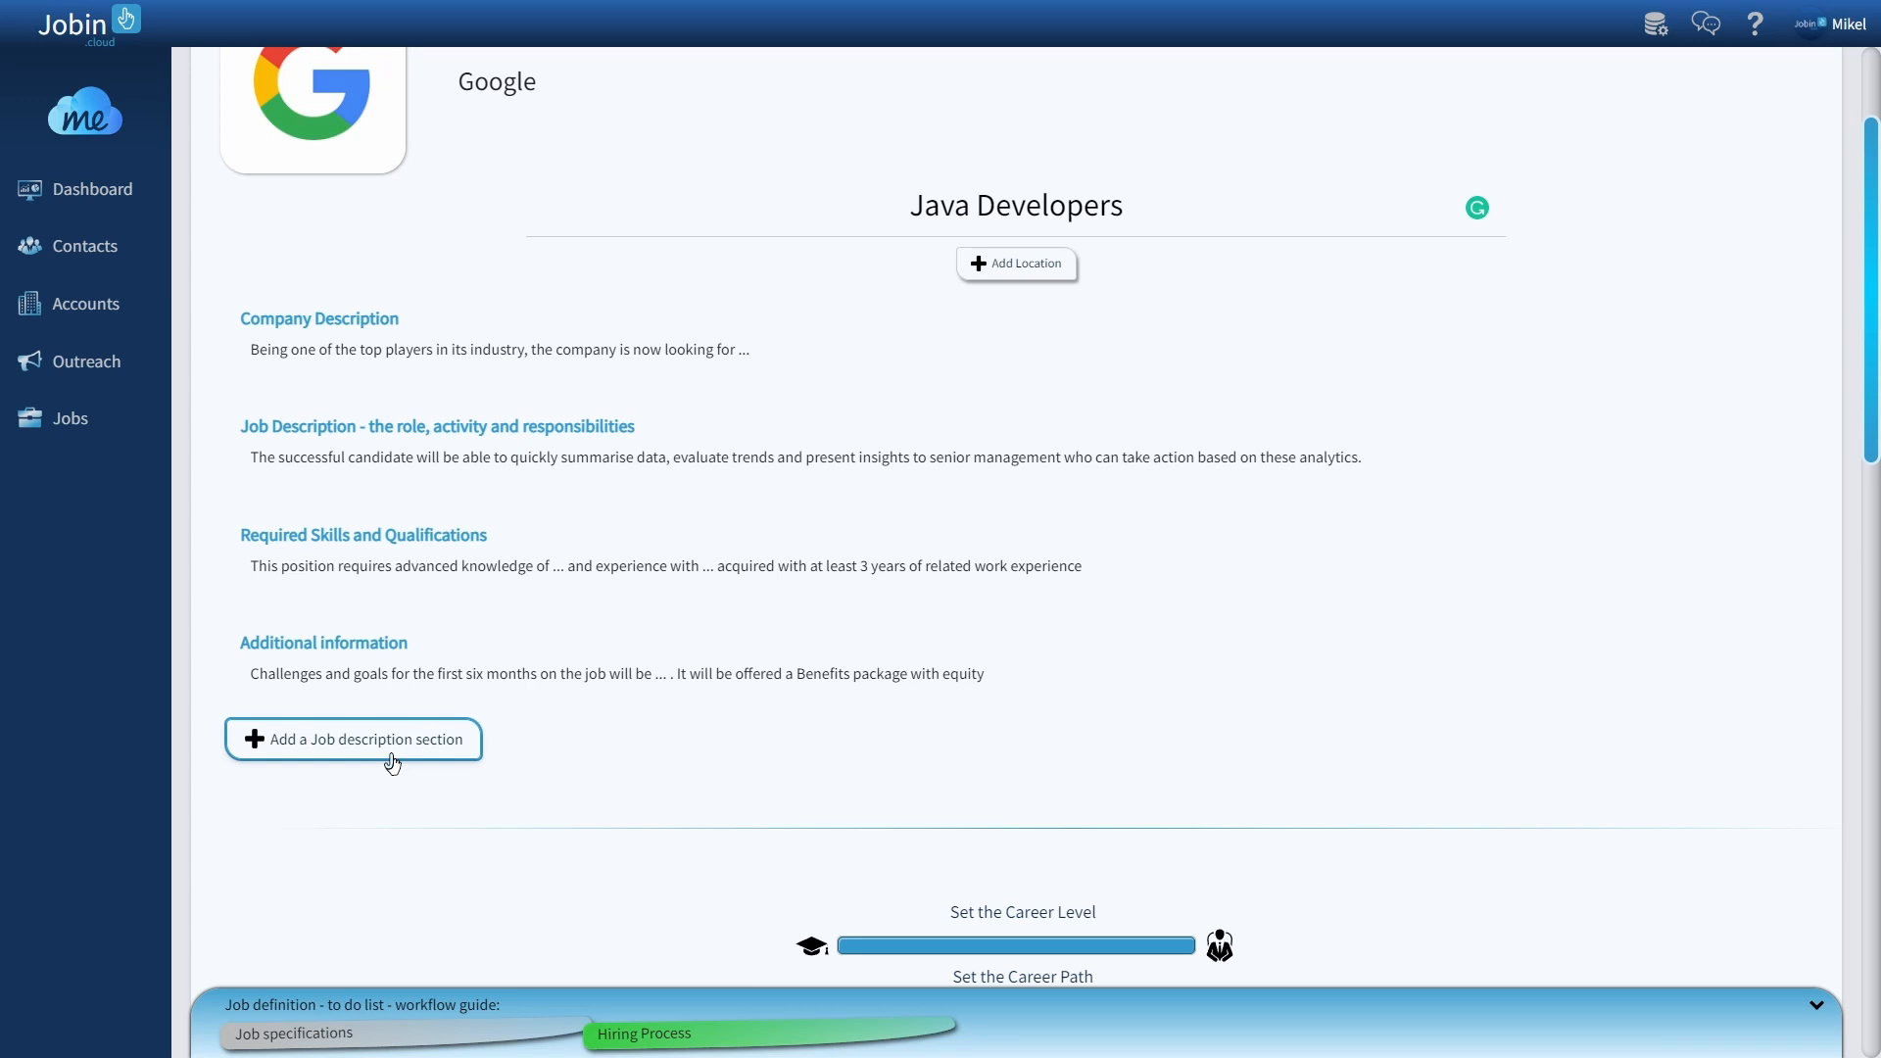
scroll(563, 769, "down", 6)
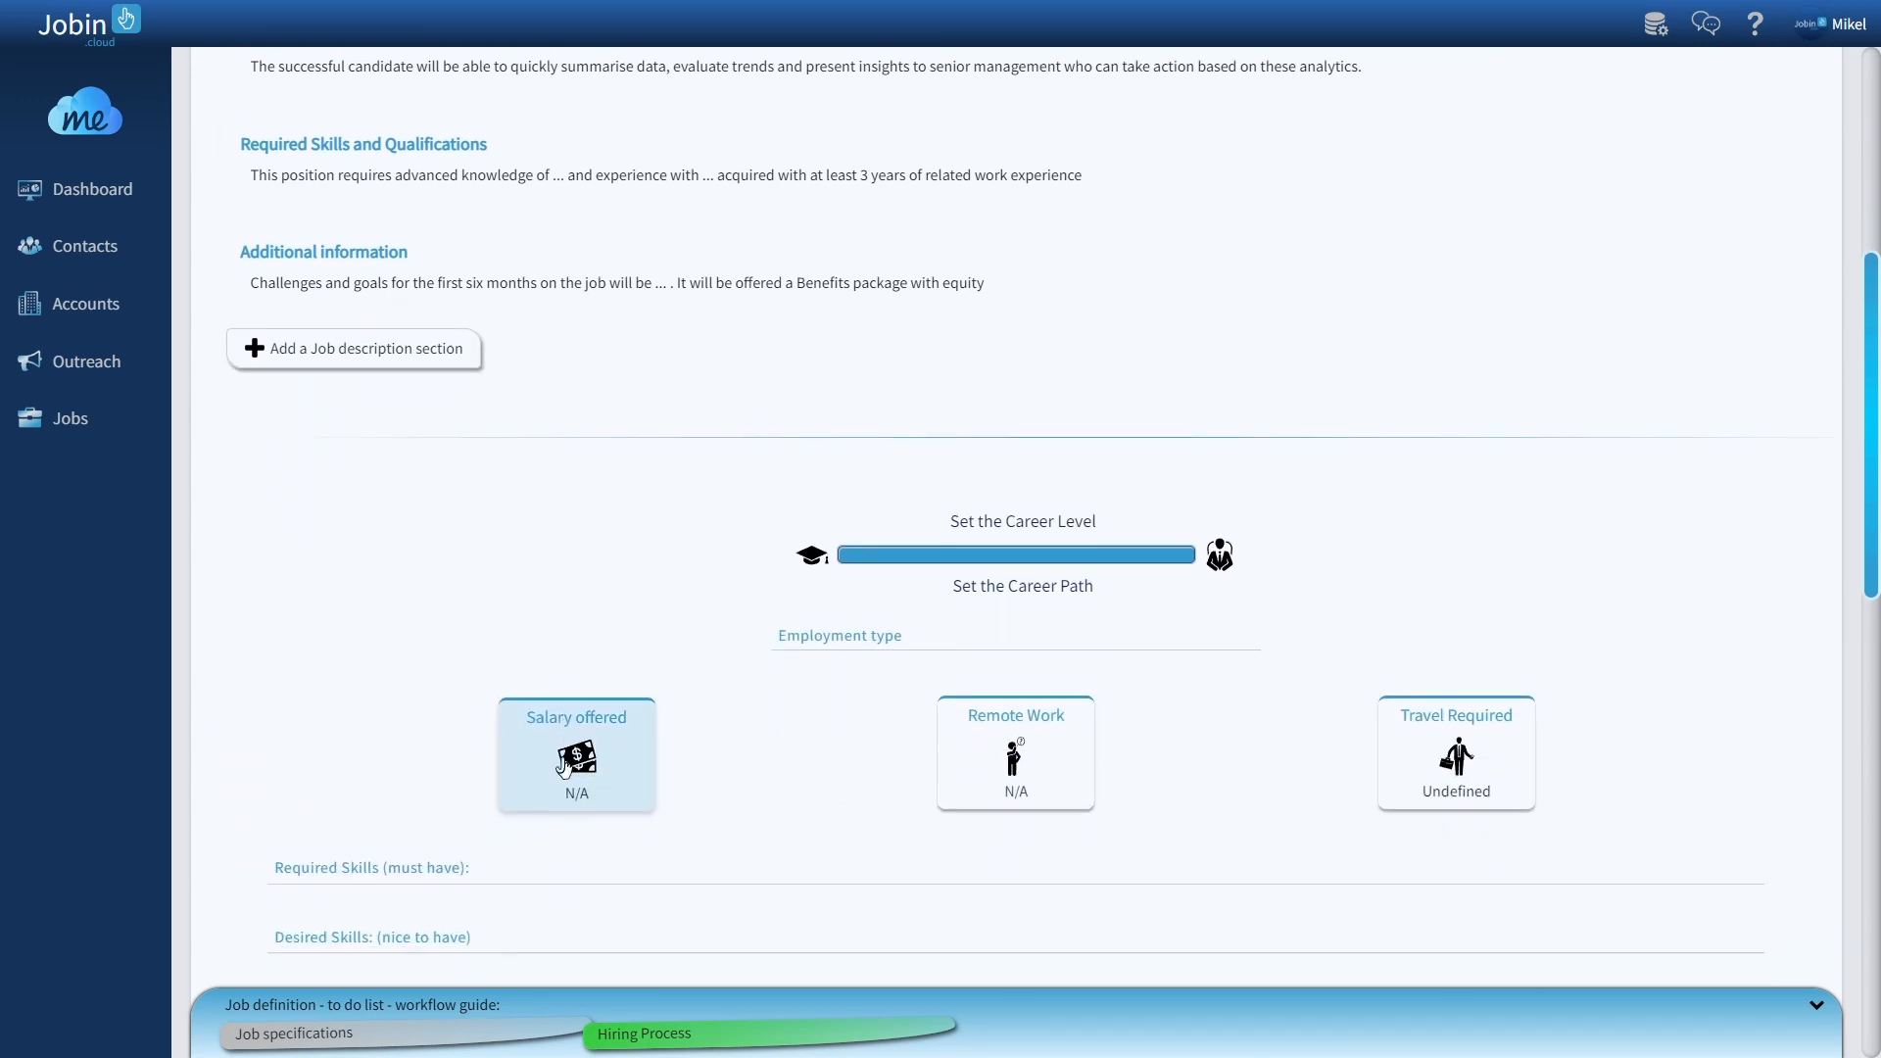
scroll(570, 773, "down", 2)
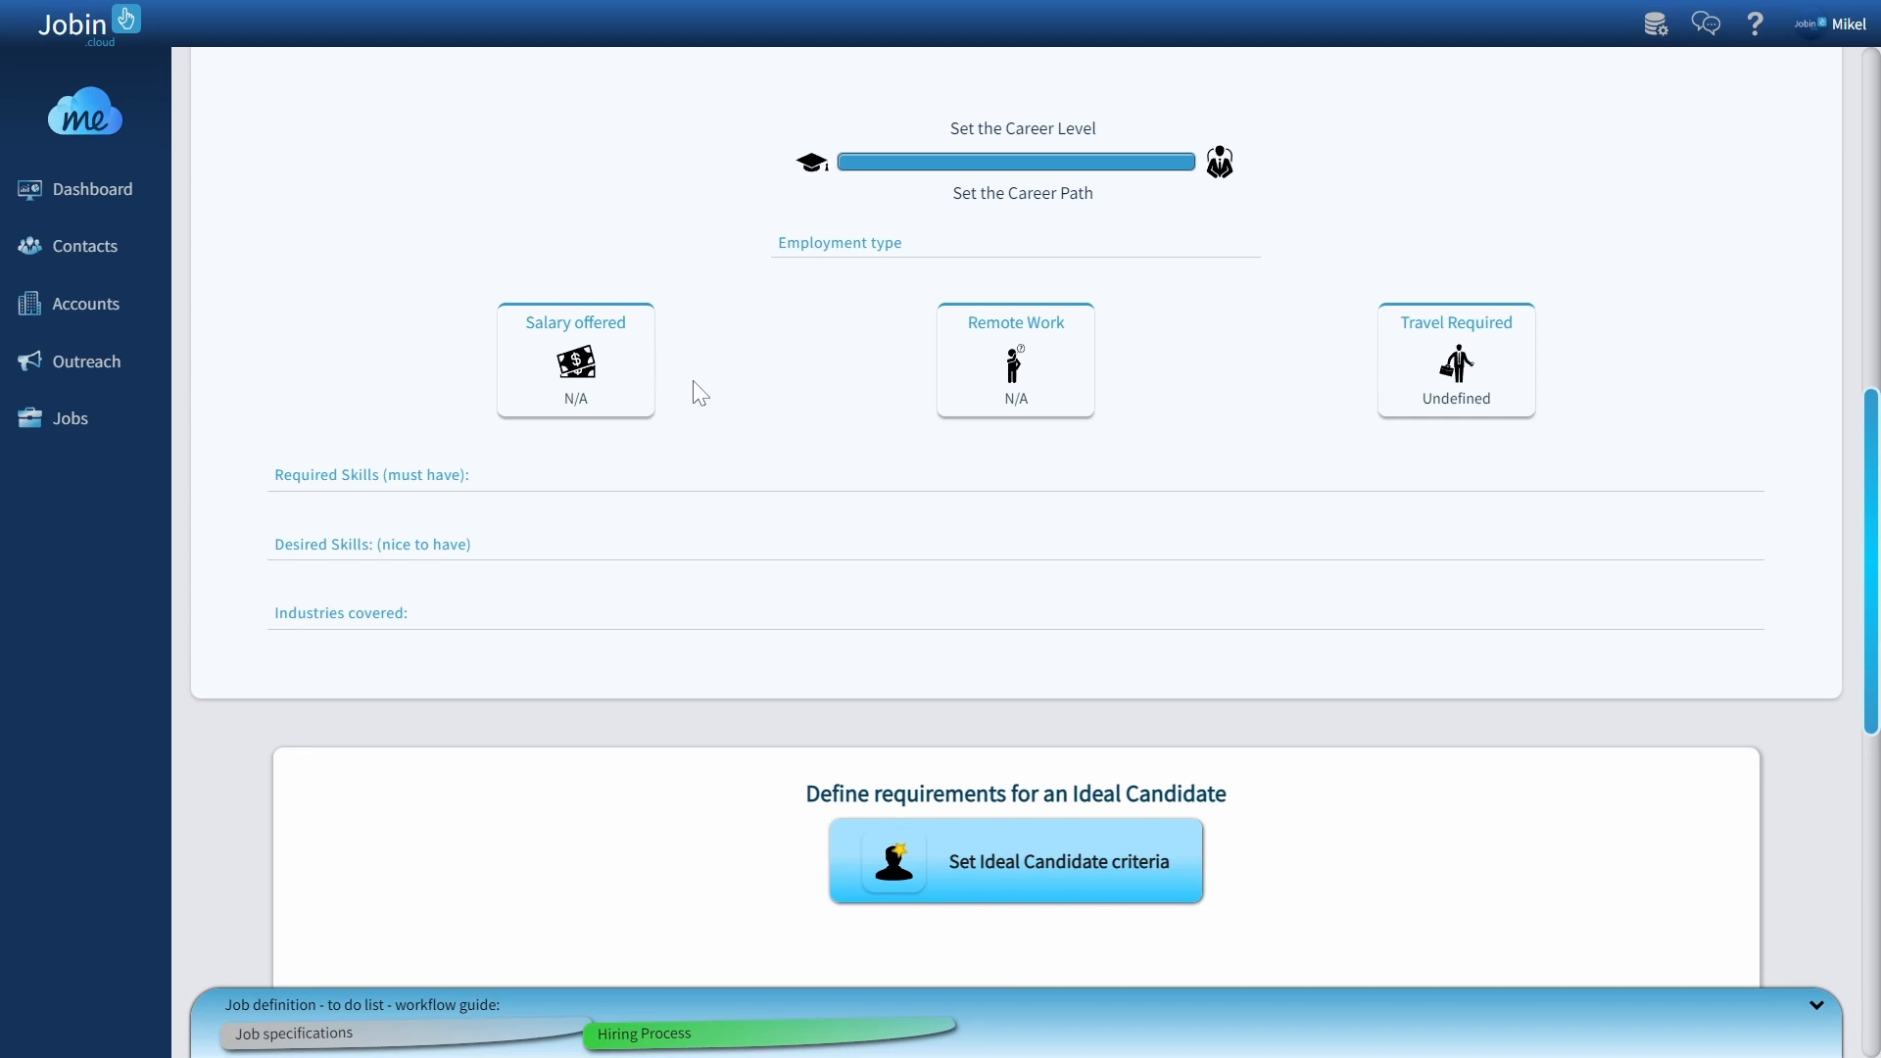
left_click(983, 397)
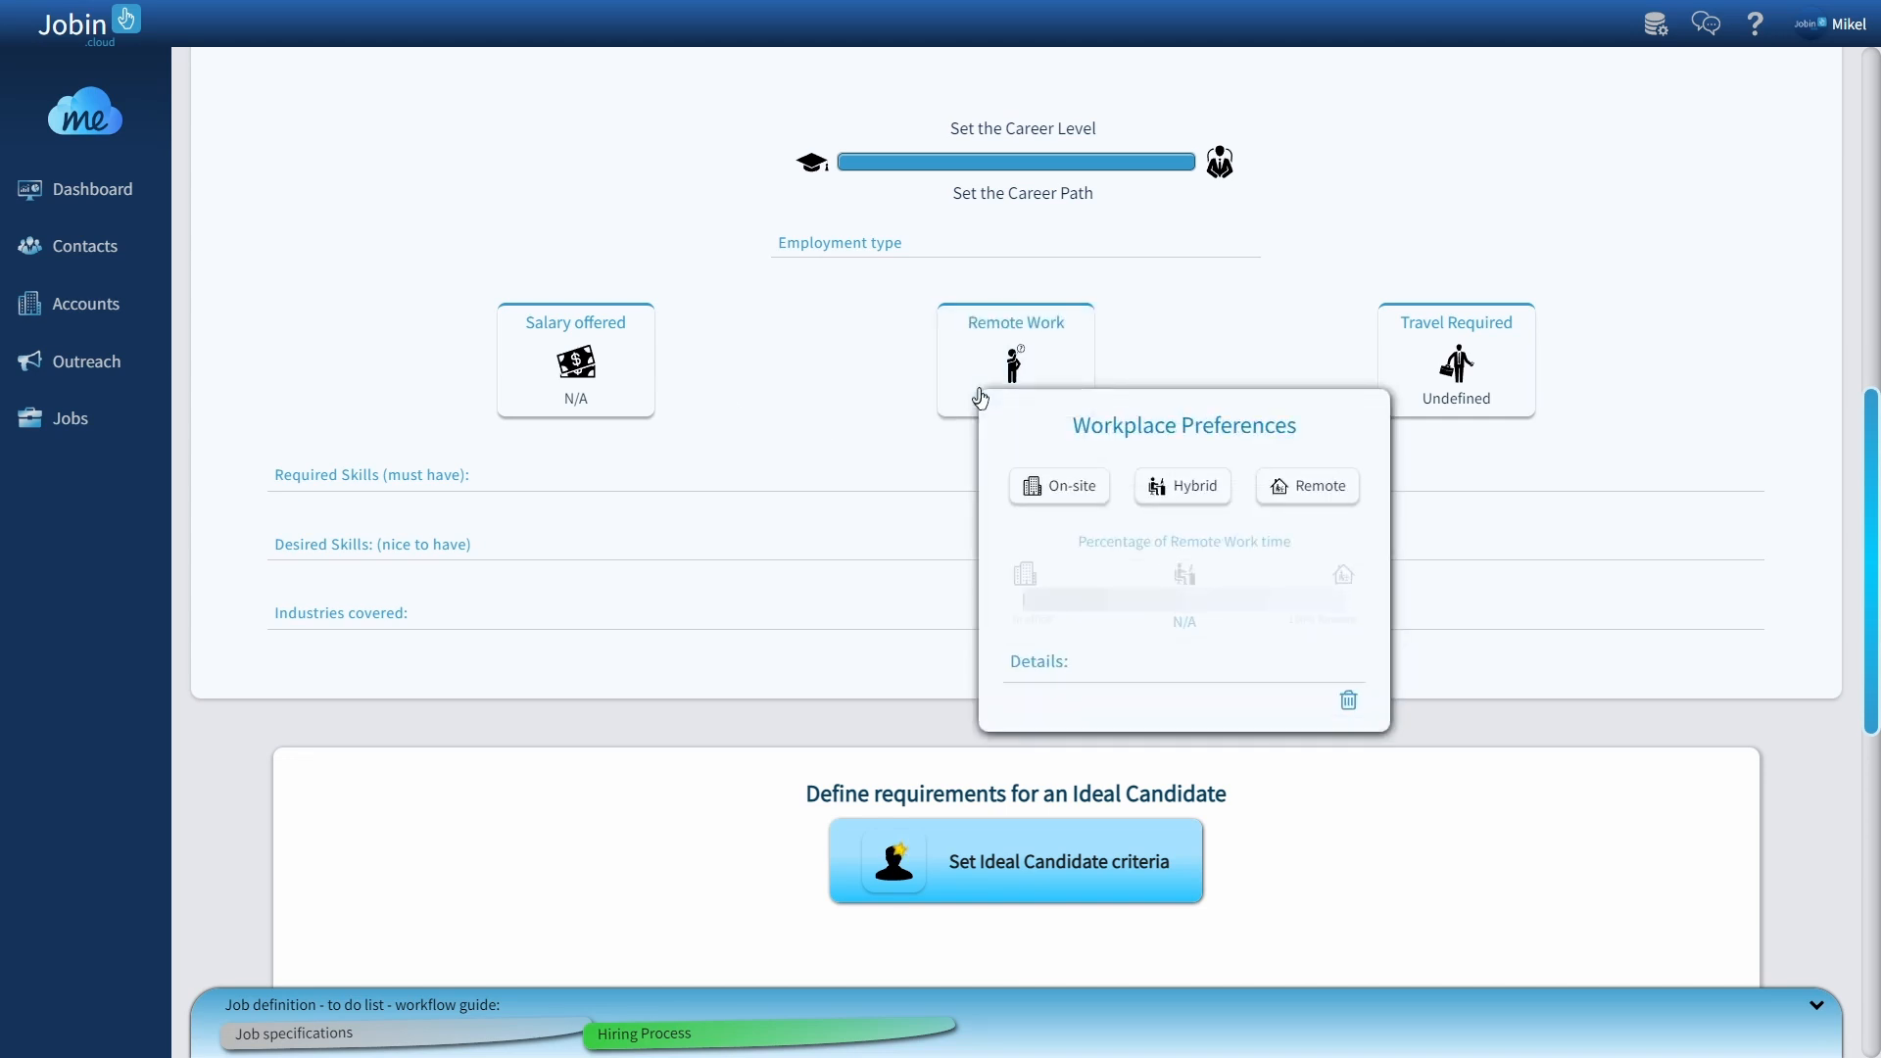
left_click(1428, 377)
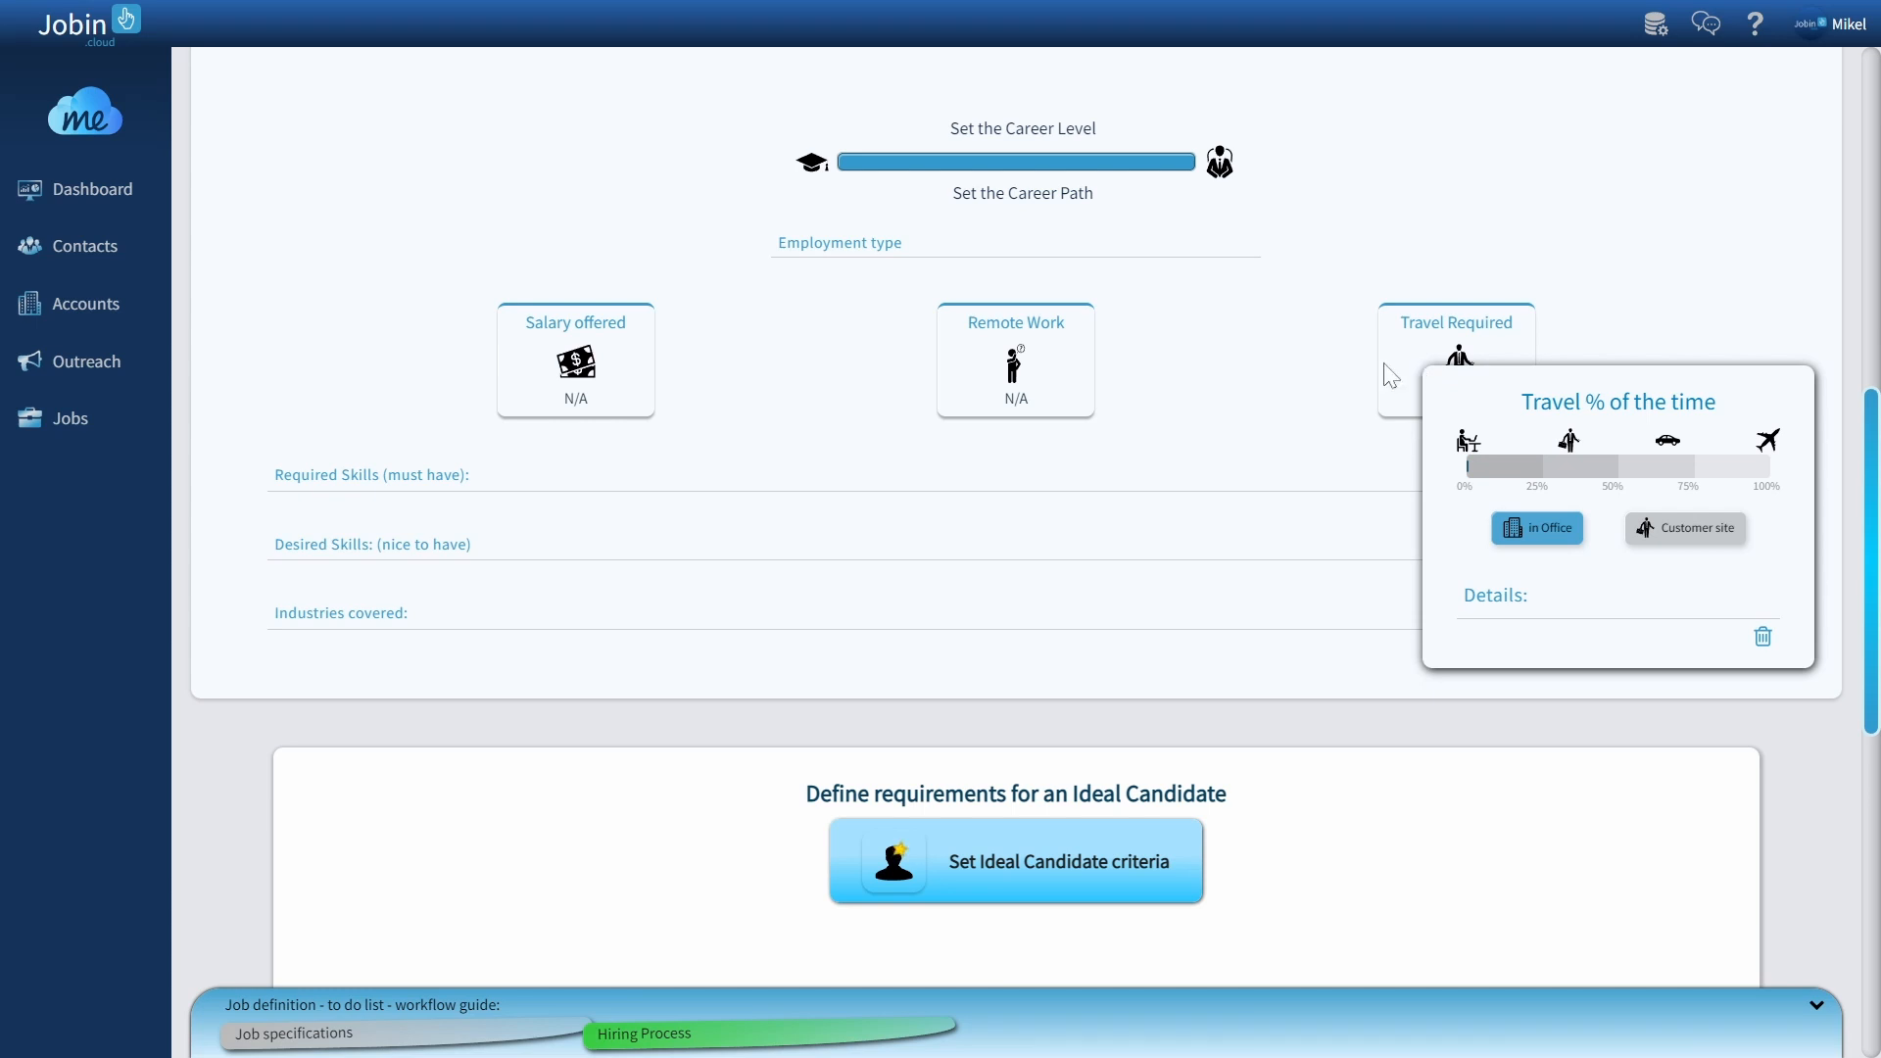
left_click(793, 410)
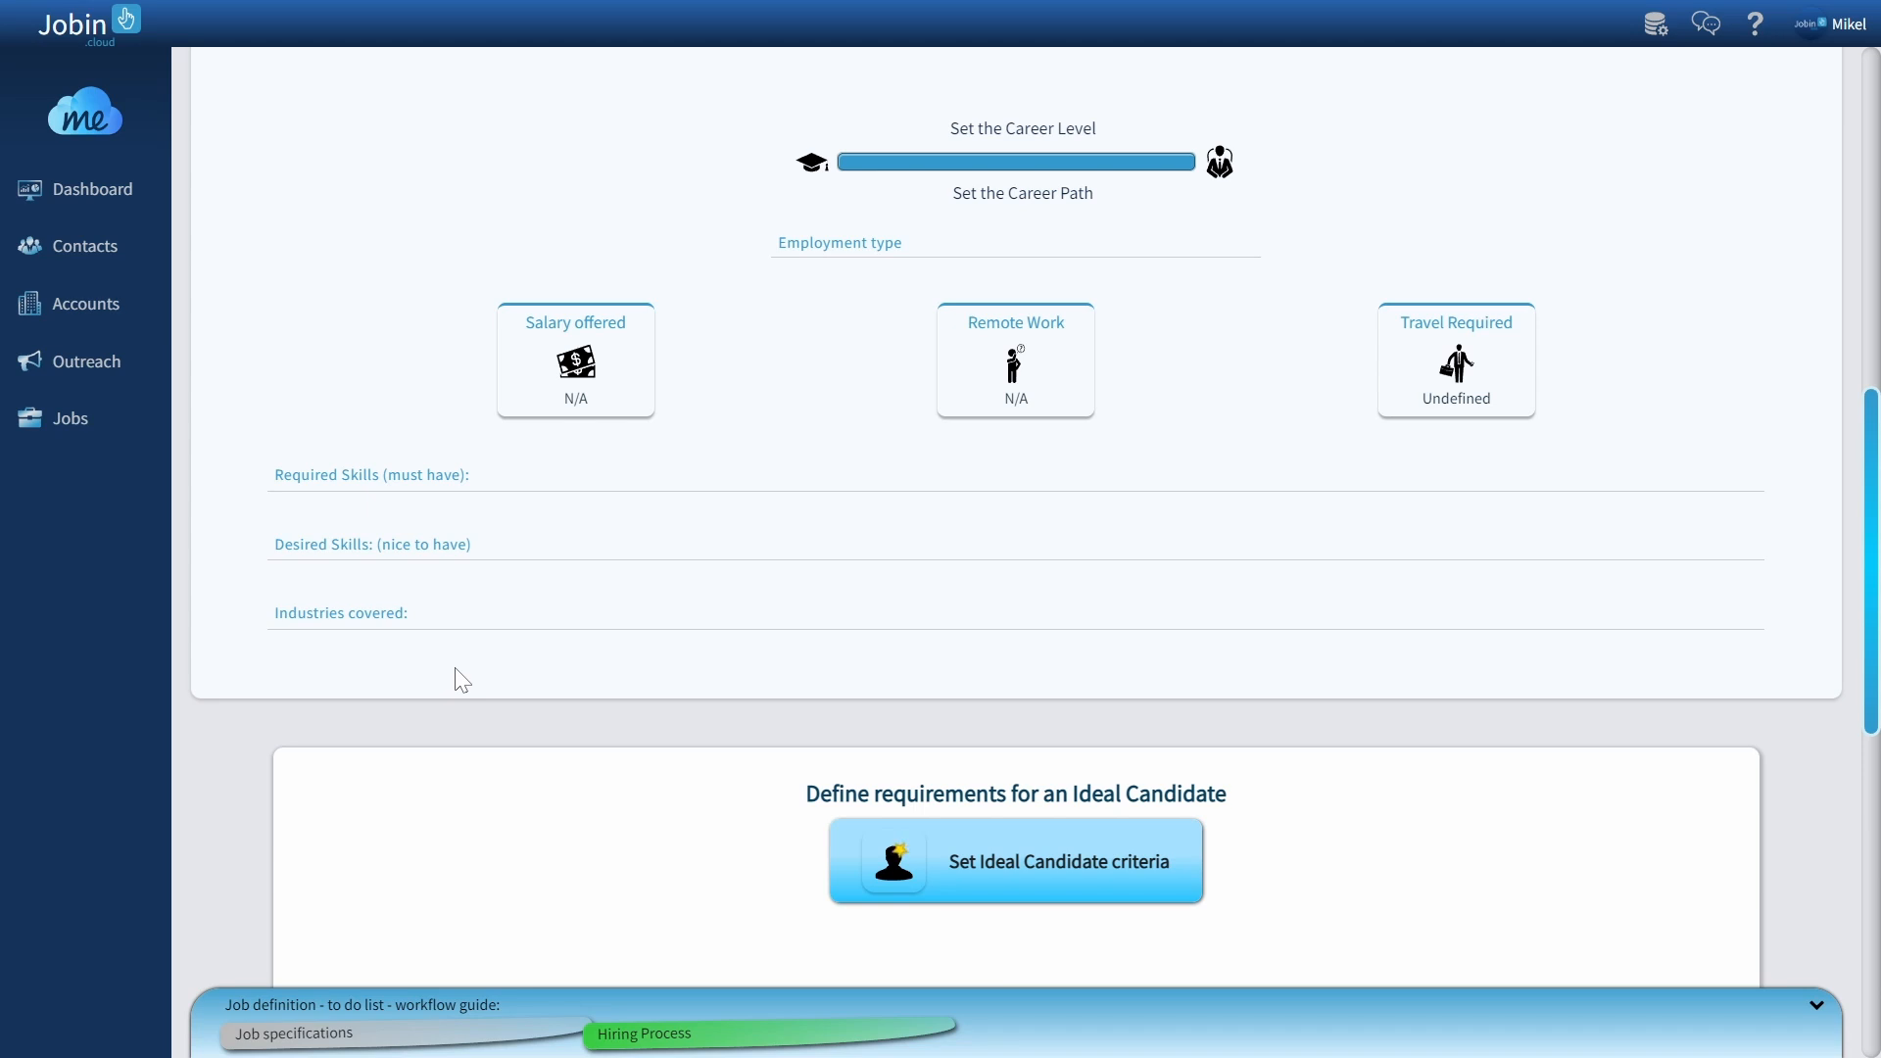
Step: Open the job's ideal candidate criteria and look through the Career, Education, Skills, Segmentation and Contacts categories
scroll(456, 676, "down", 4)
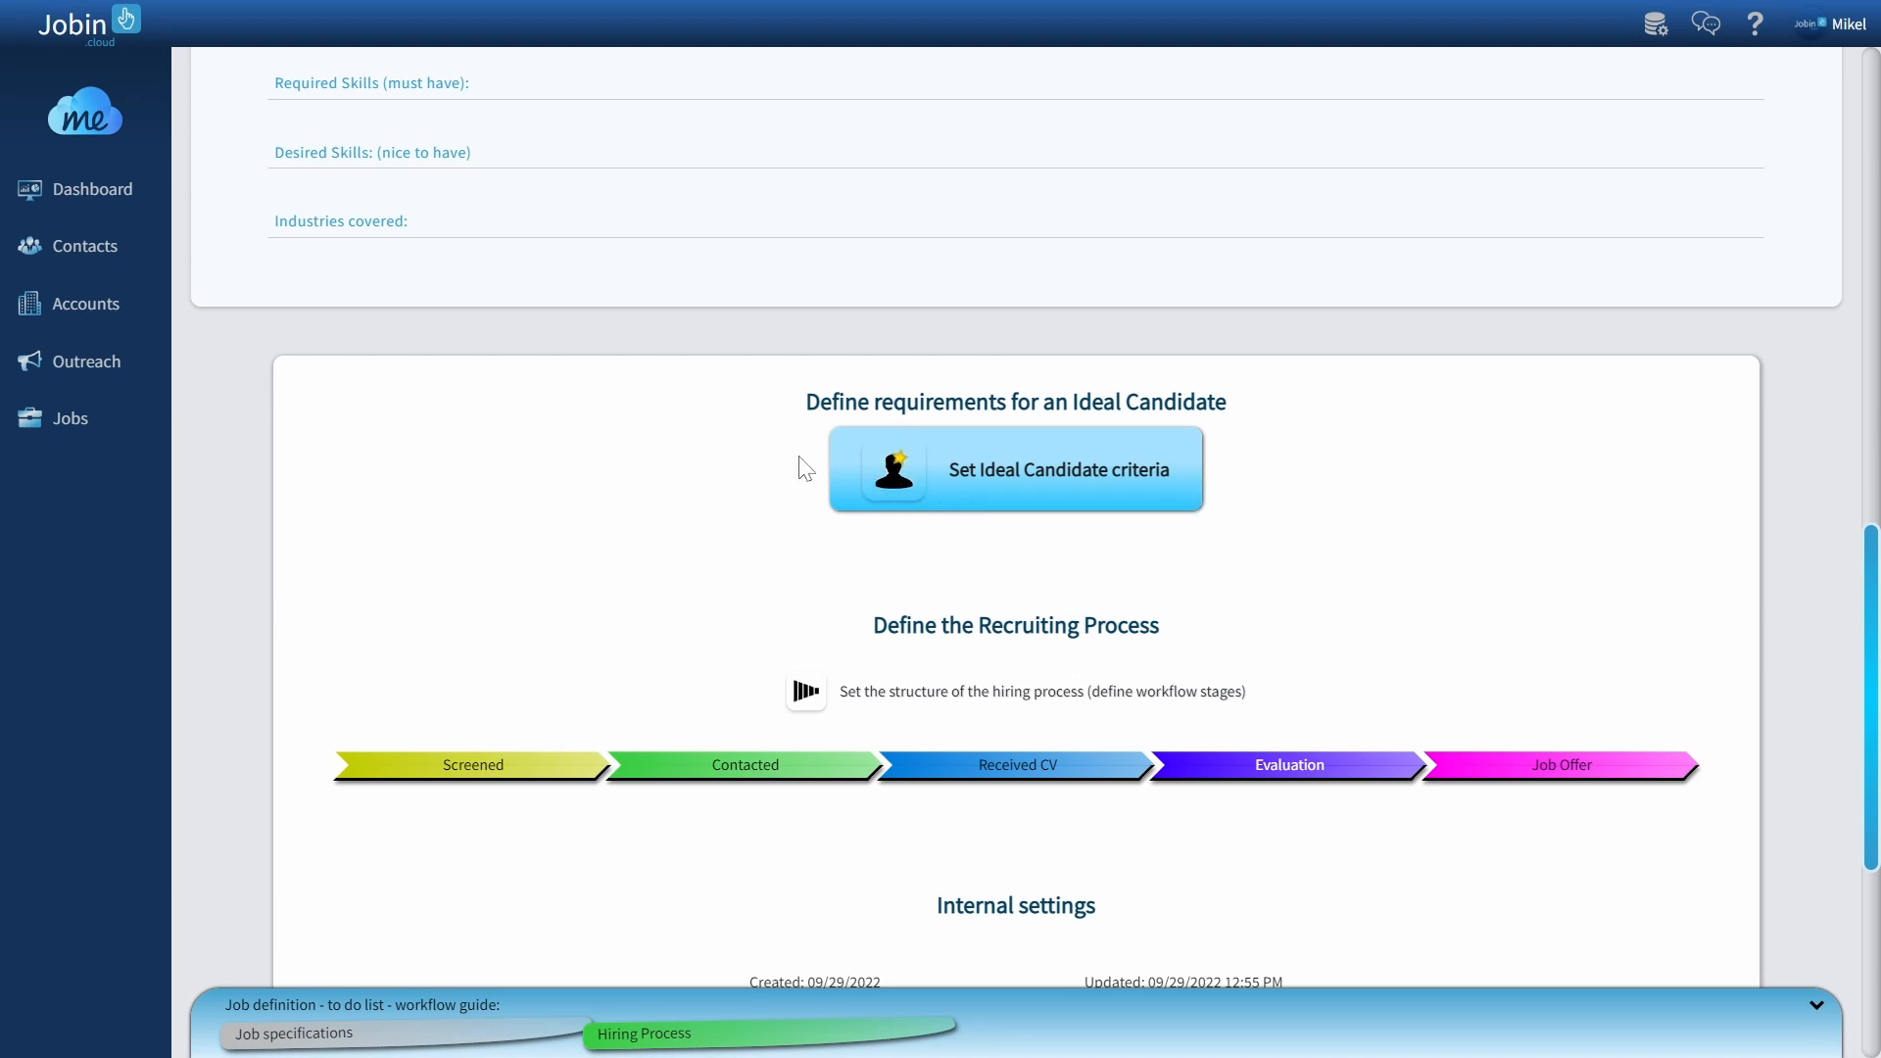
left_click(898, 472)
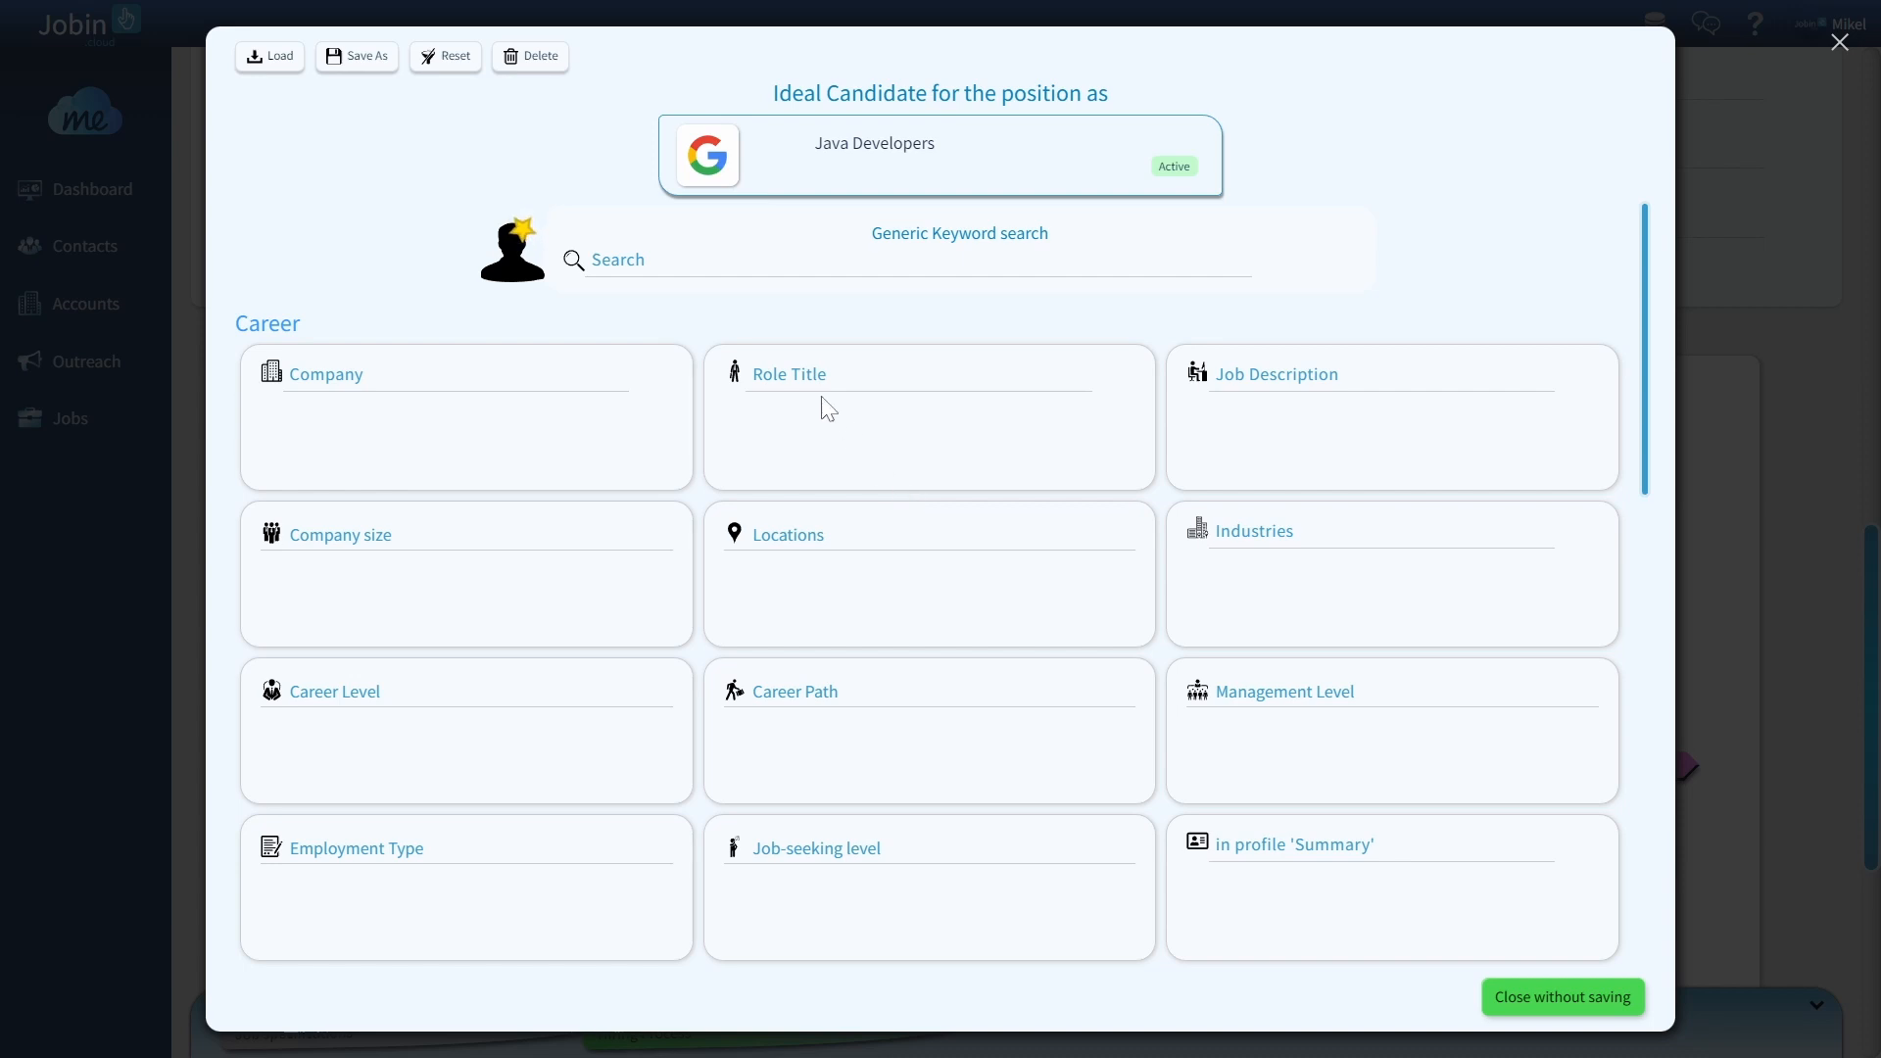
scroll(800, 412, "down", 6)
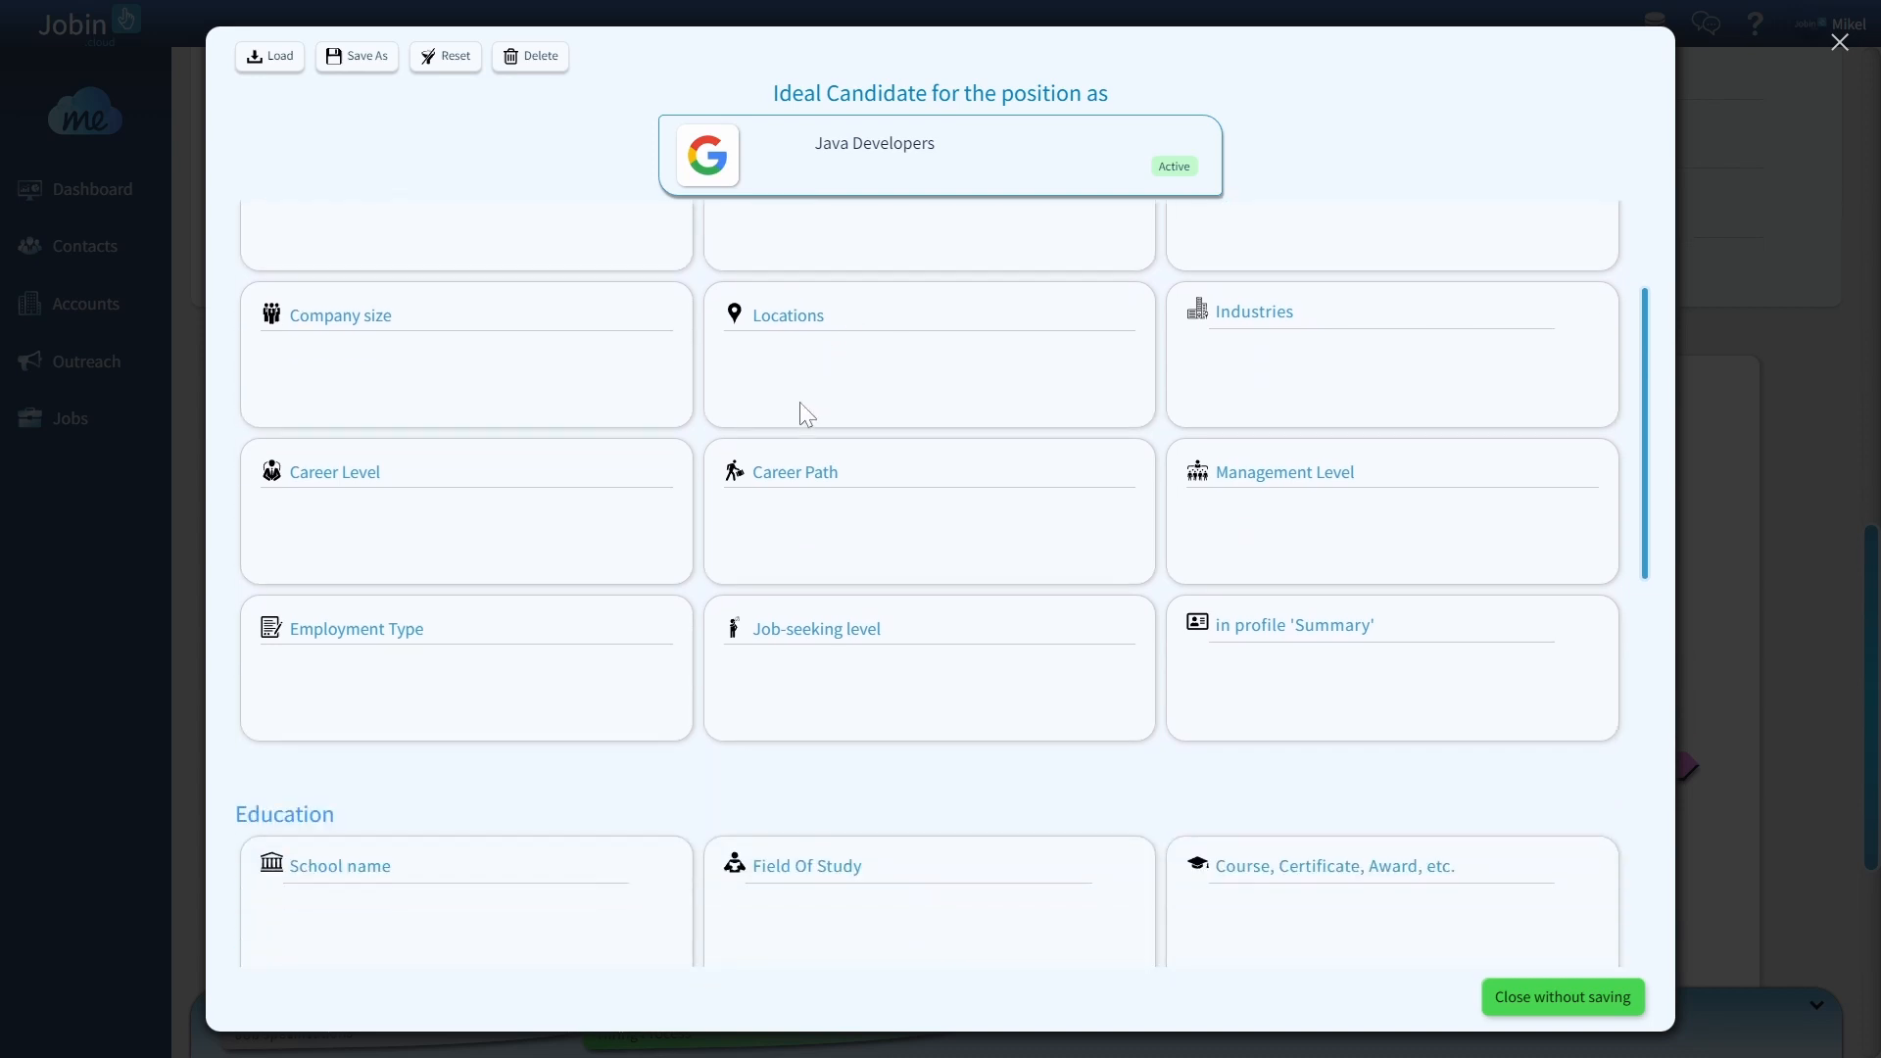
scroll(891, 588, "down", 4)
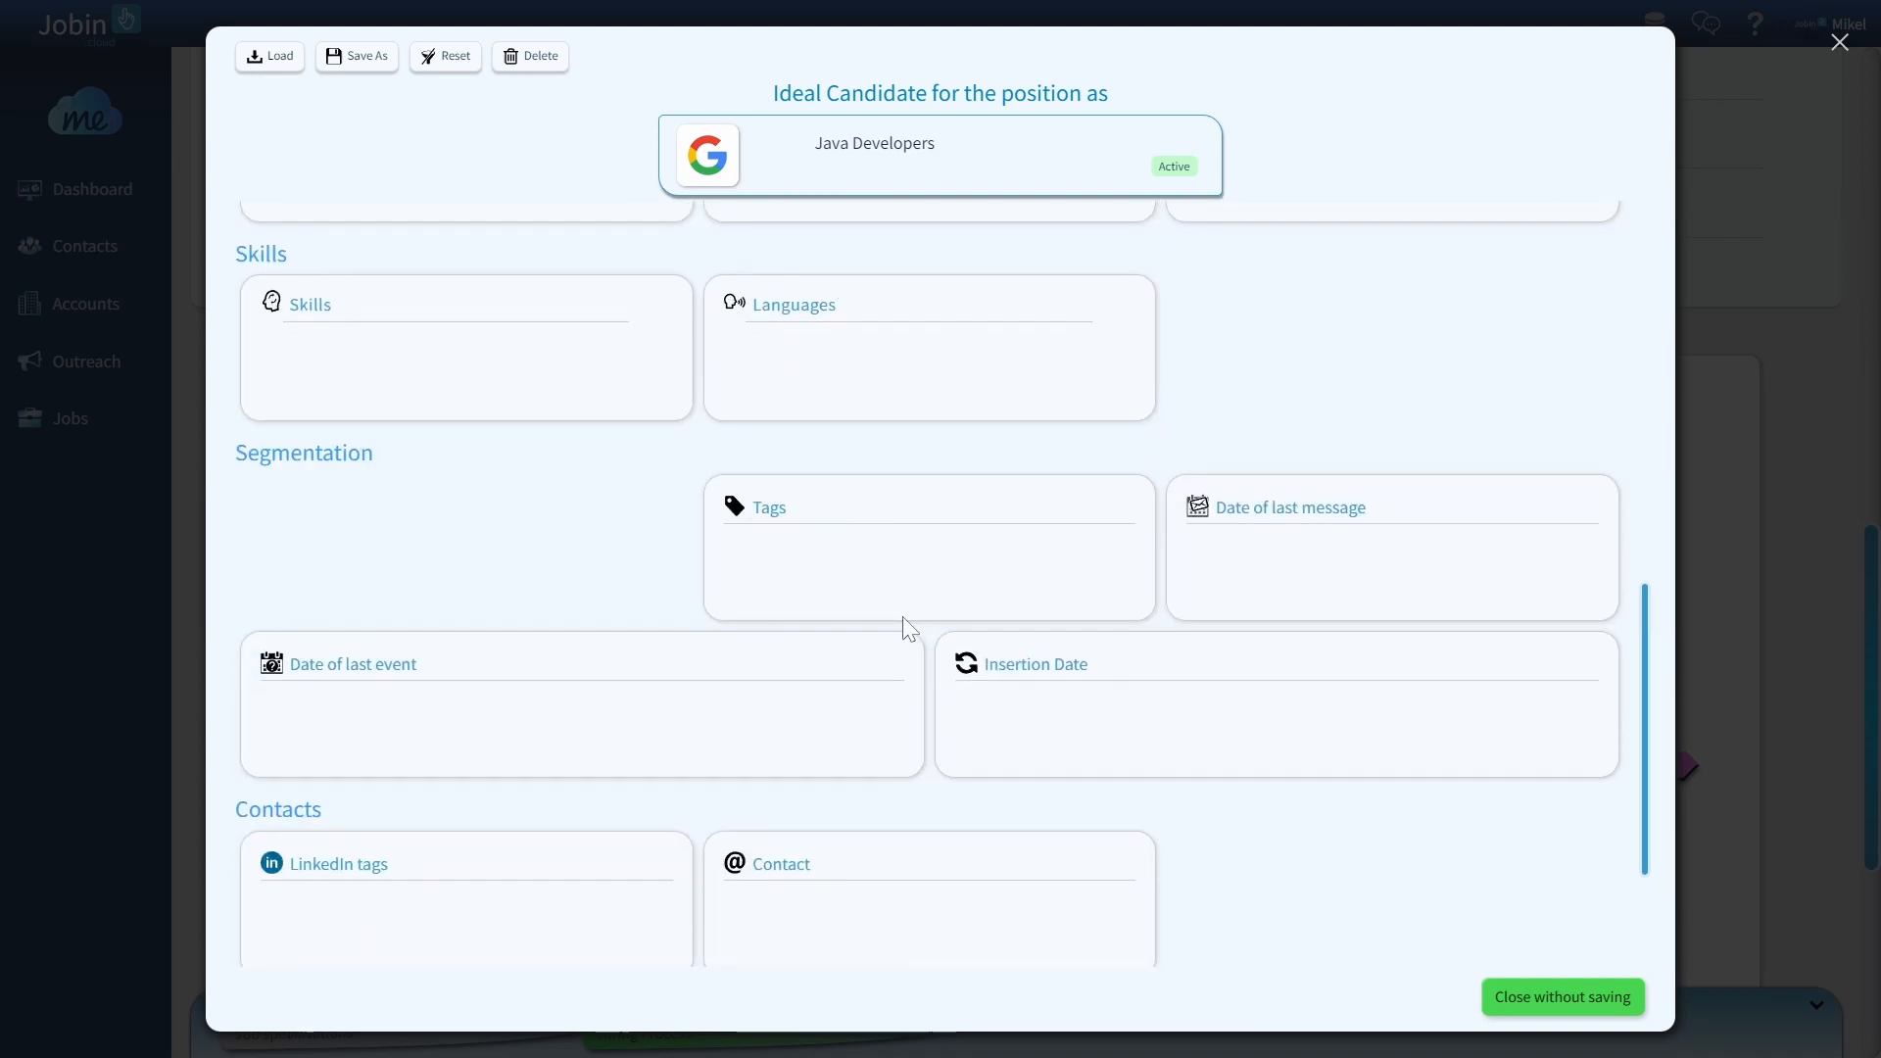
scroll(891, 646, "up", 4)
scroll(922, 748, "up", 6)
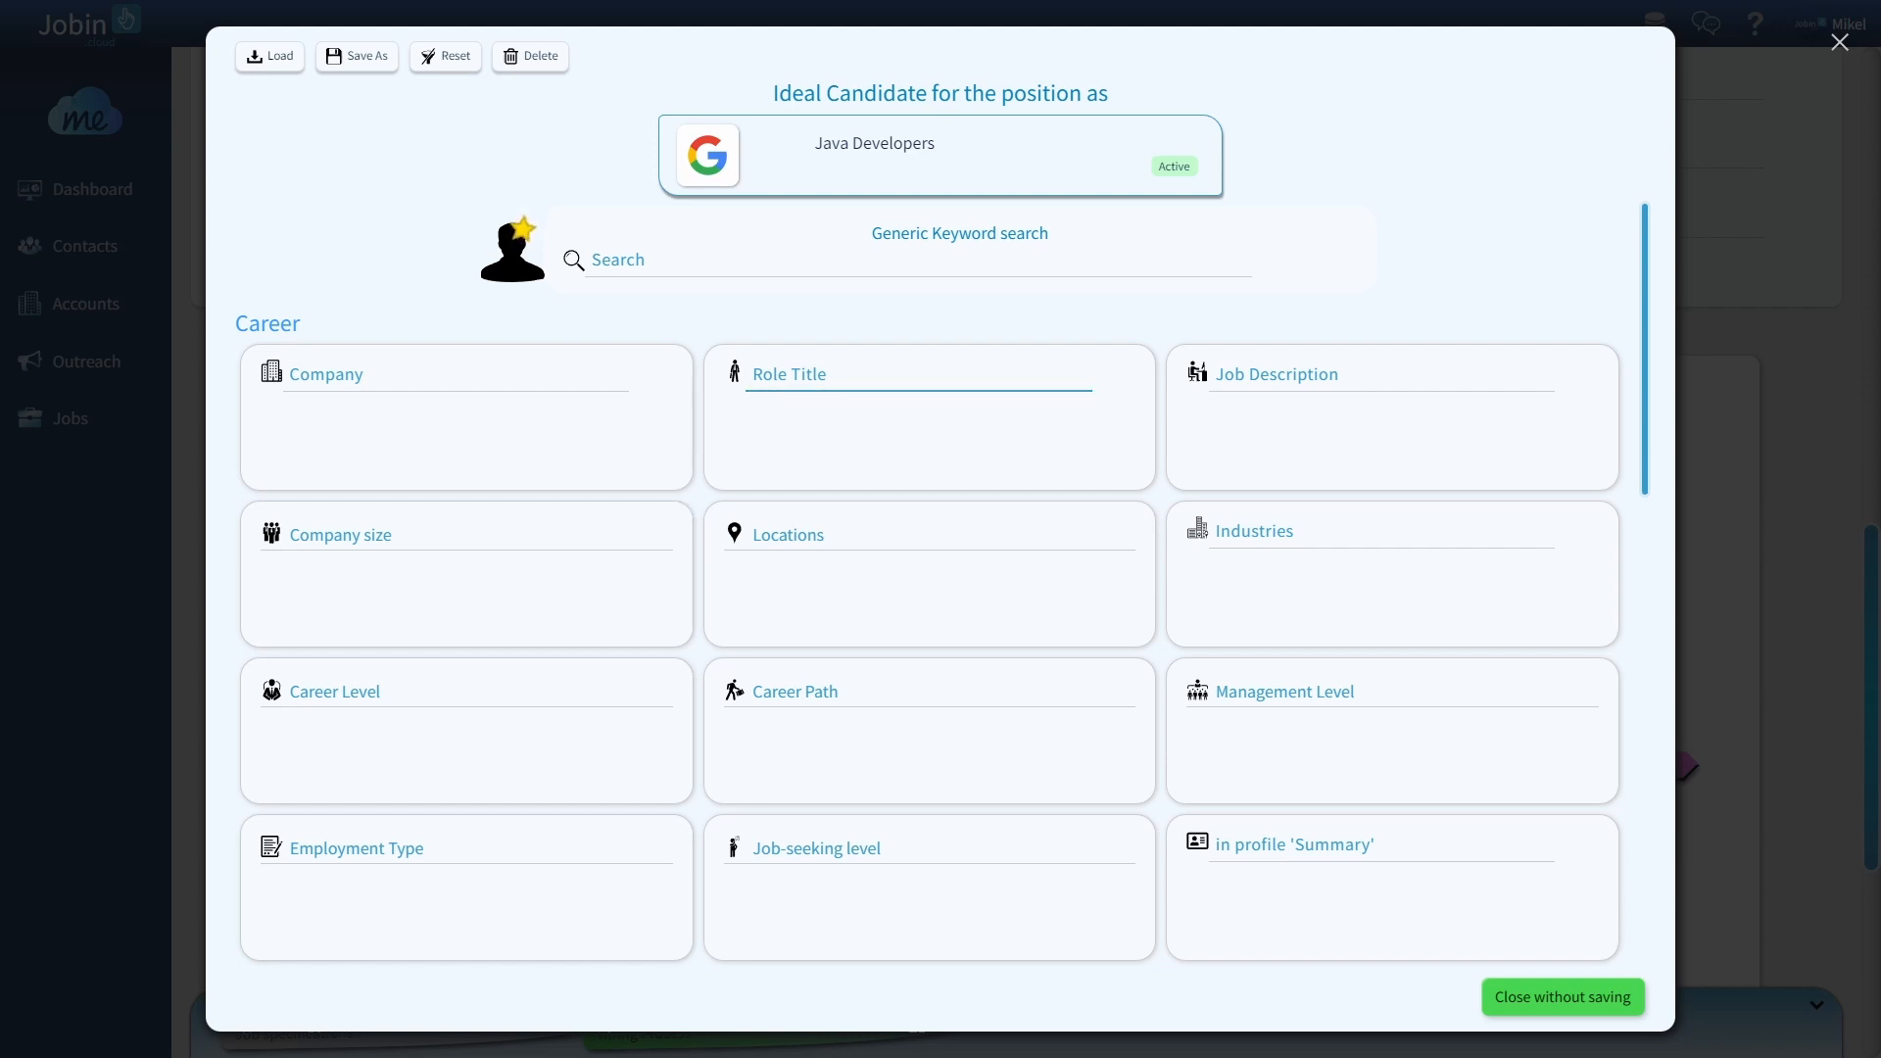
Step: Add the keywords java, developer and software to the Role Title criterion
type("java")
key("Return")
type("developer")
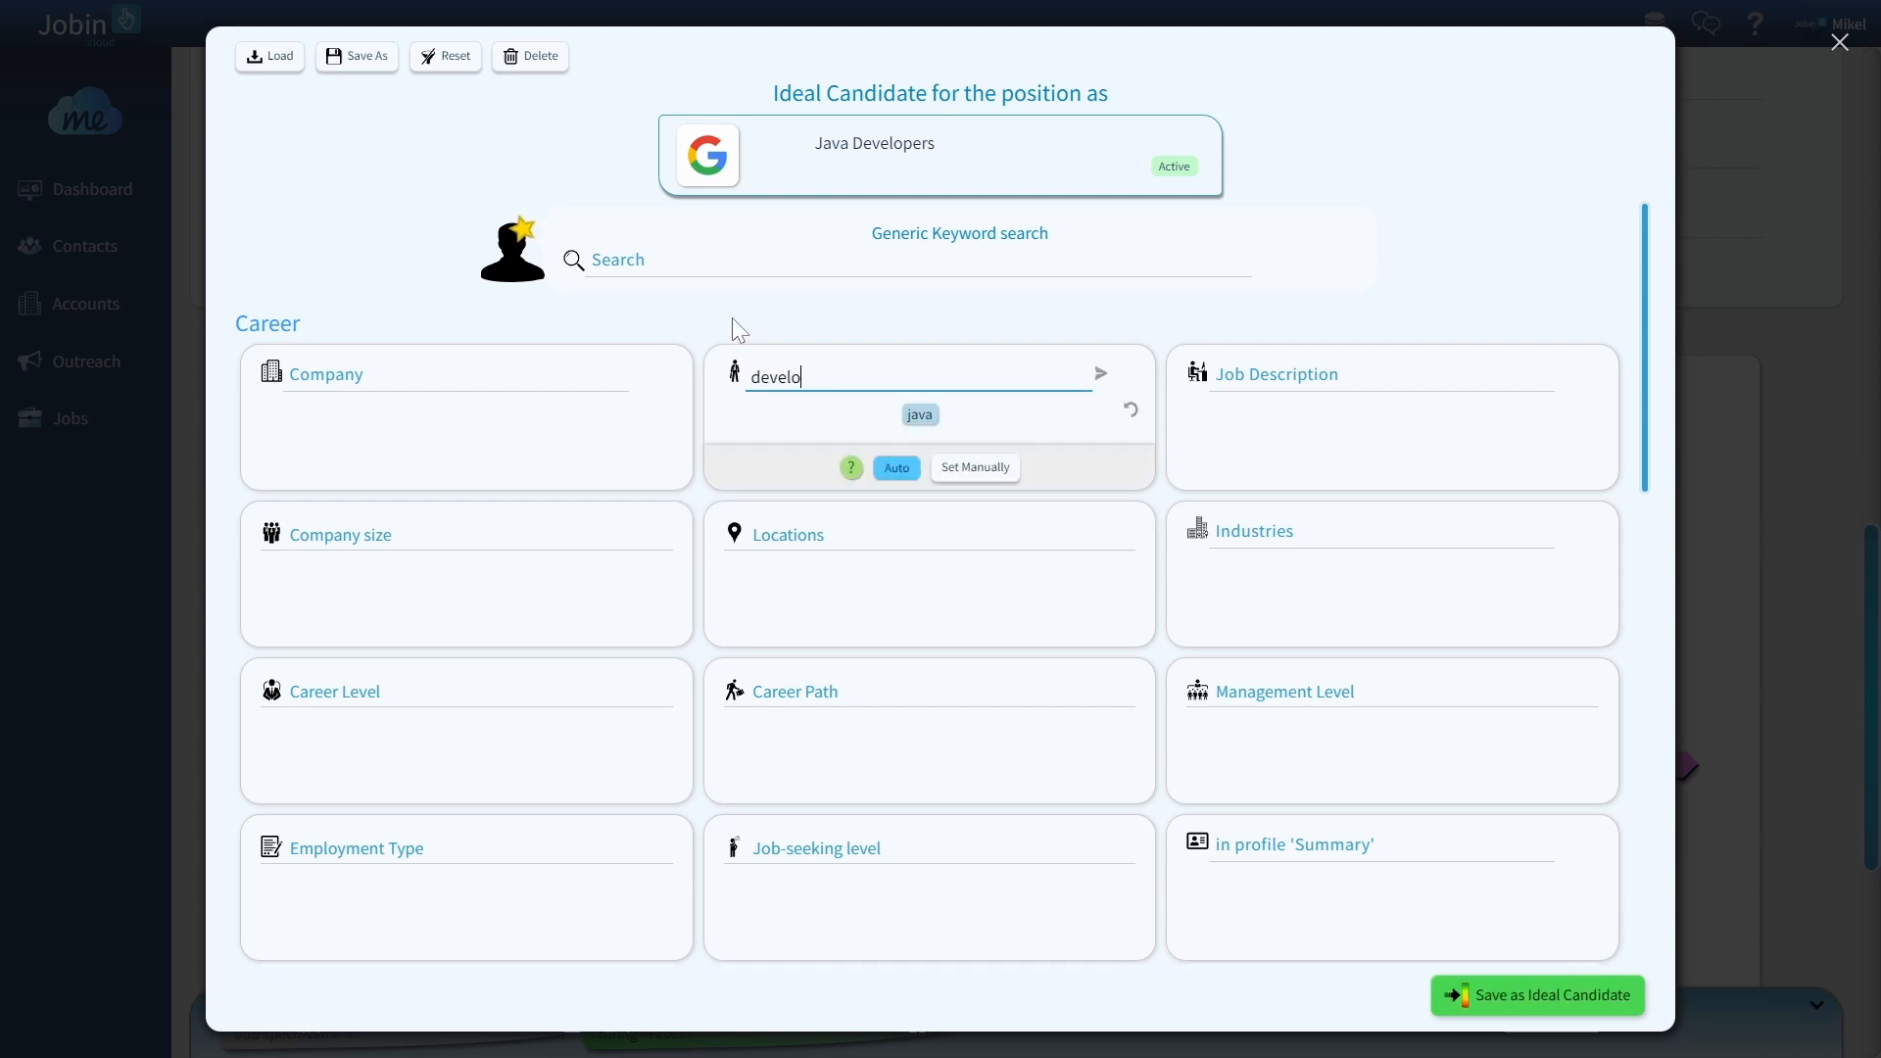
key("Return")
type("software")
key("Return")
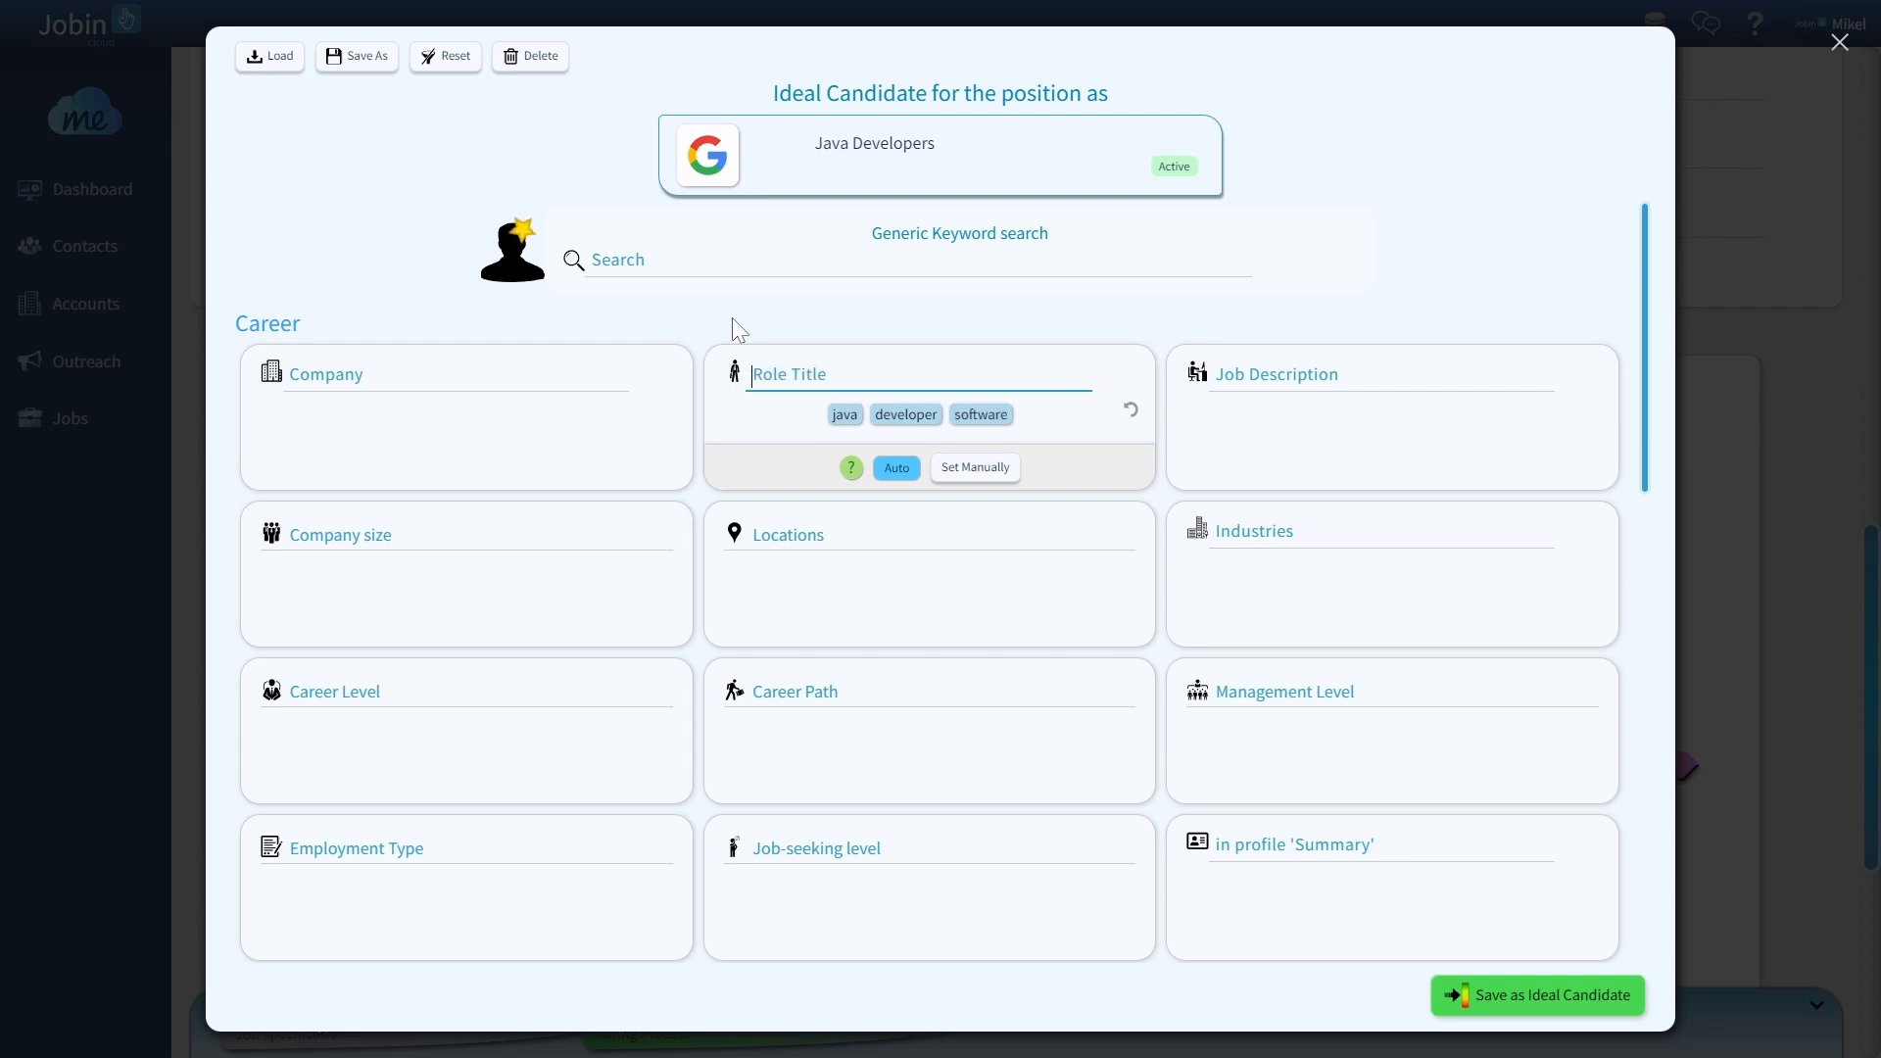
left_click(733, 319)
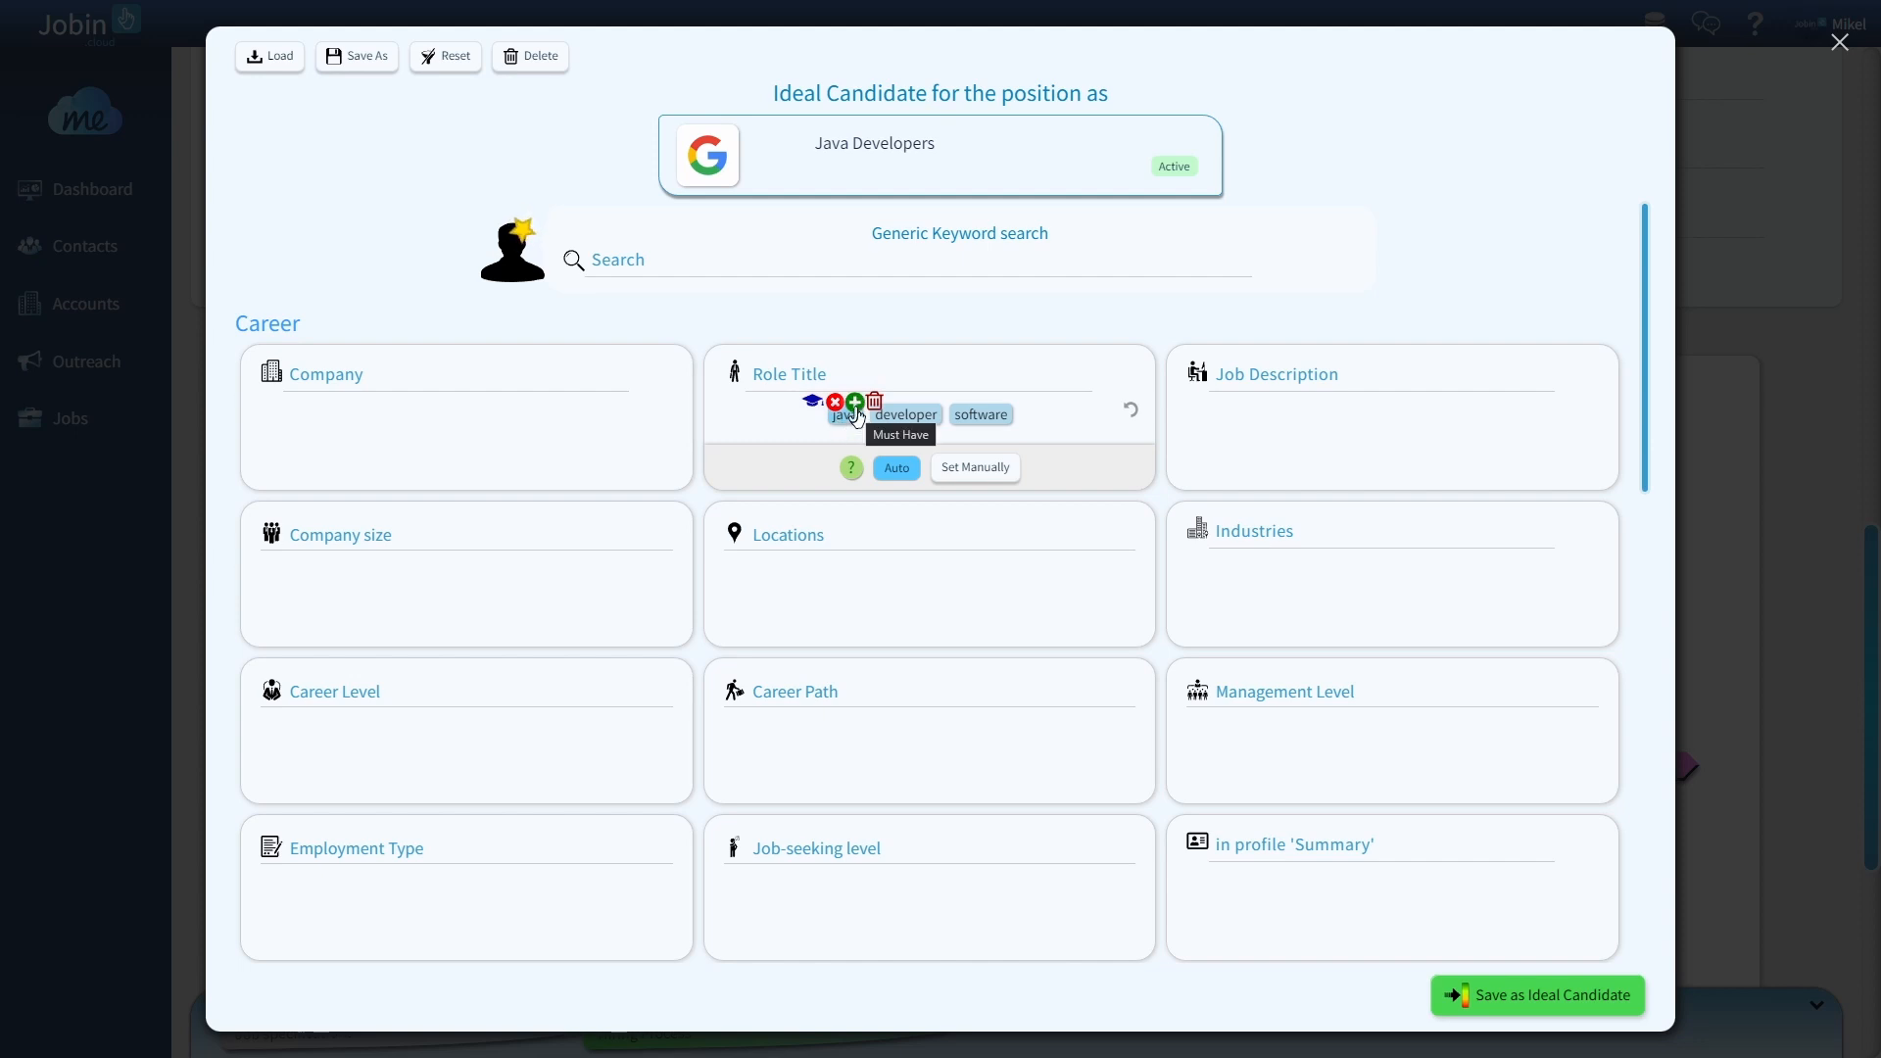
Step: Try marking the java keyword as must have and developer as excluded, and return both to optional
left_click(855, 403)
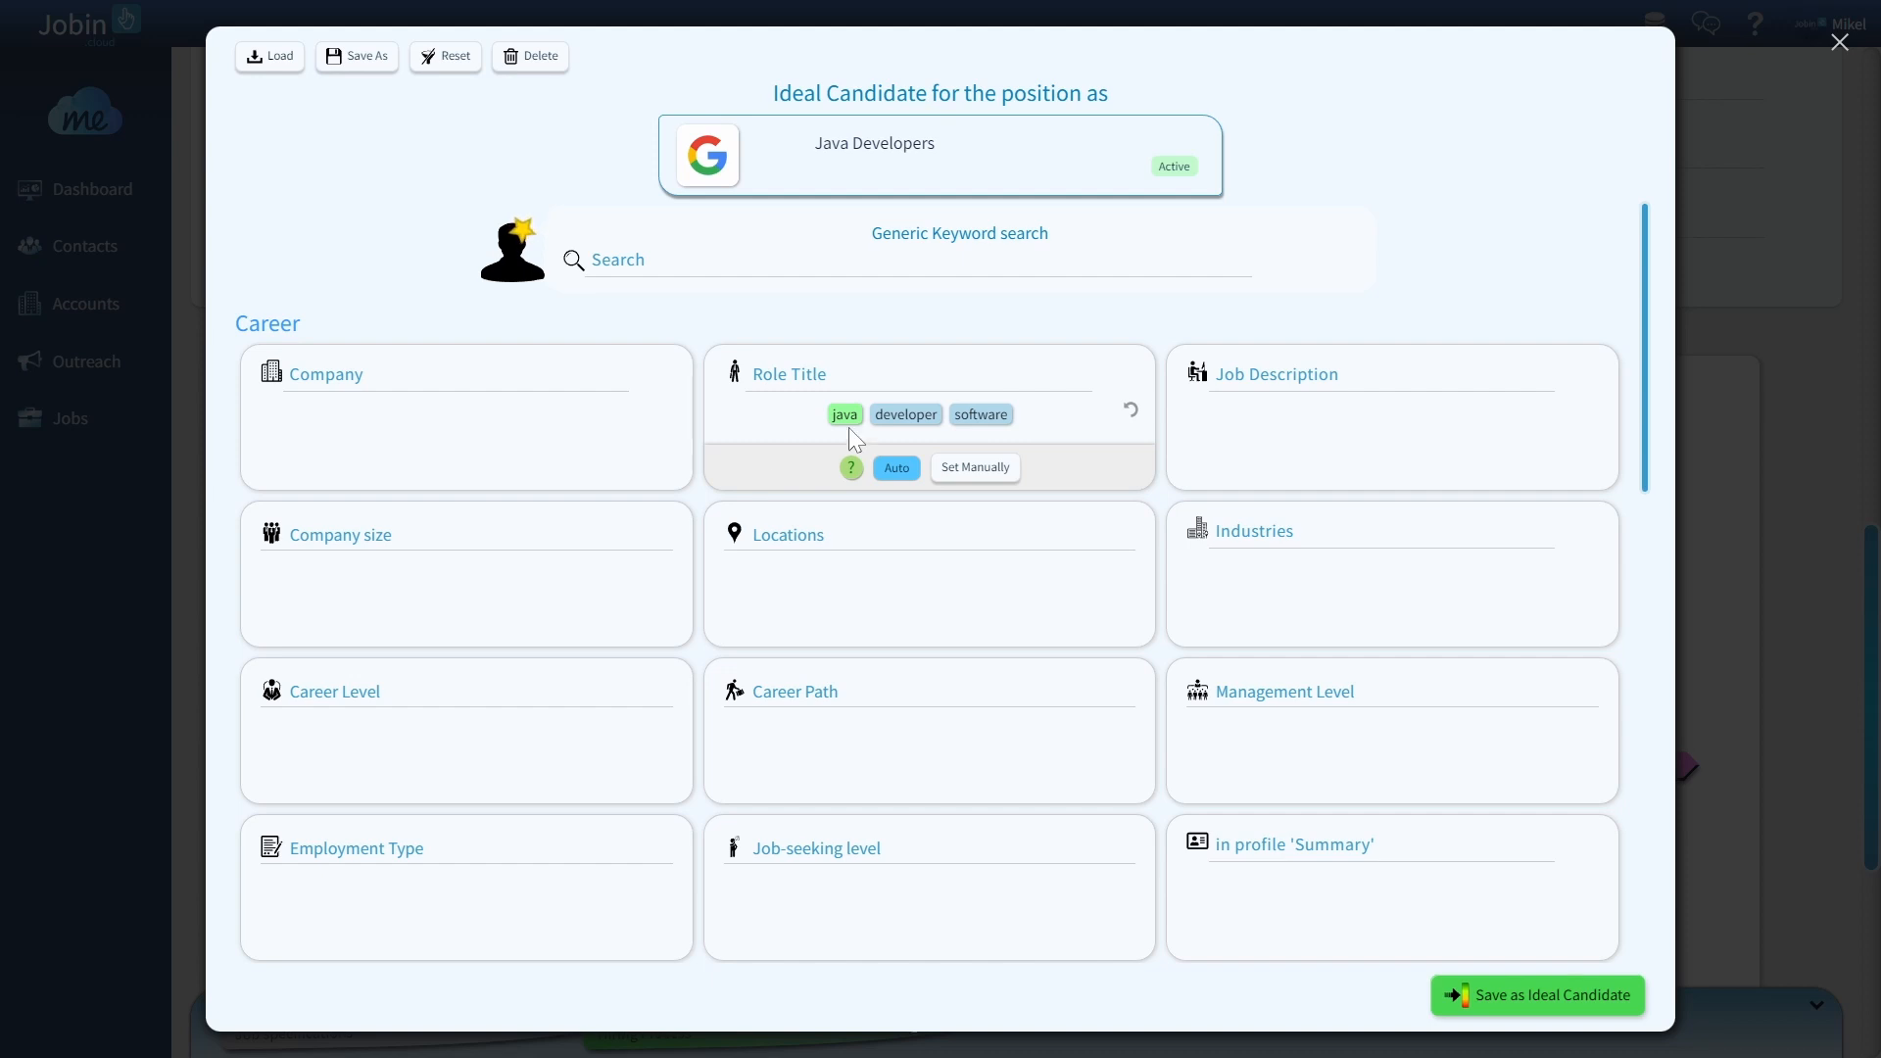
mouse_move(889, 422)
left_click(897, 404)
mouse_move(900, 417)
left_click(896, 405)
left_click(854, 406)
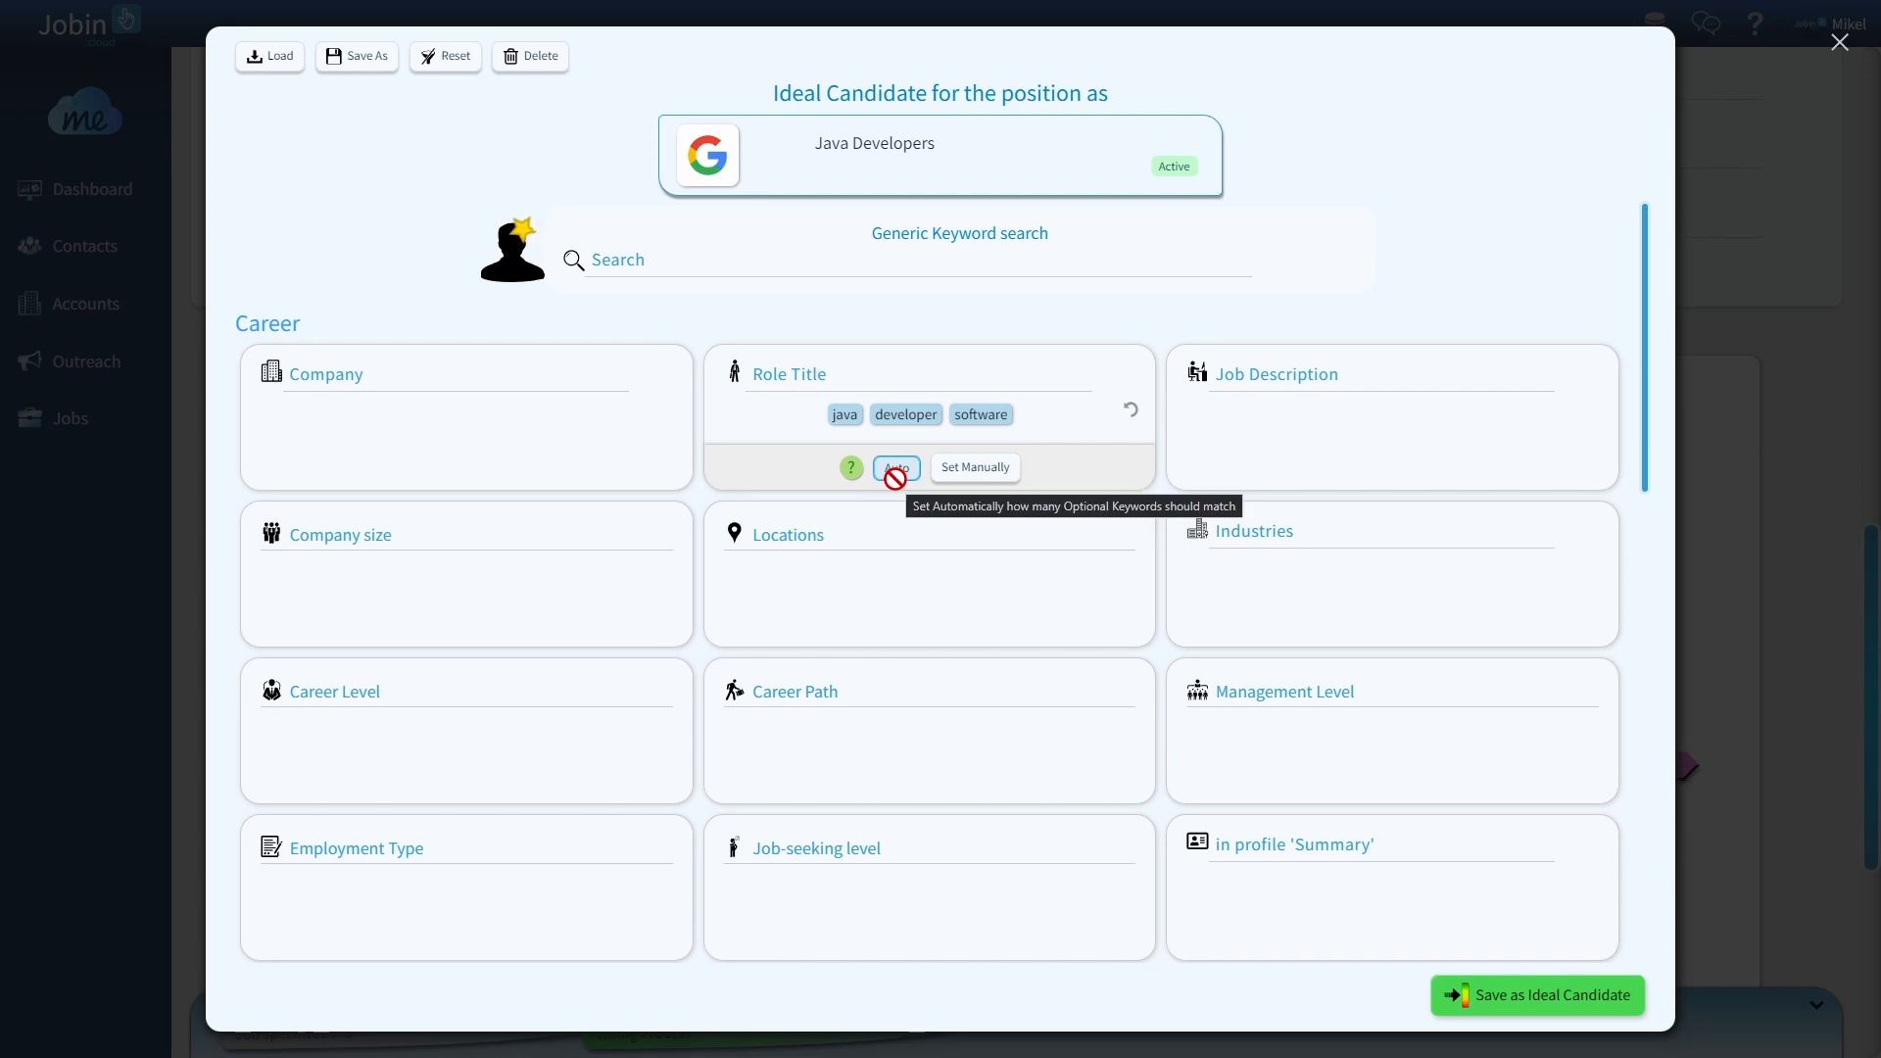
Step: Set the number of optional Role Title keywords that should match manually to 0
left_click(979, 474)
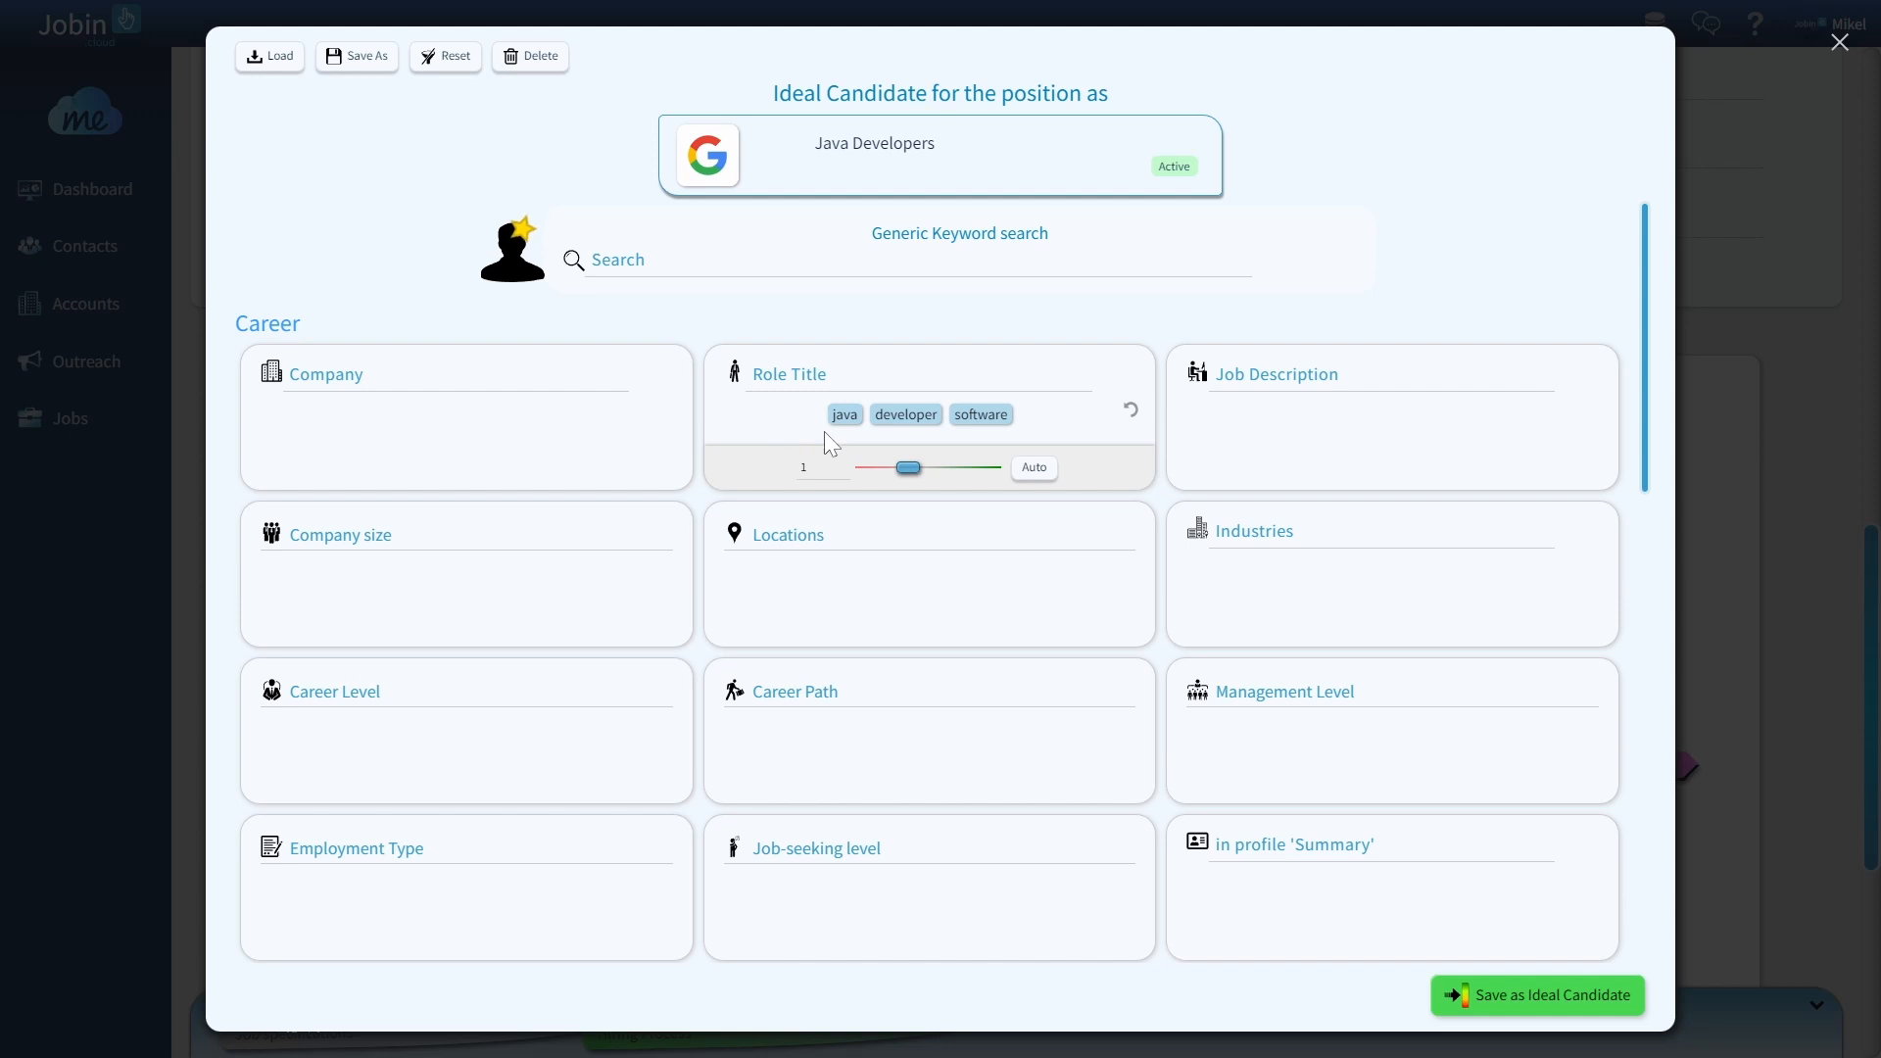
left_click_drag(909, 468, 943, 472)
left_click_drag(949, 471, 866, 469)
Step: Set the score multiplier of the developer keyword to 2 and accept the keyword settings
mouse_move(890, 423)
left_click(903, 416)
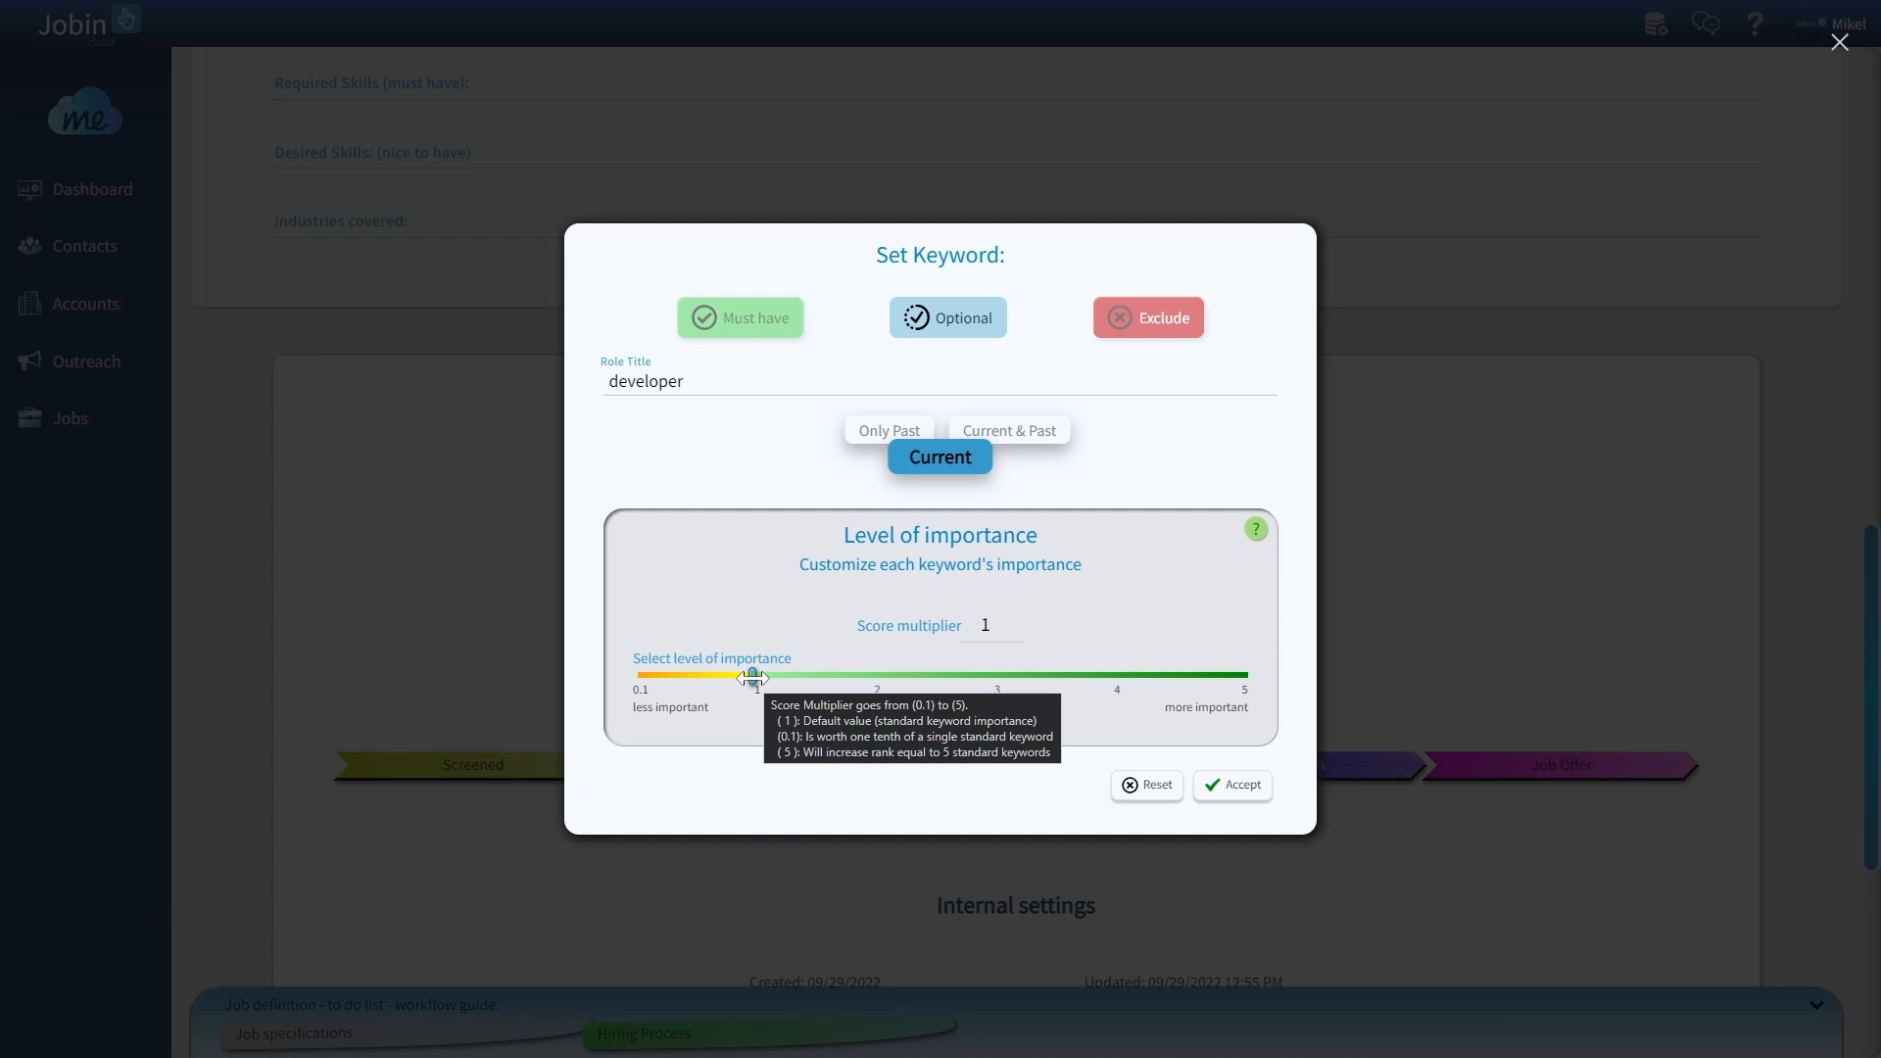
left_click_drag(753, 676, 878, 683)
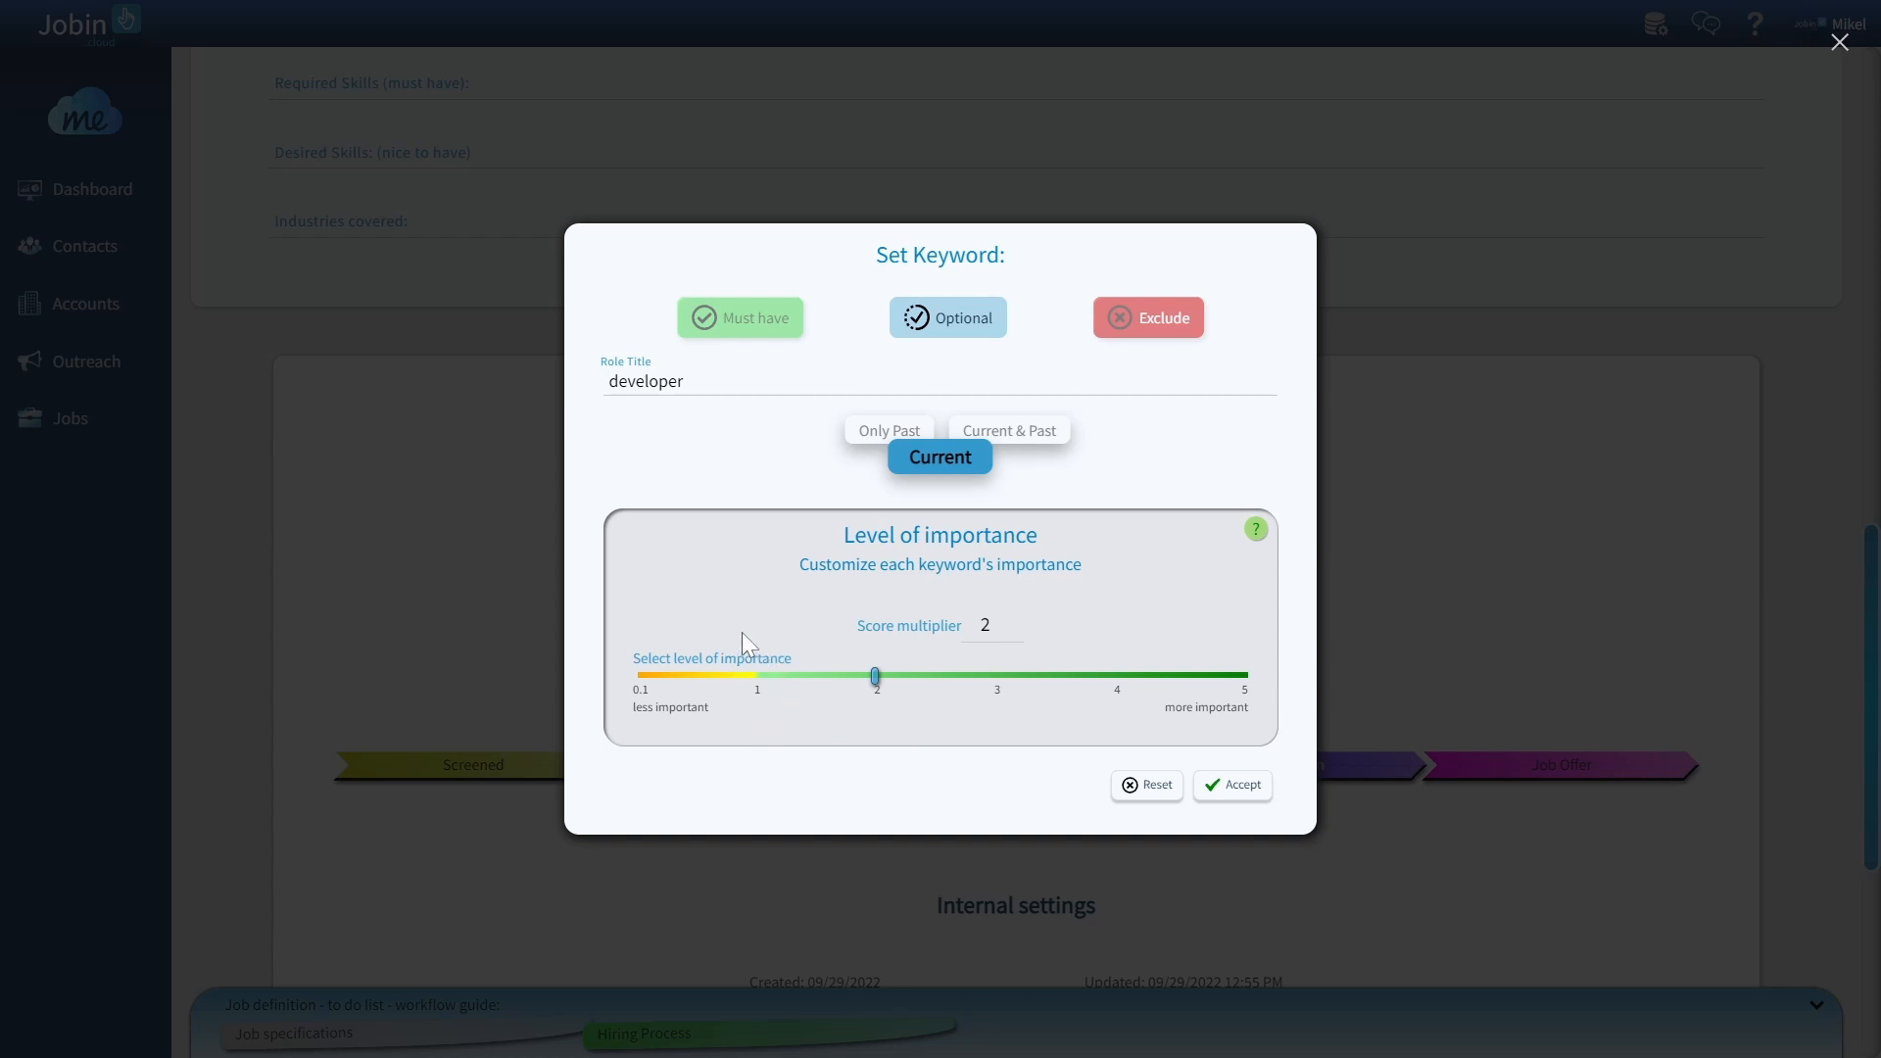
mouse_move(778, 709)
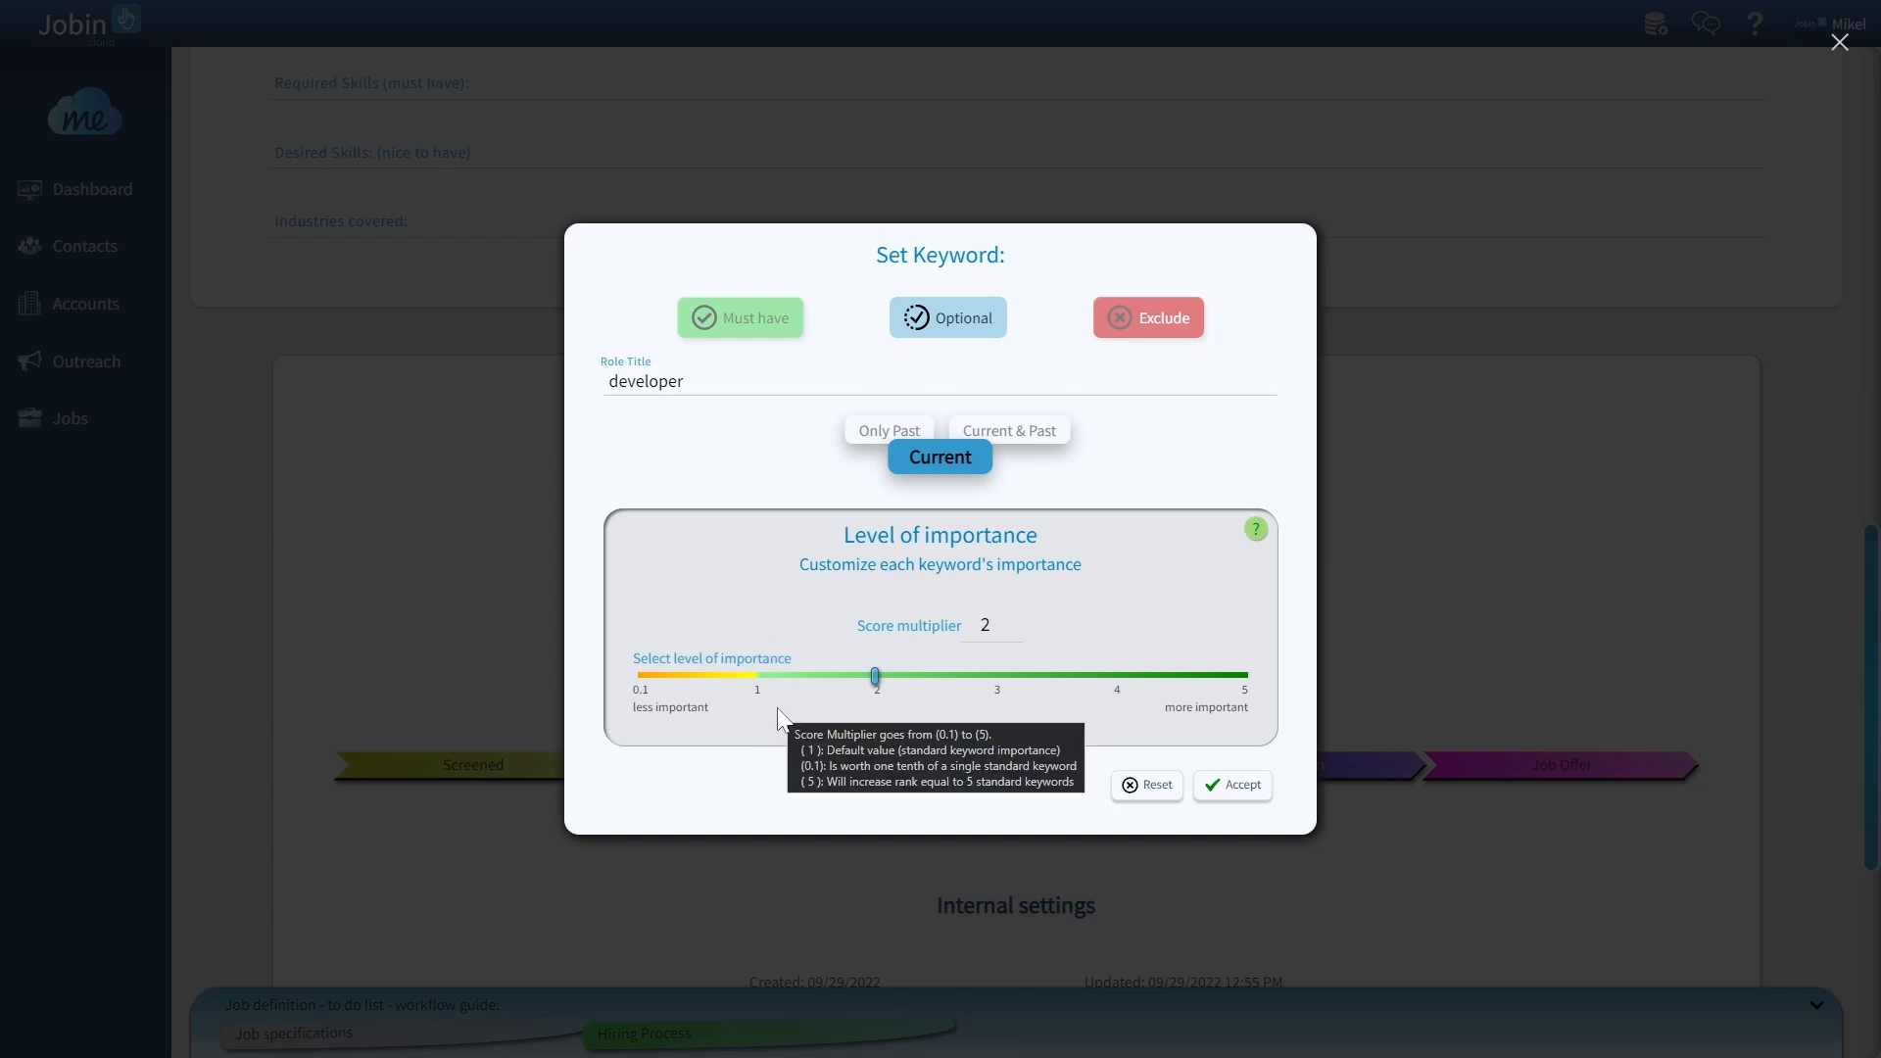
mouse_move(676, 700)
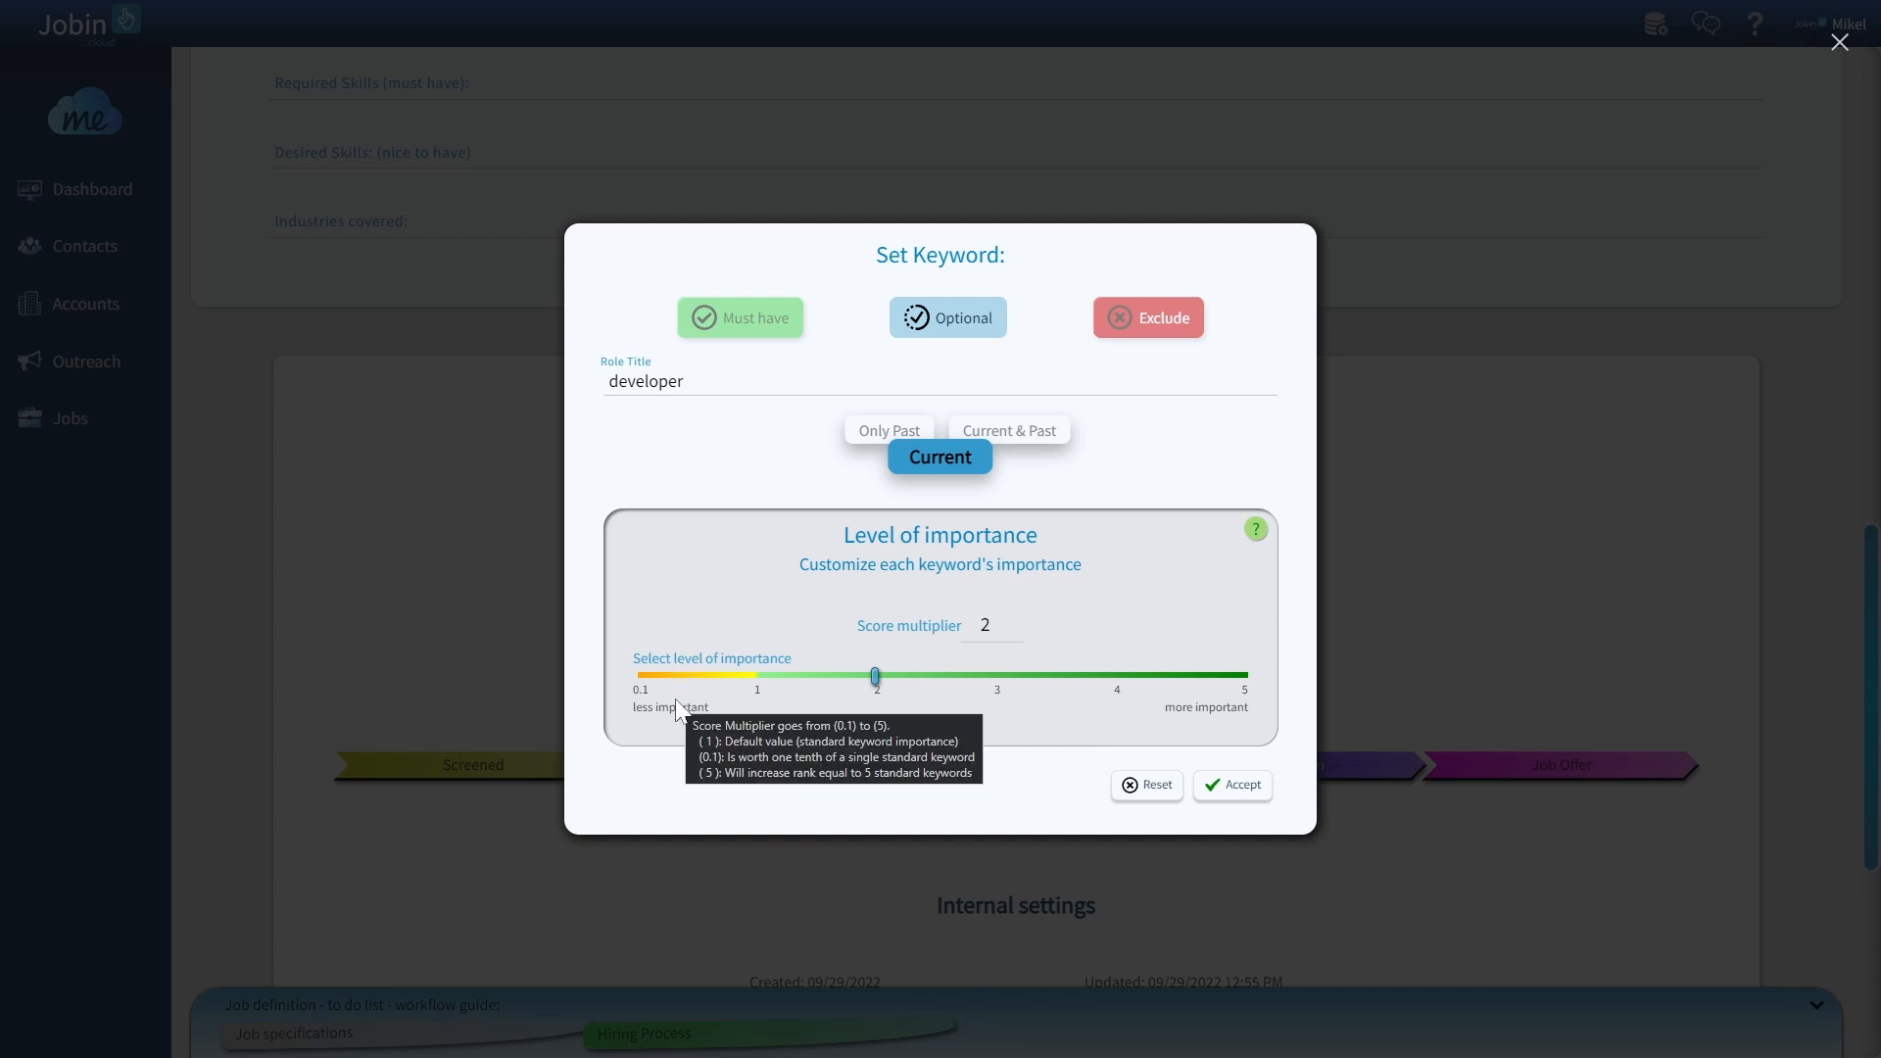
left_click(1232, 785)
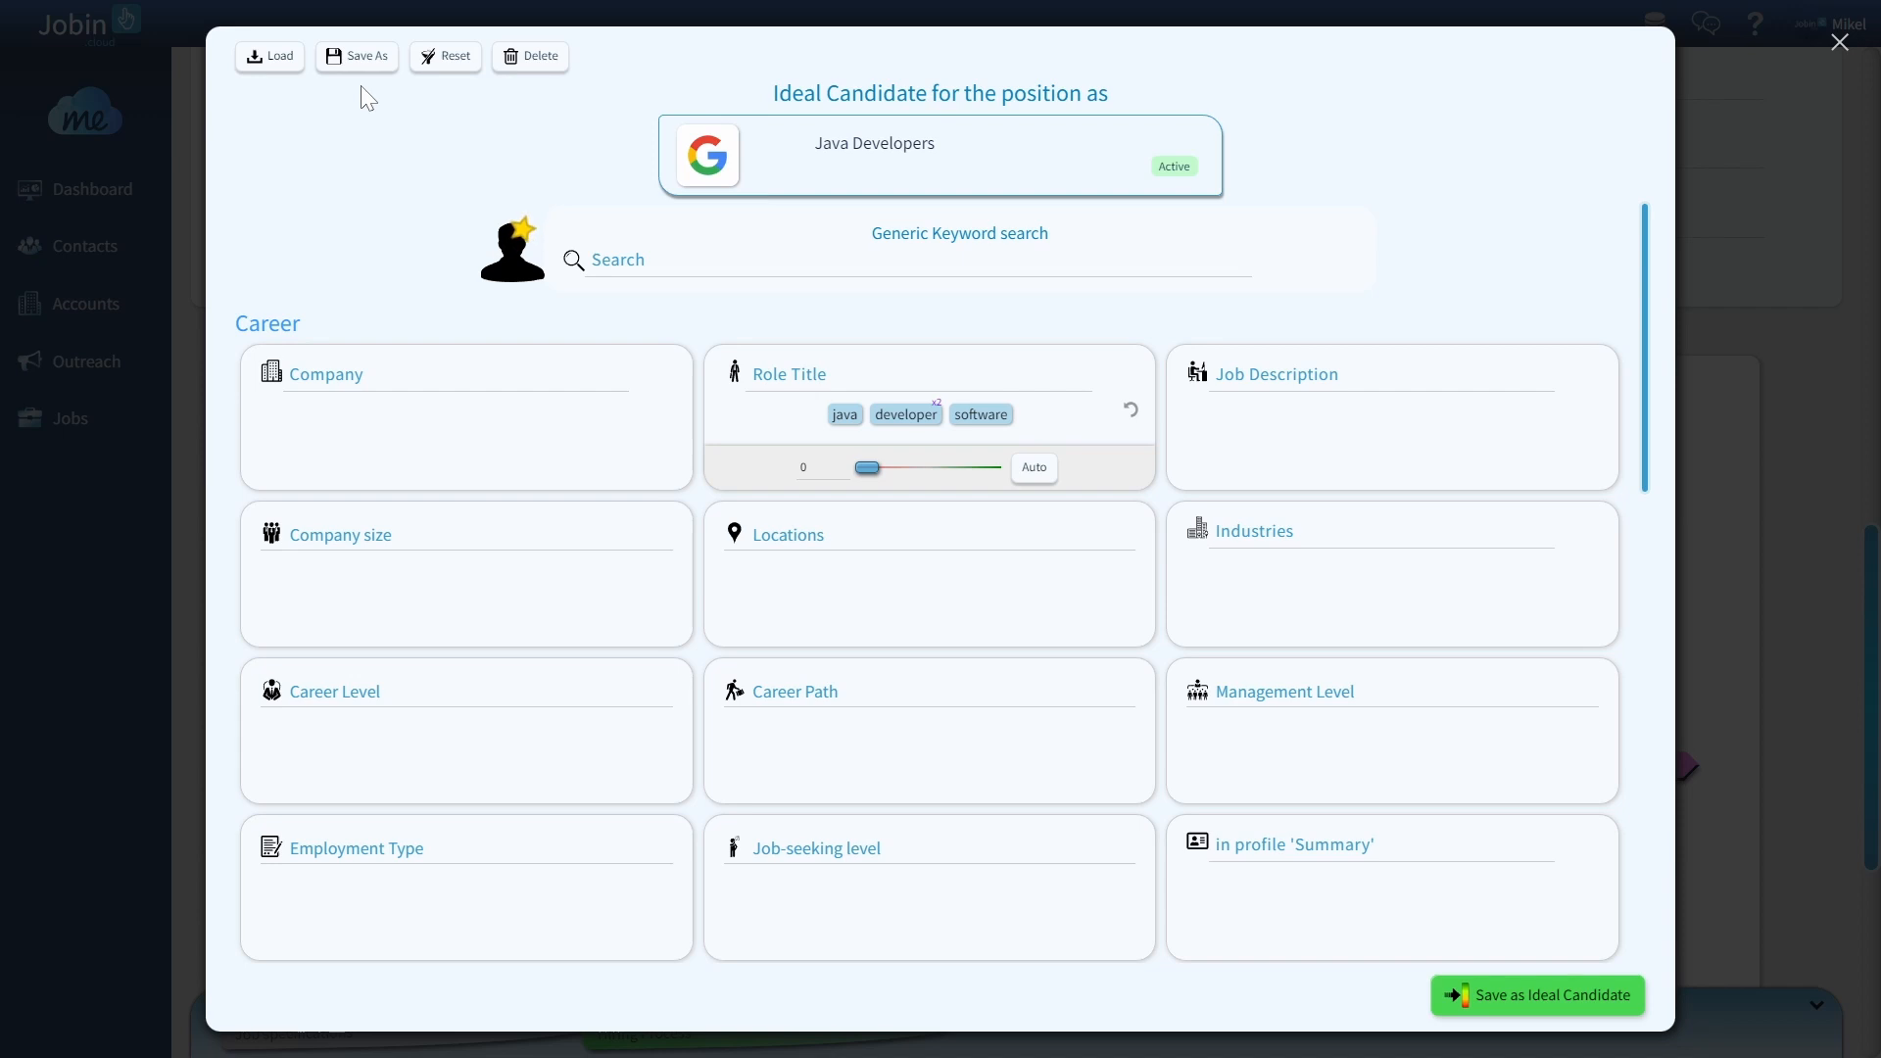
Step: Load the saved Java Developer ranking criteria and add Dublin, Leinster, Ireland as an additional location
left_click(278, 63)
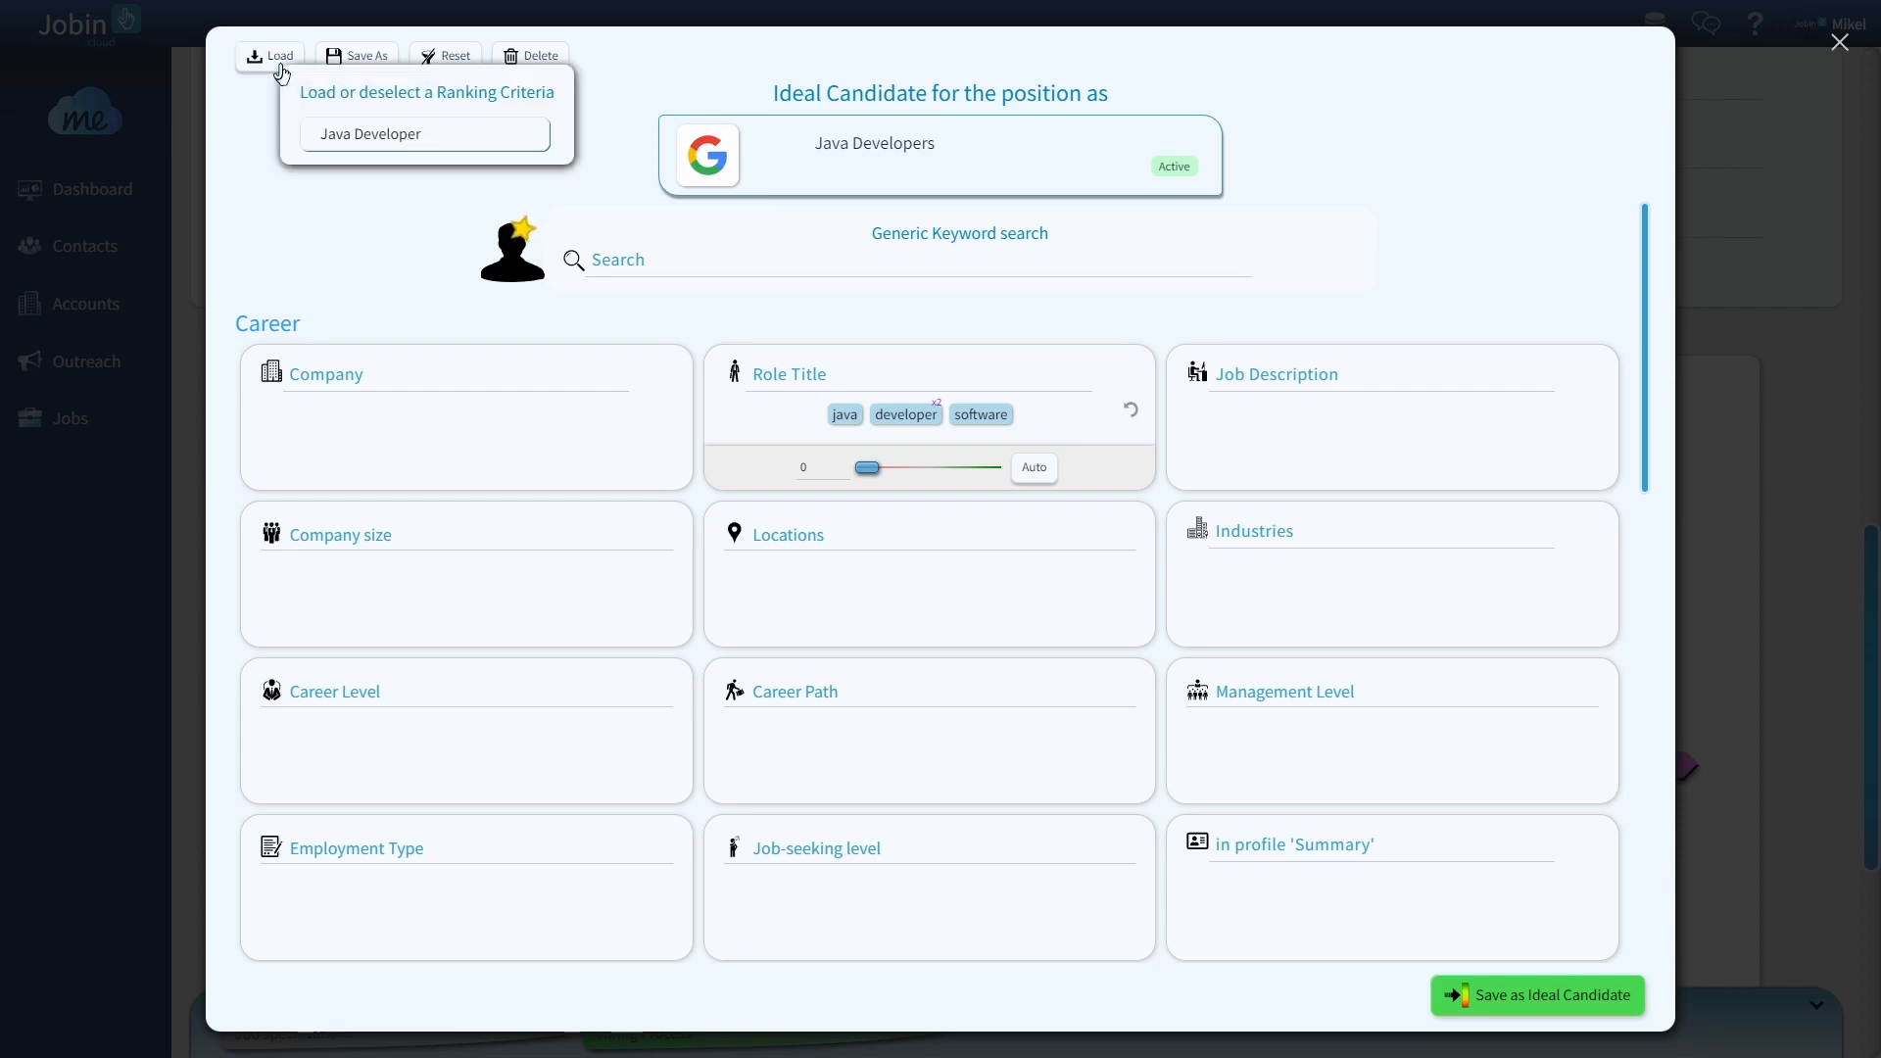
left_click(309, 137)
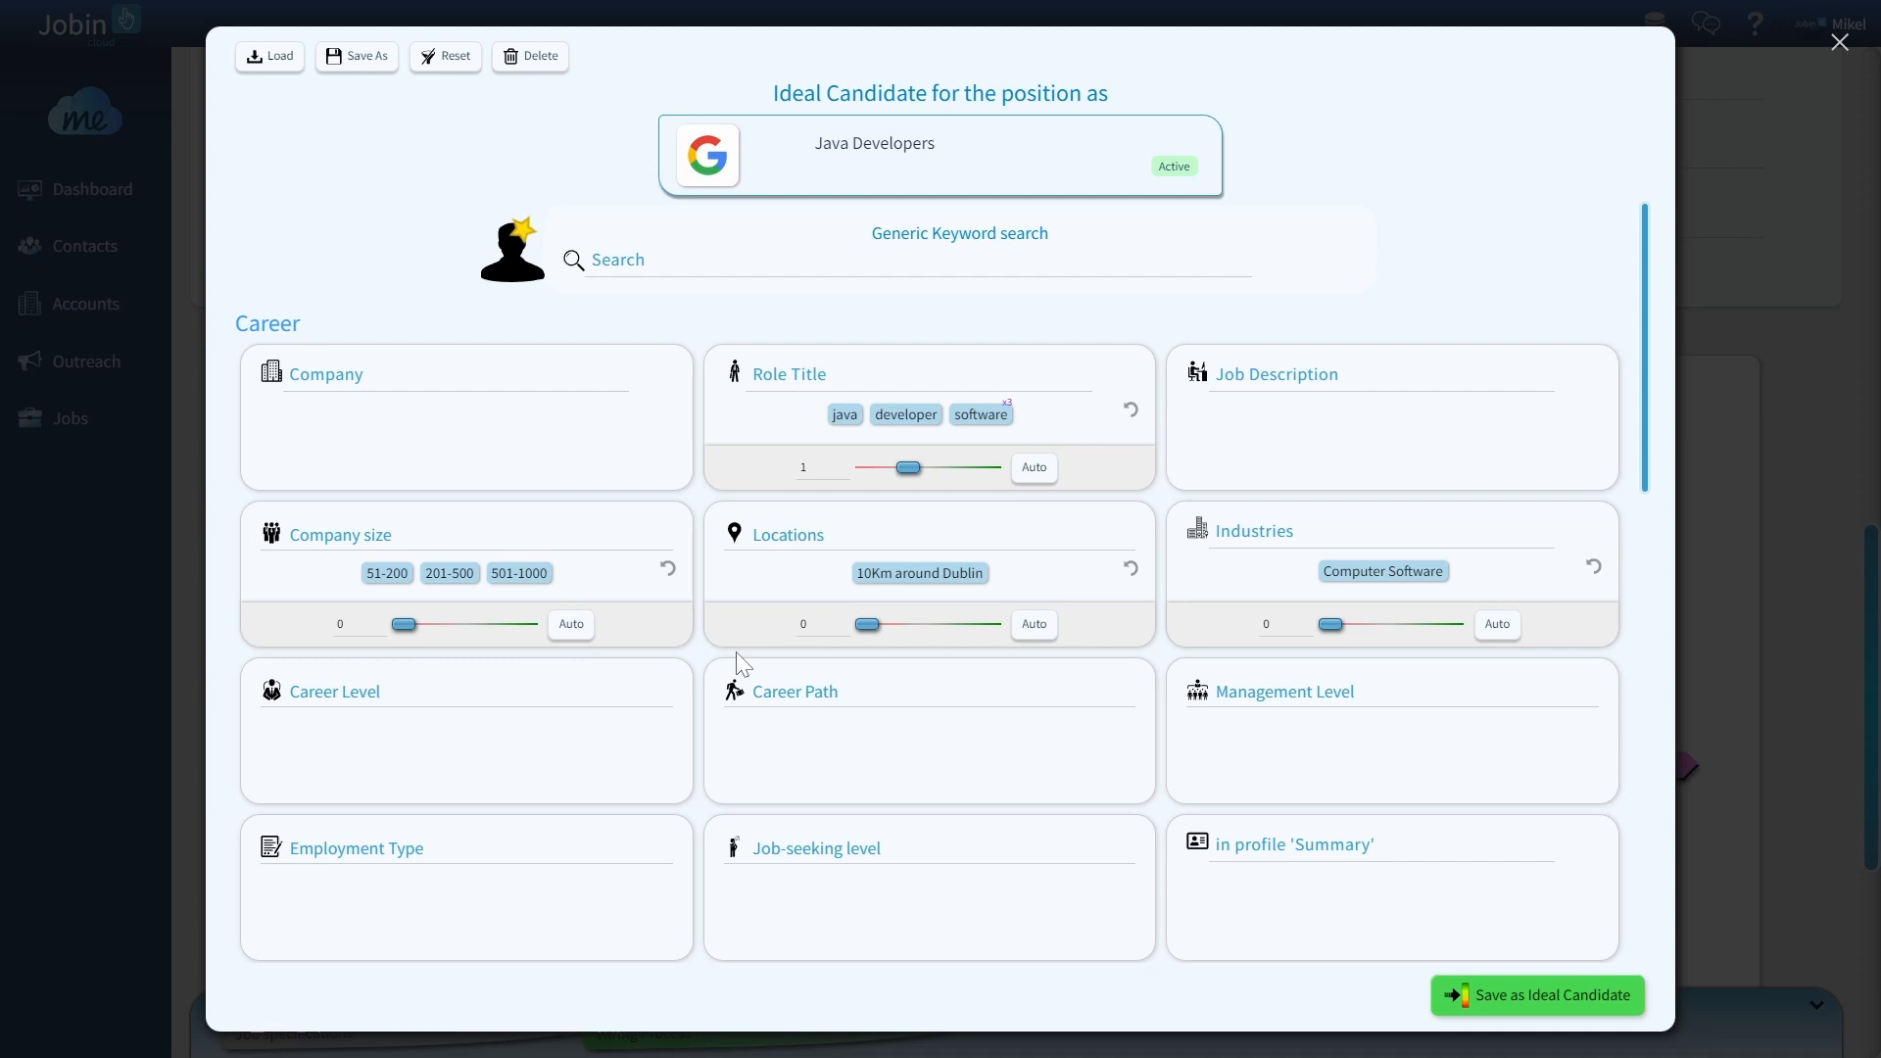
left_click(799, 542)
left_click(921, 592)
type("Dublin")
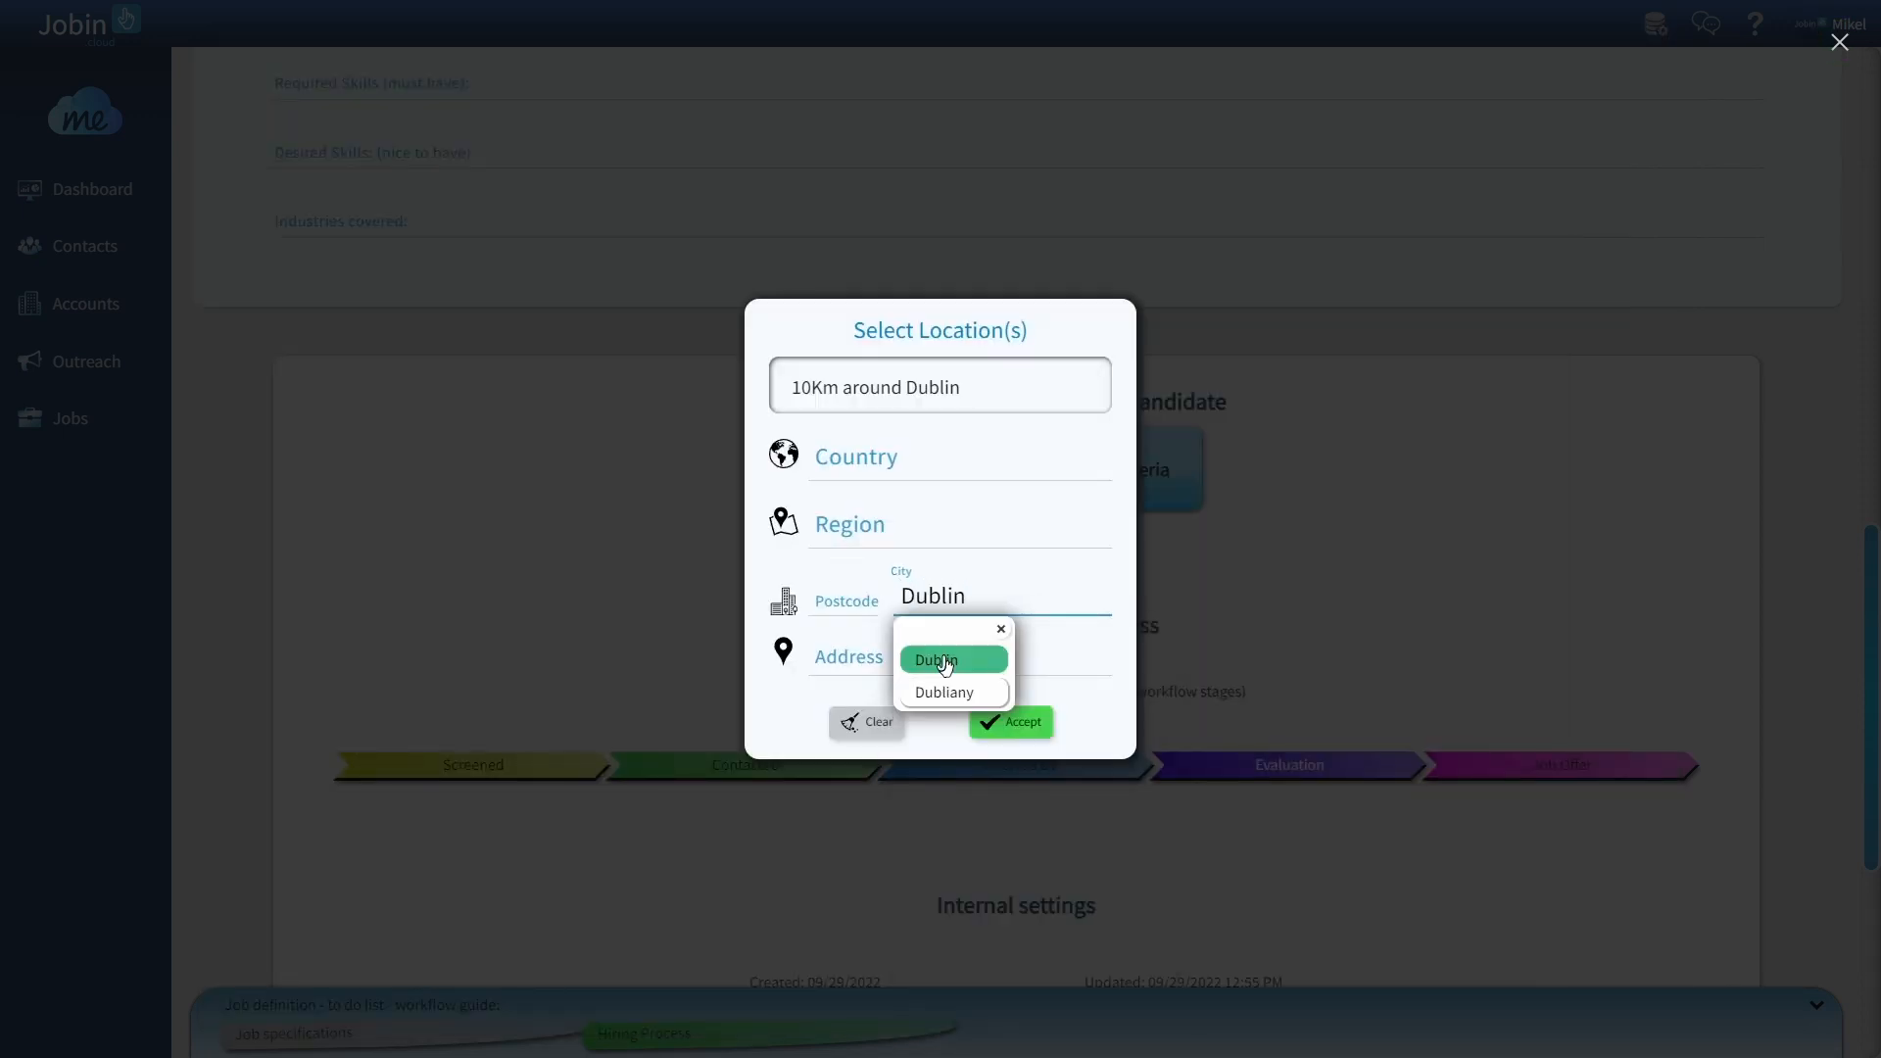
left_click(943, 663)
left_click(870, 460)
type("Ire")
left_click(869, 510)
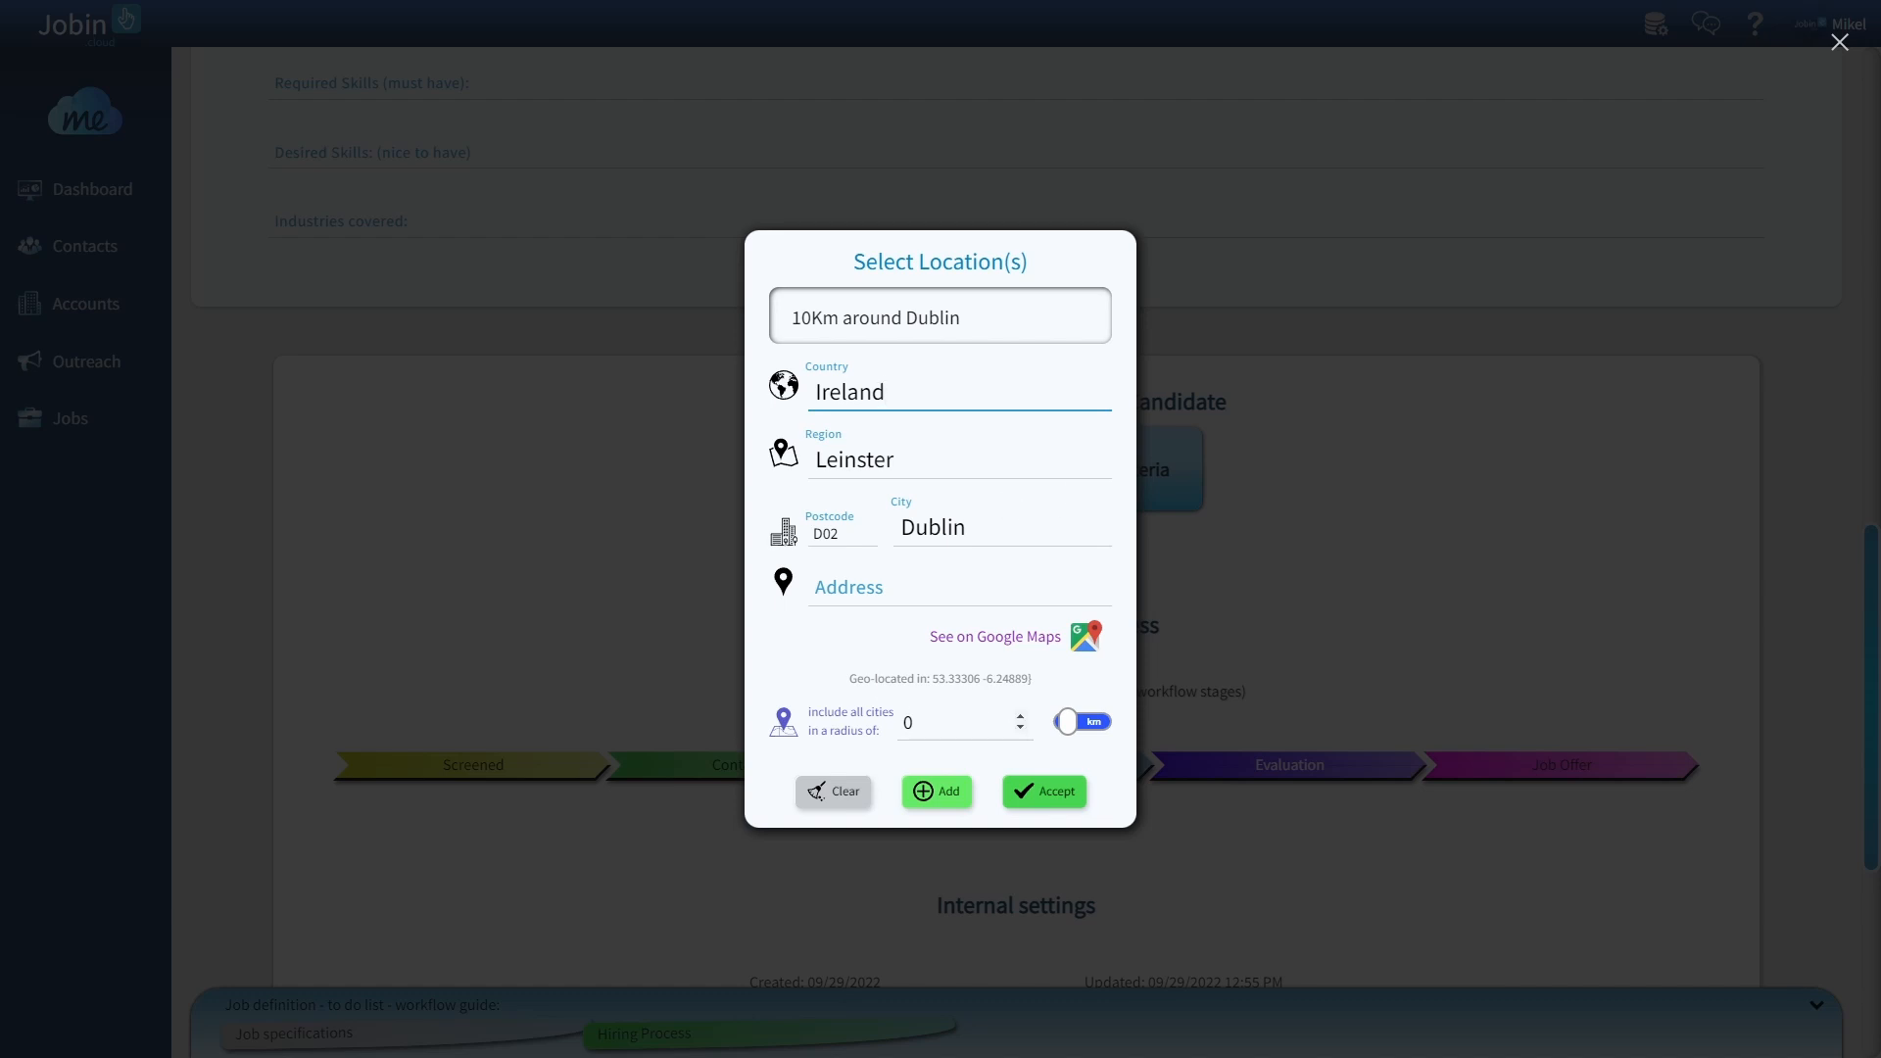
left_click(1033, 796)
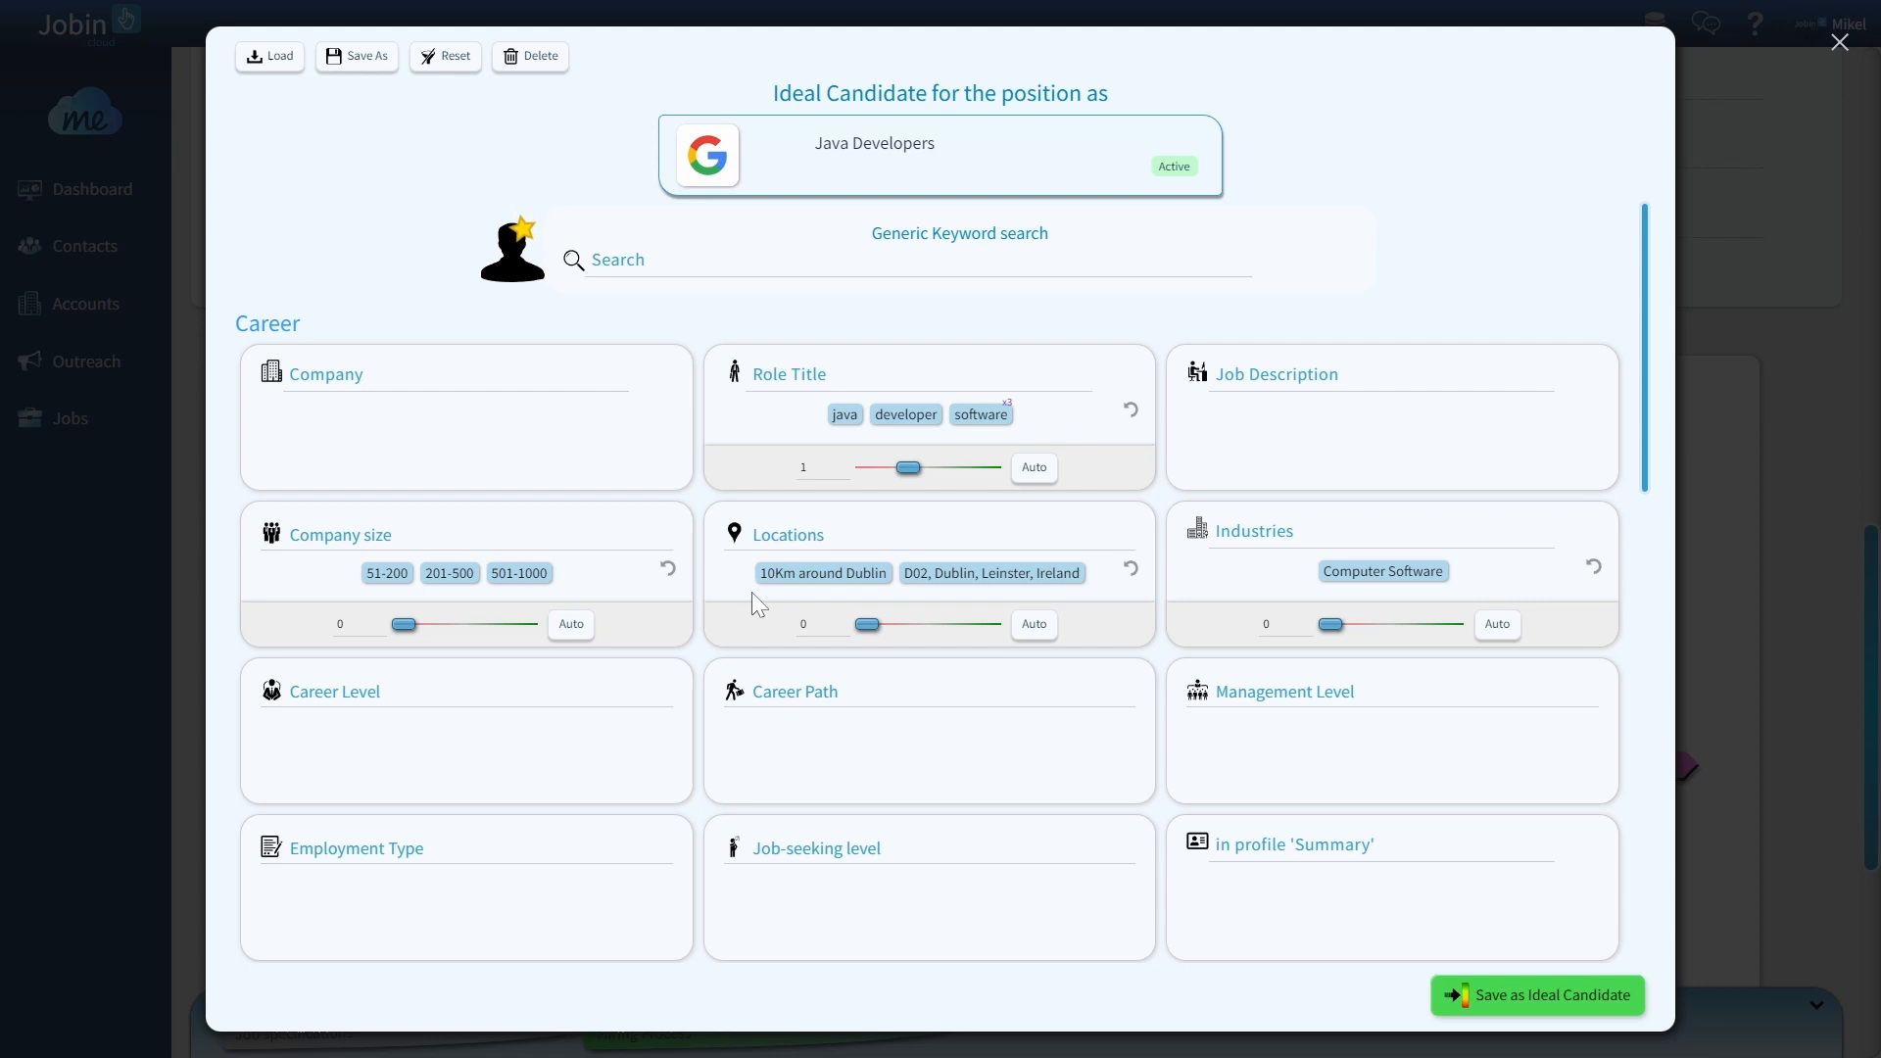
Step: Try requiring an available mobile phone in the Contact criterion
scroll(768, 602, "down", 10)
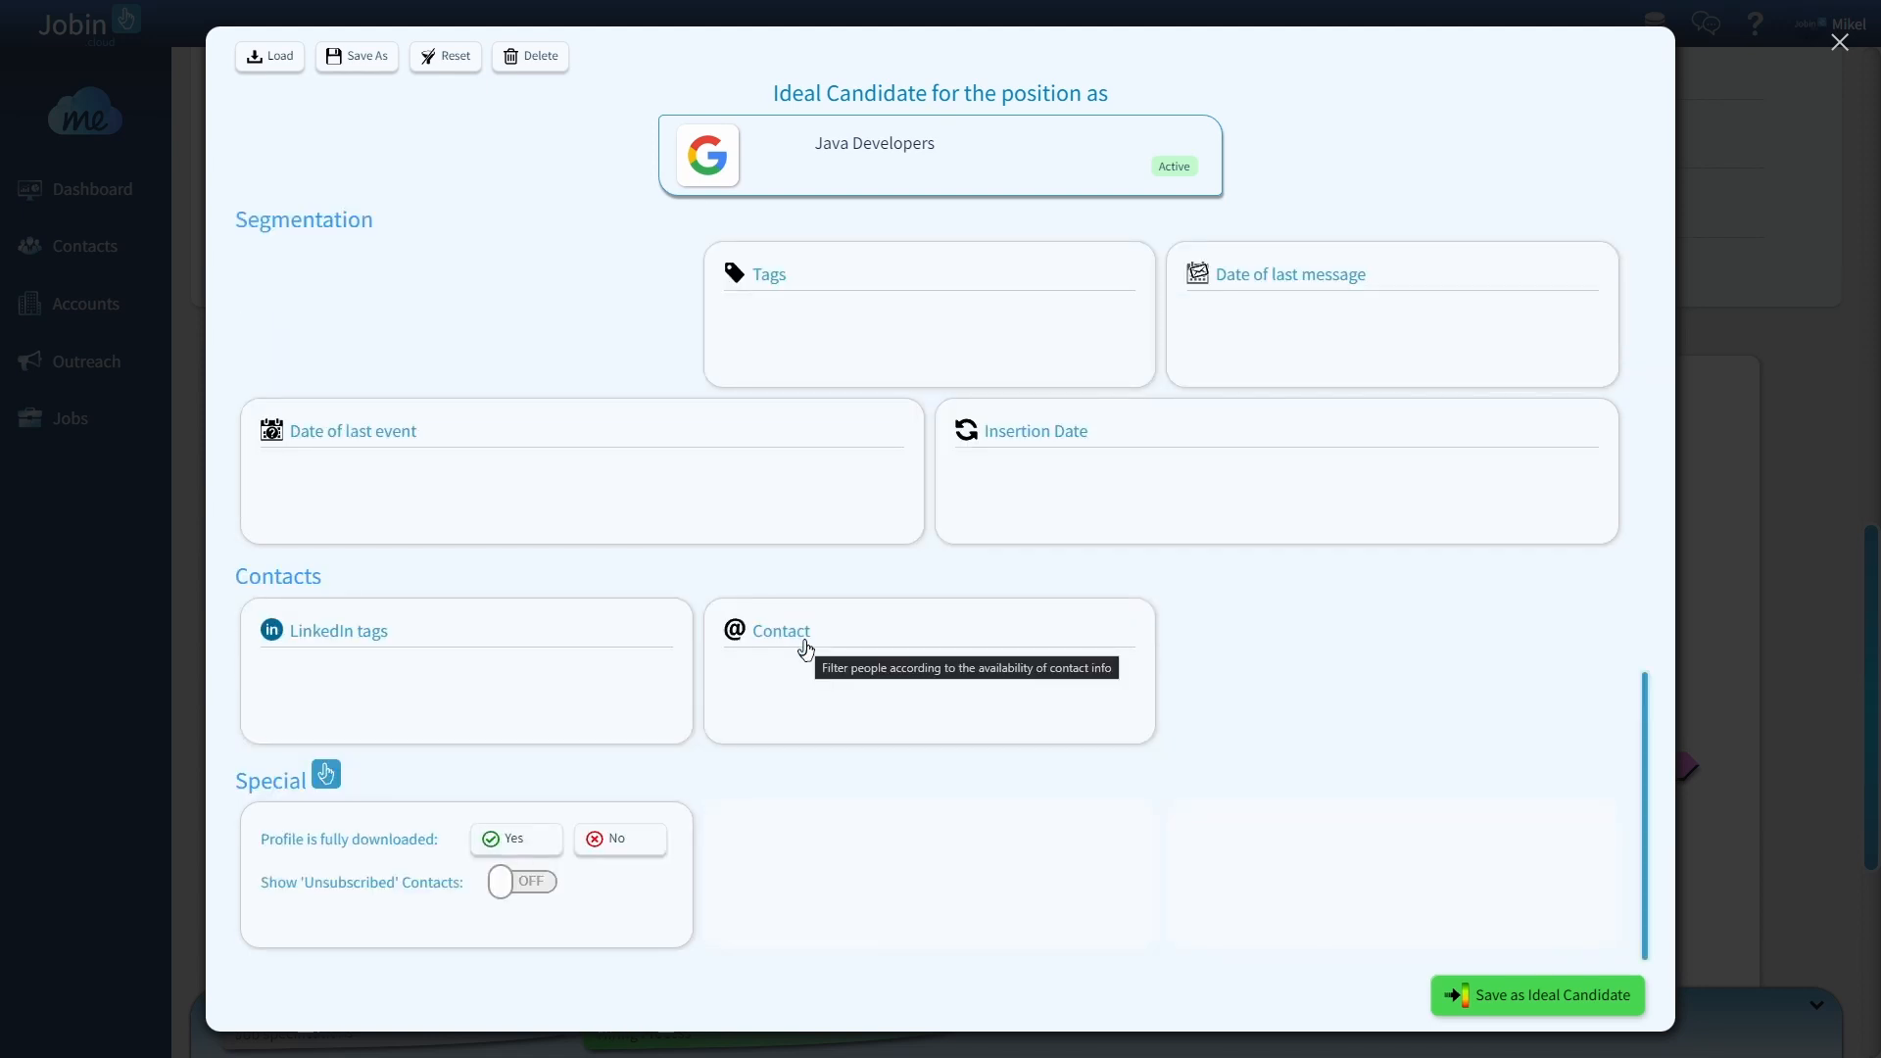
left_click(803, 648)
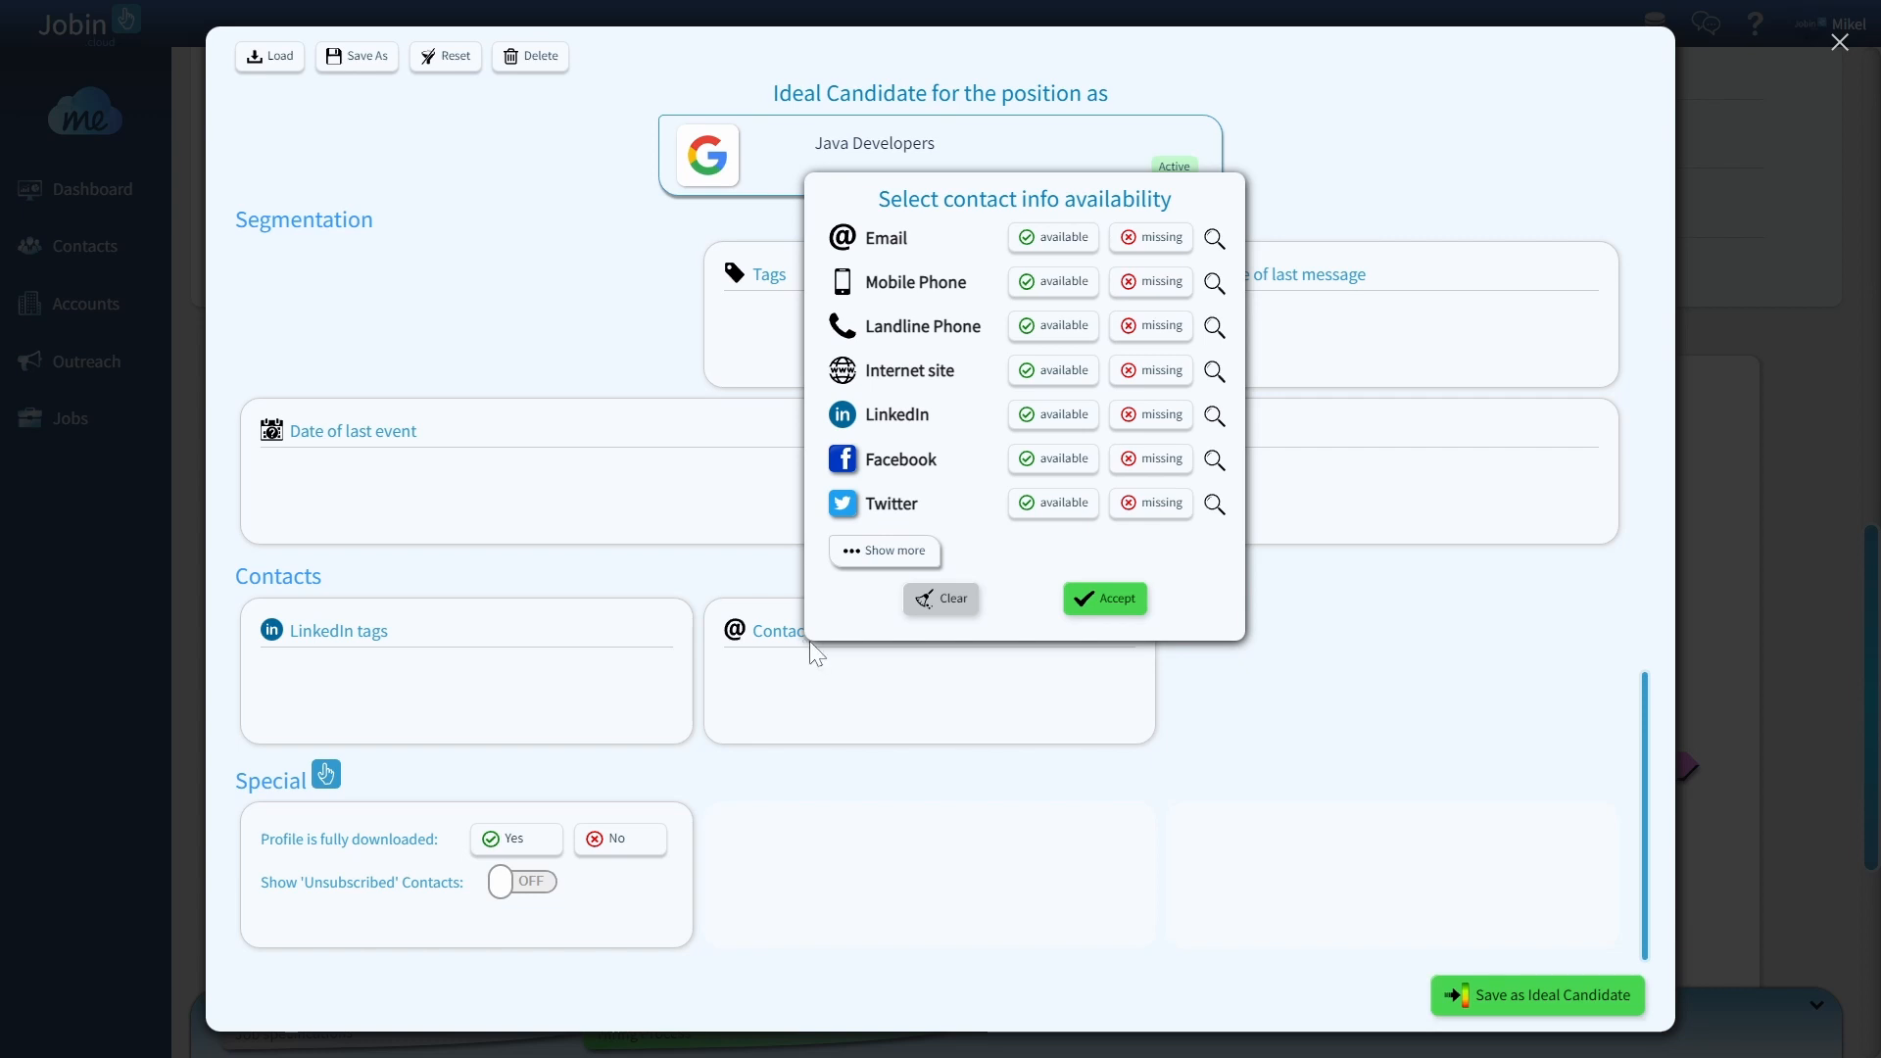
left_click(1081, 290)
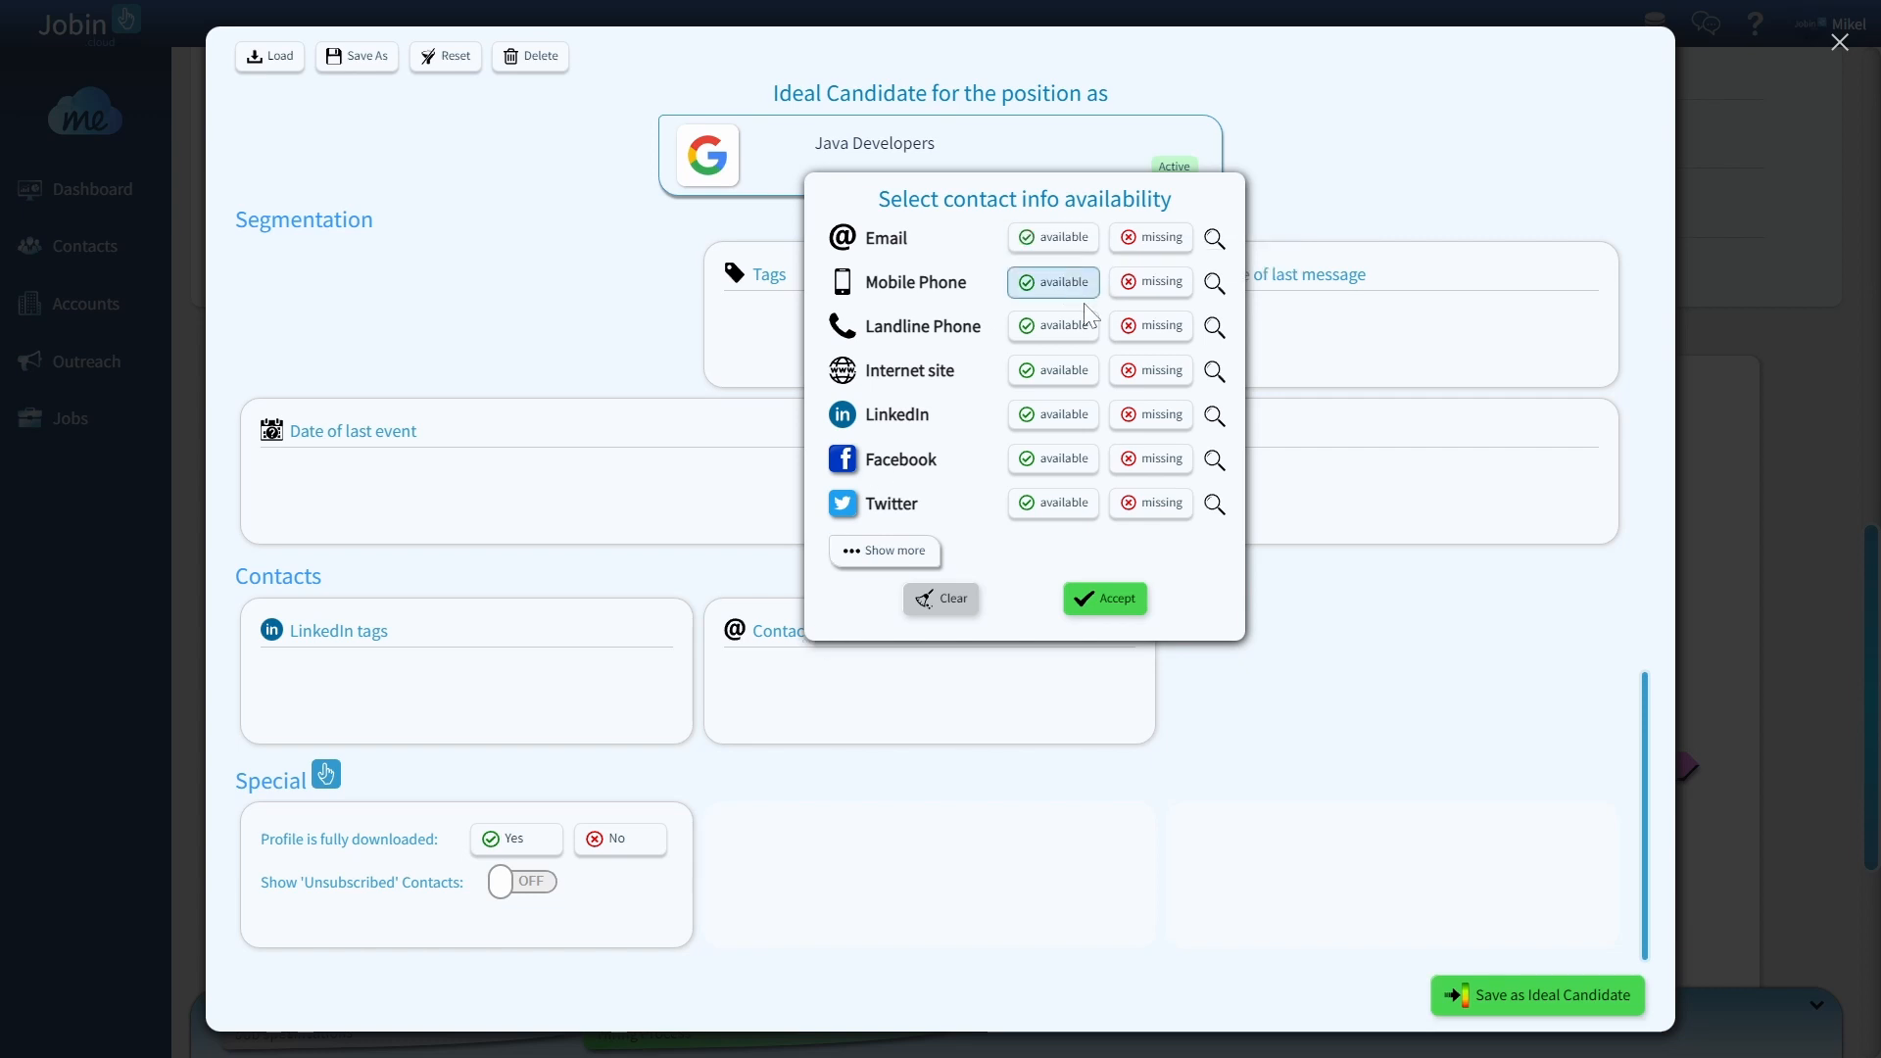
left_click(863, 741)
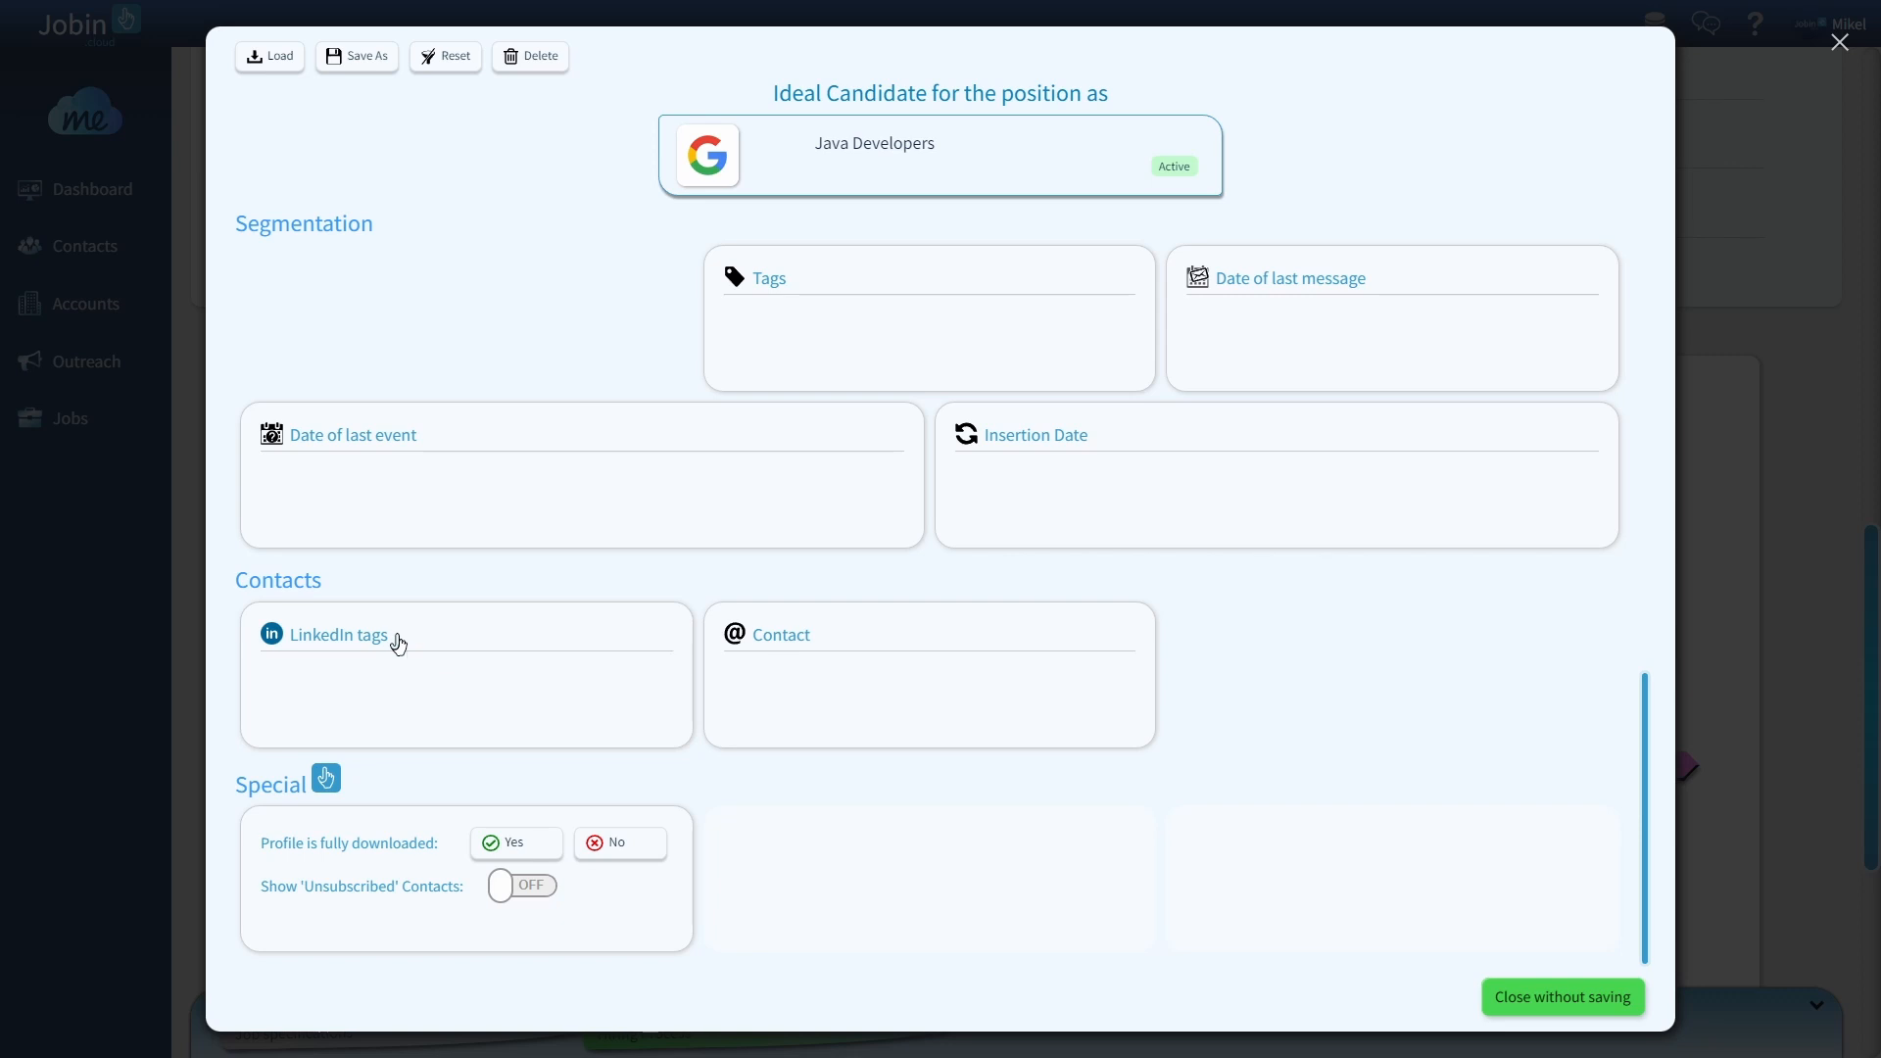
Step: Look over the LinkedIn tags criteria options and the Segmentation, Contacts and Special sections without setting any criterion
left_click(399, 644)
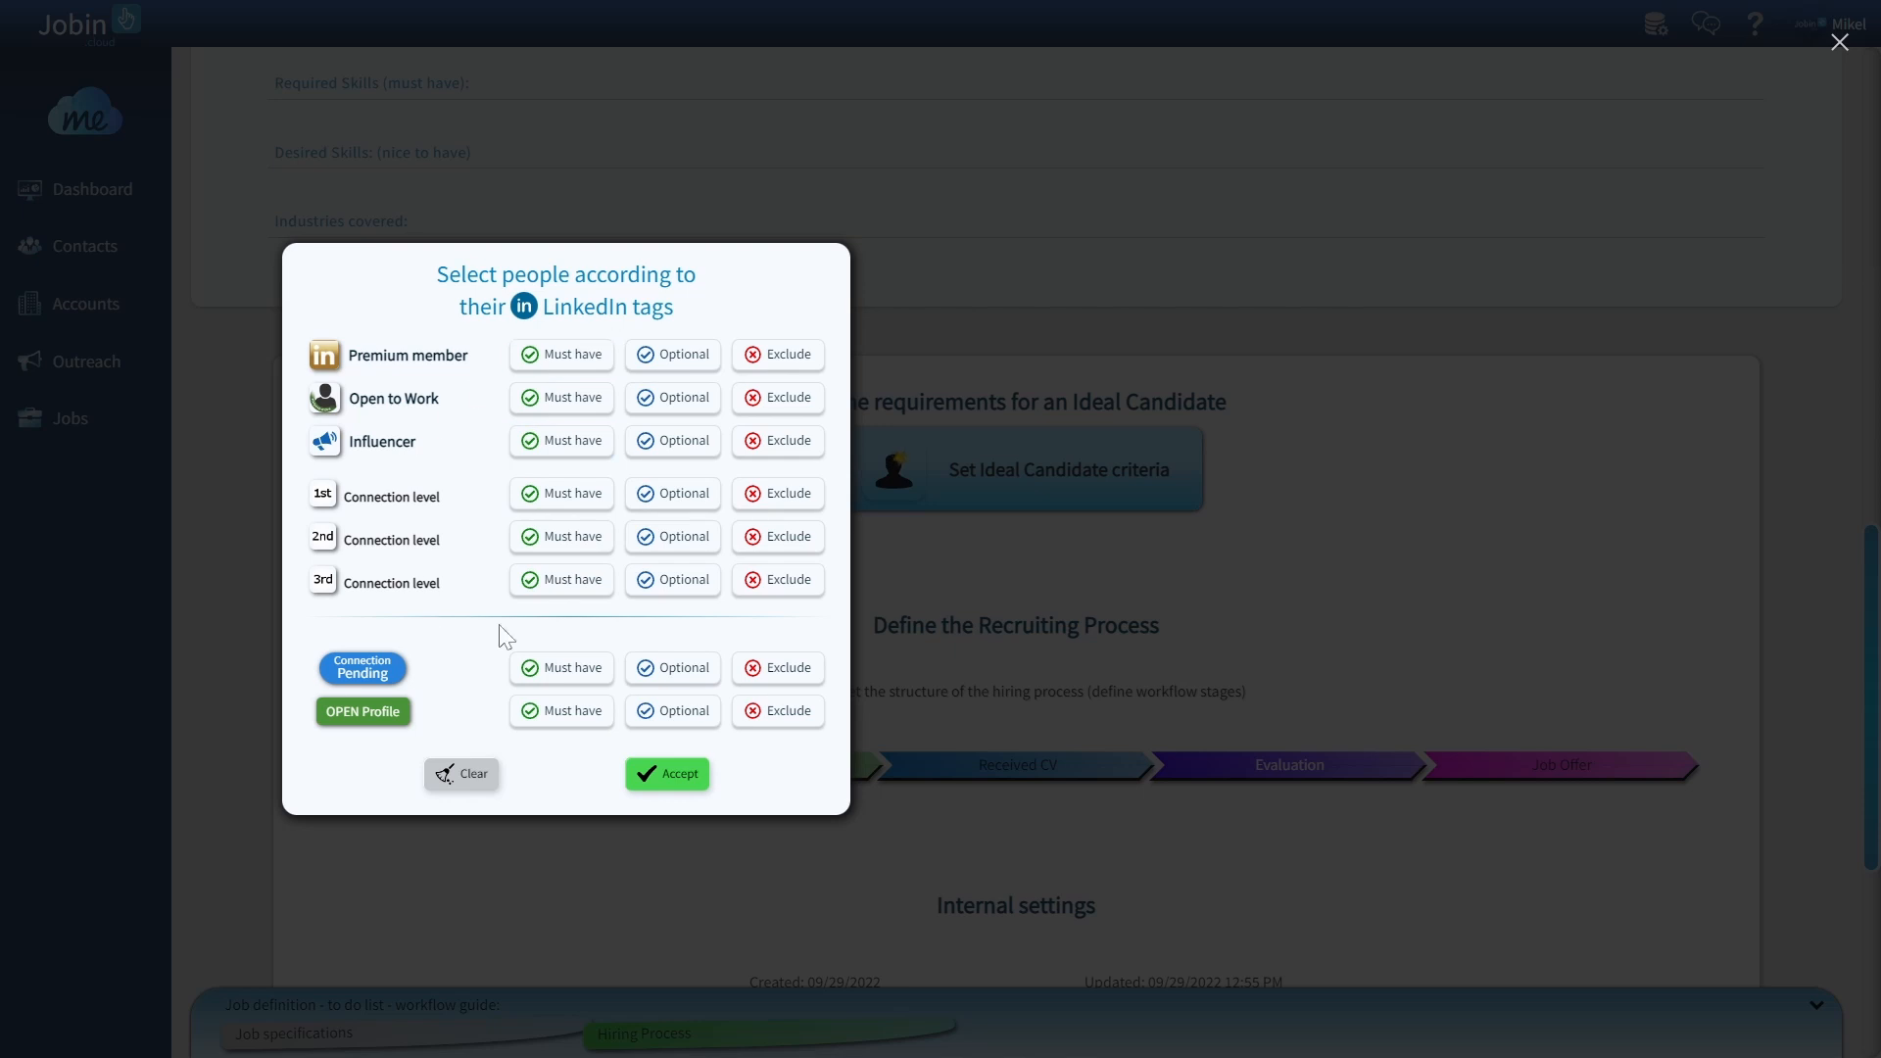
left_click(968, 674)
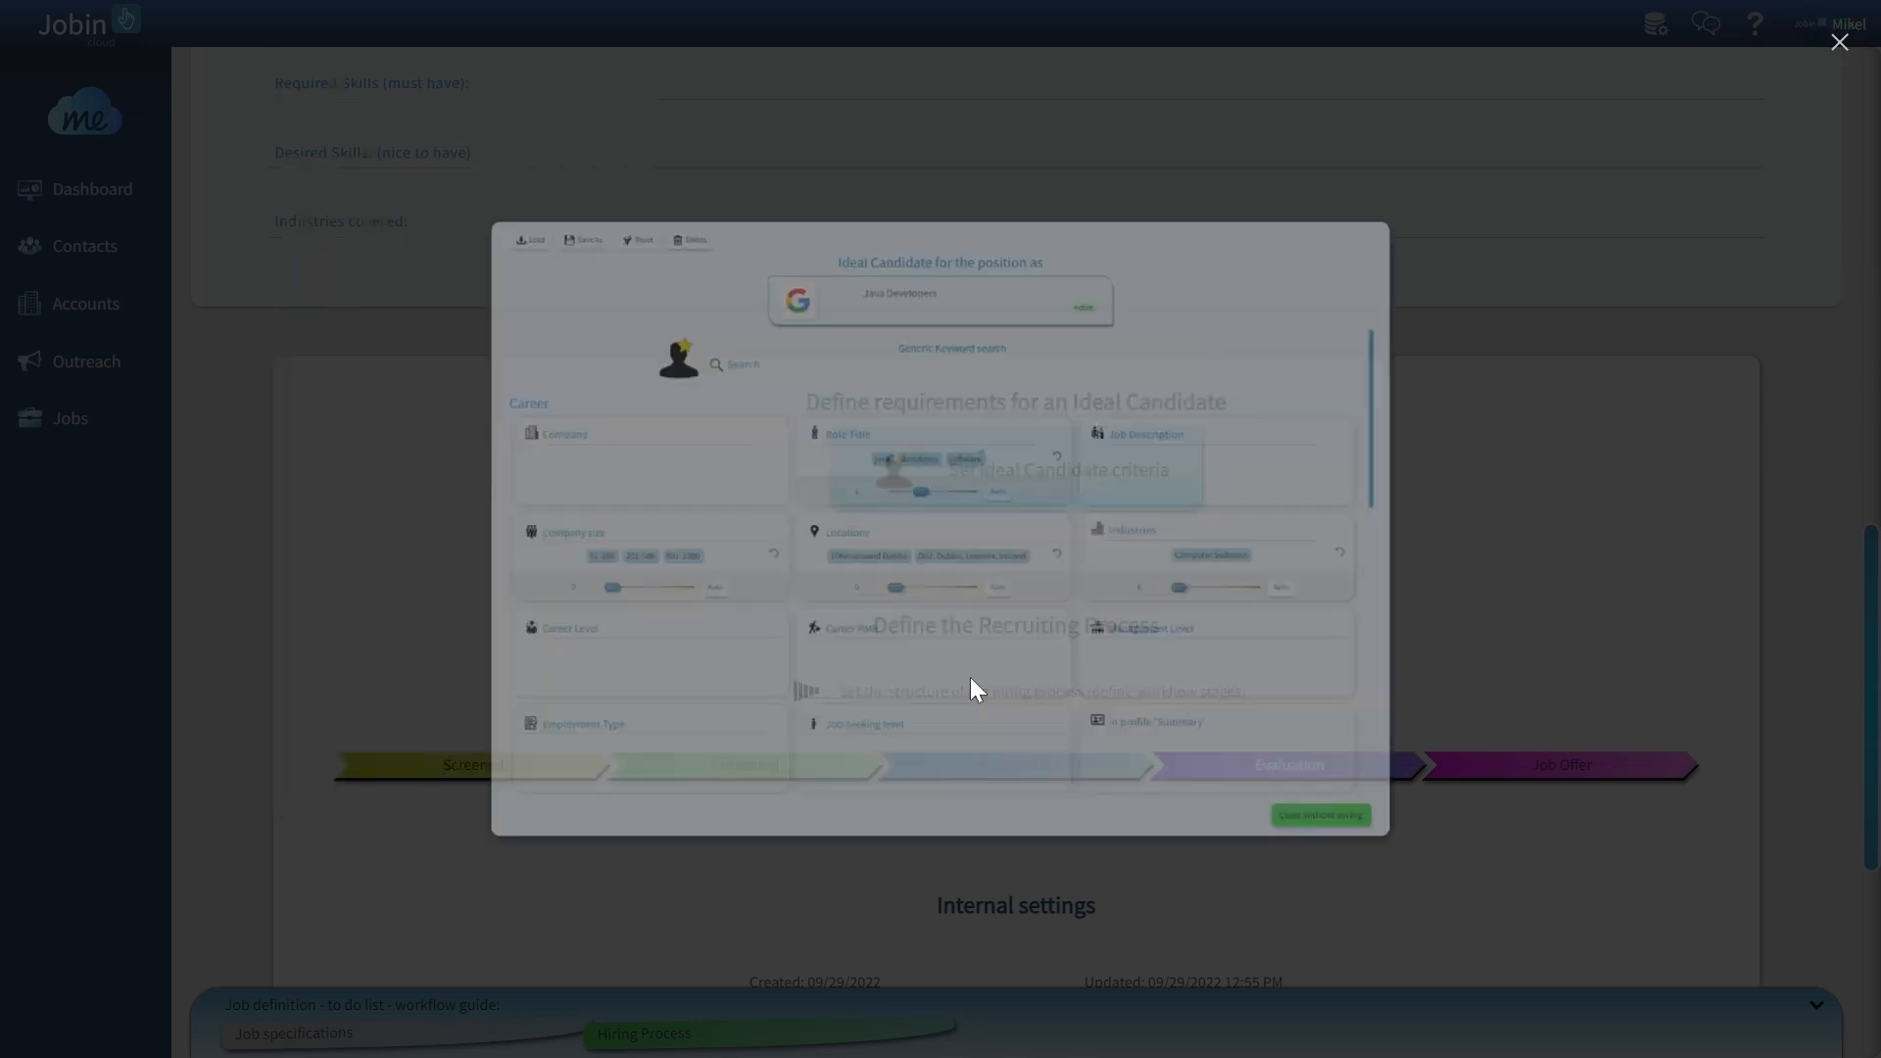
scroll(872, 692, "down", 5)
scroll(856, 692, "down", 5)
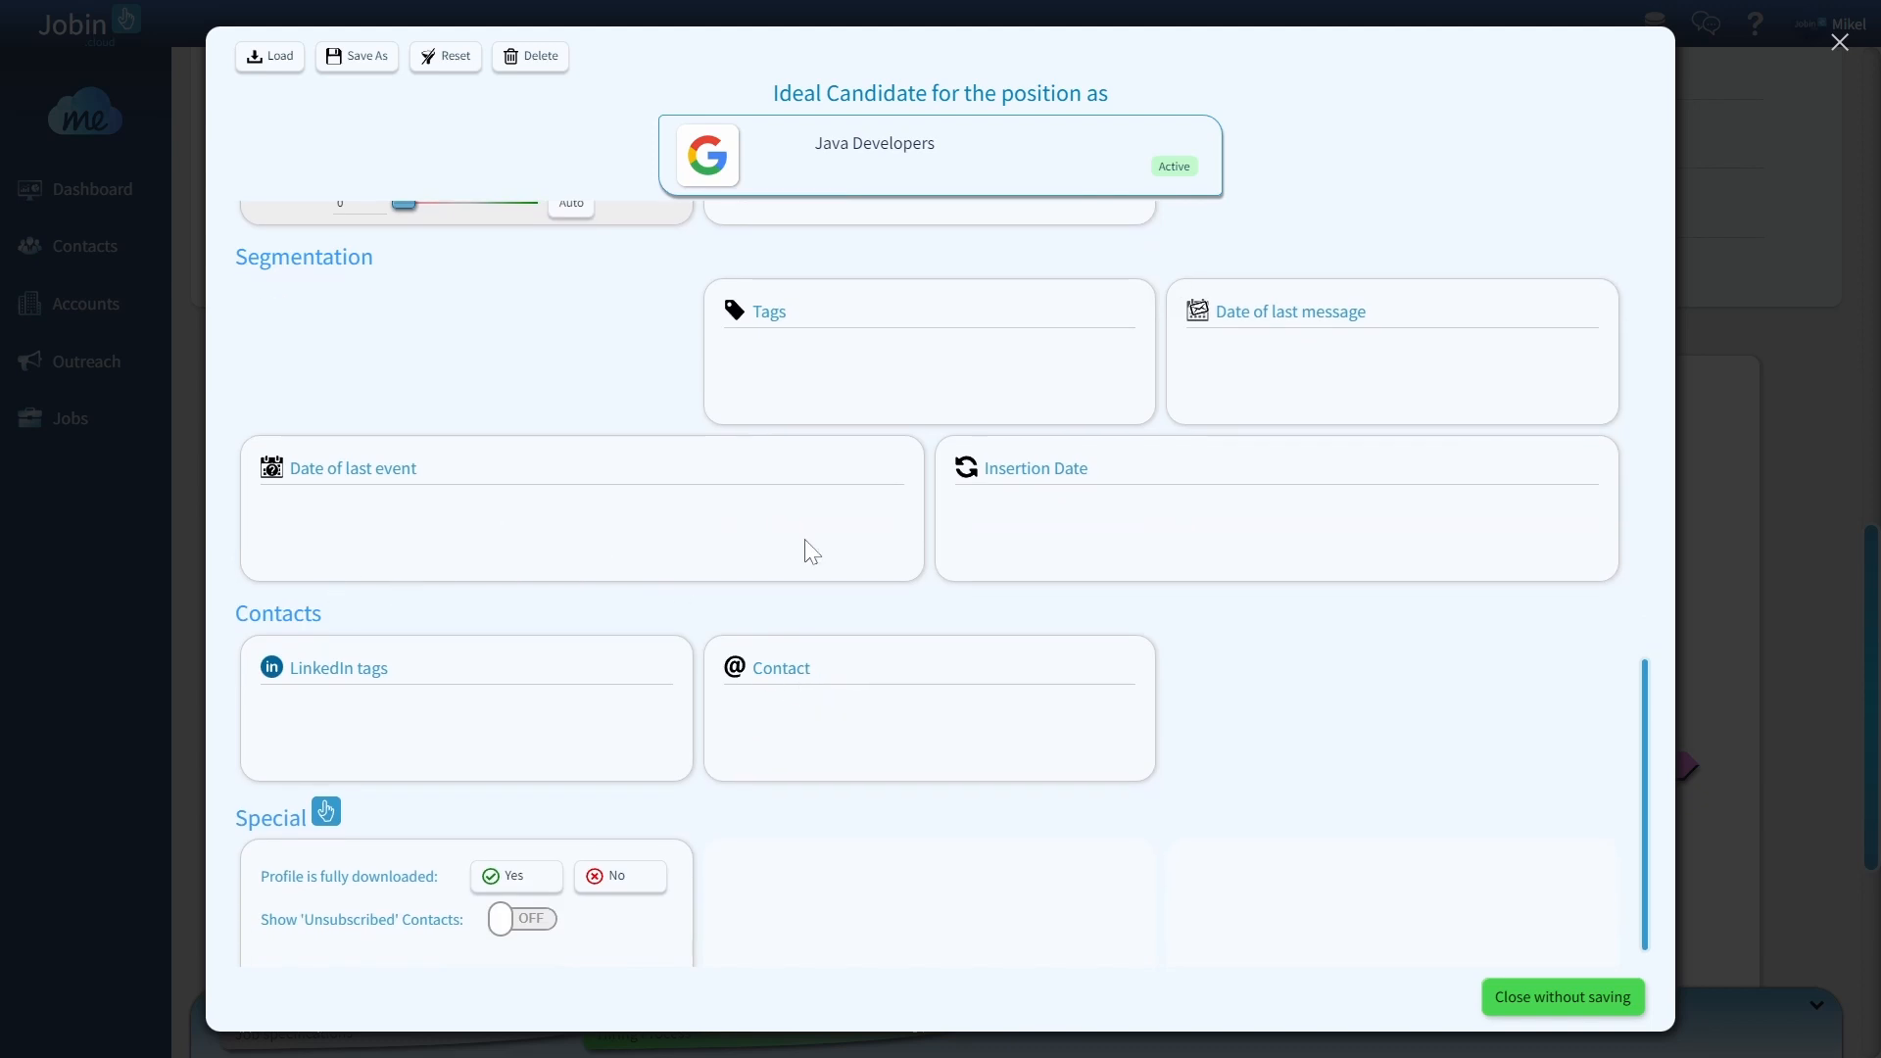
scroll(578, 730, "down", 1)
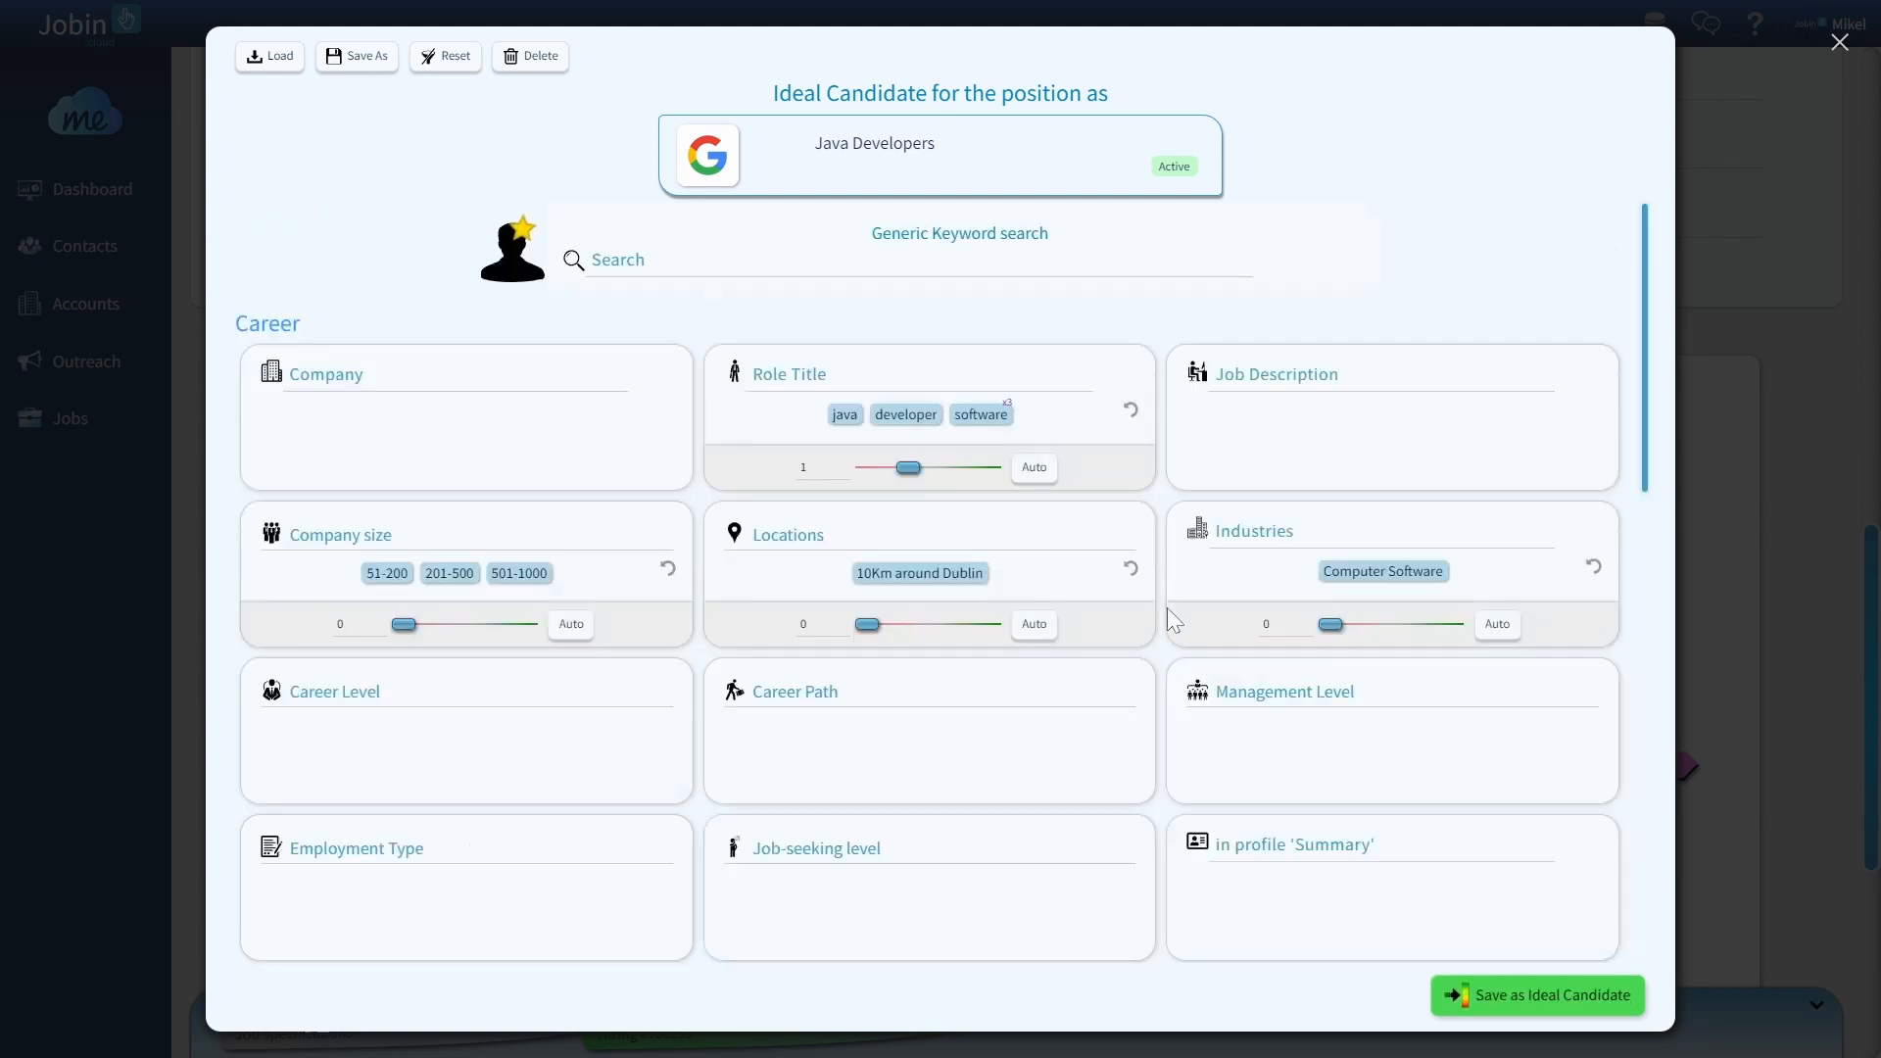
Step: Save the criteria as the job's ideal candidate and review its optional requisitions with their ranking scores
left_click(1557, 997)
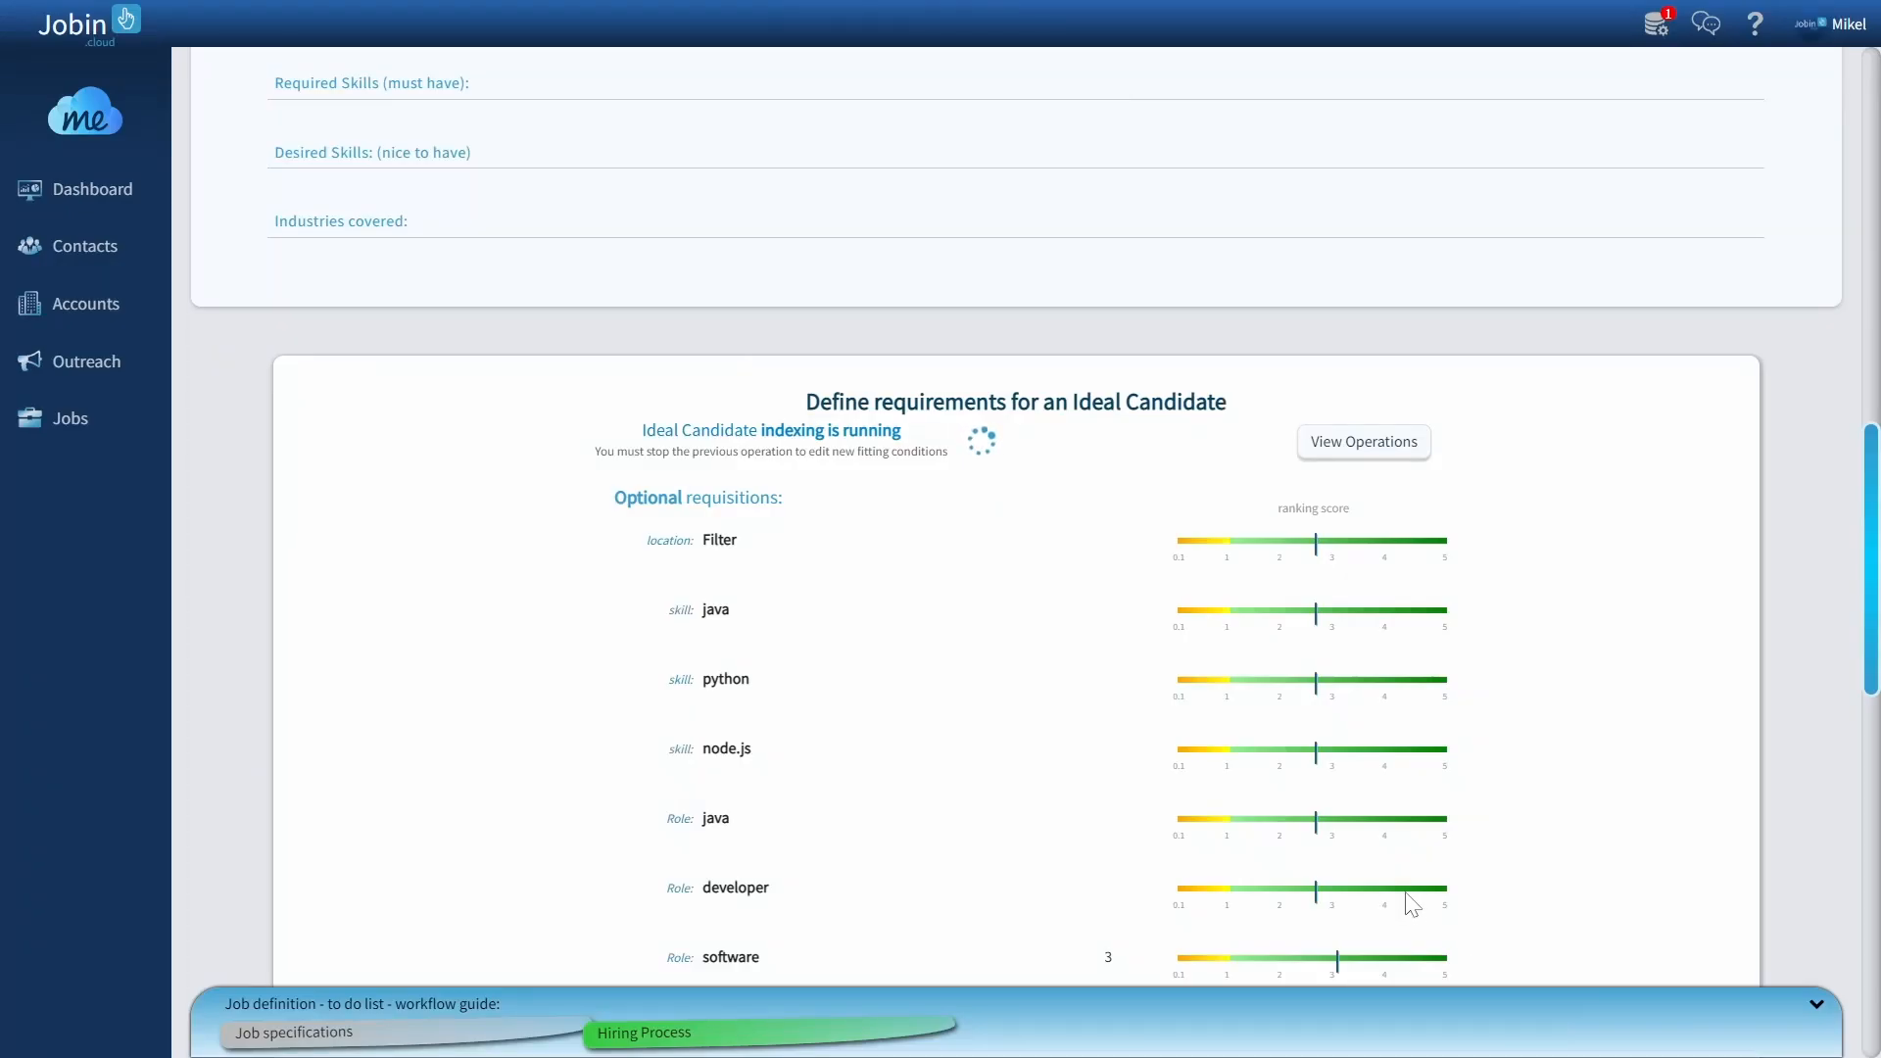
scroll(1457, 844, "down", 5)
scroll(1460, 833, "down", 4)
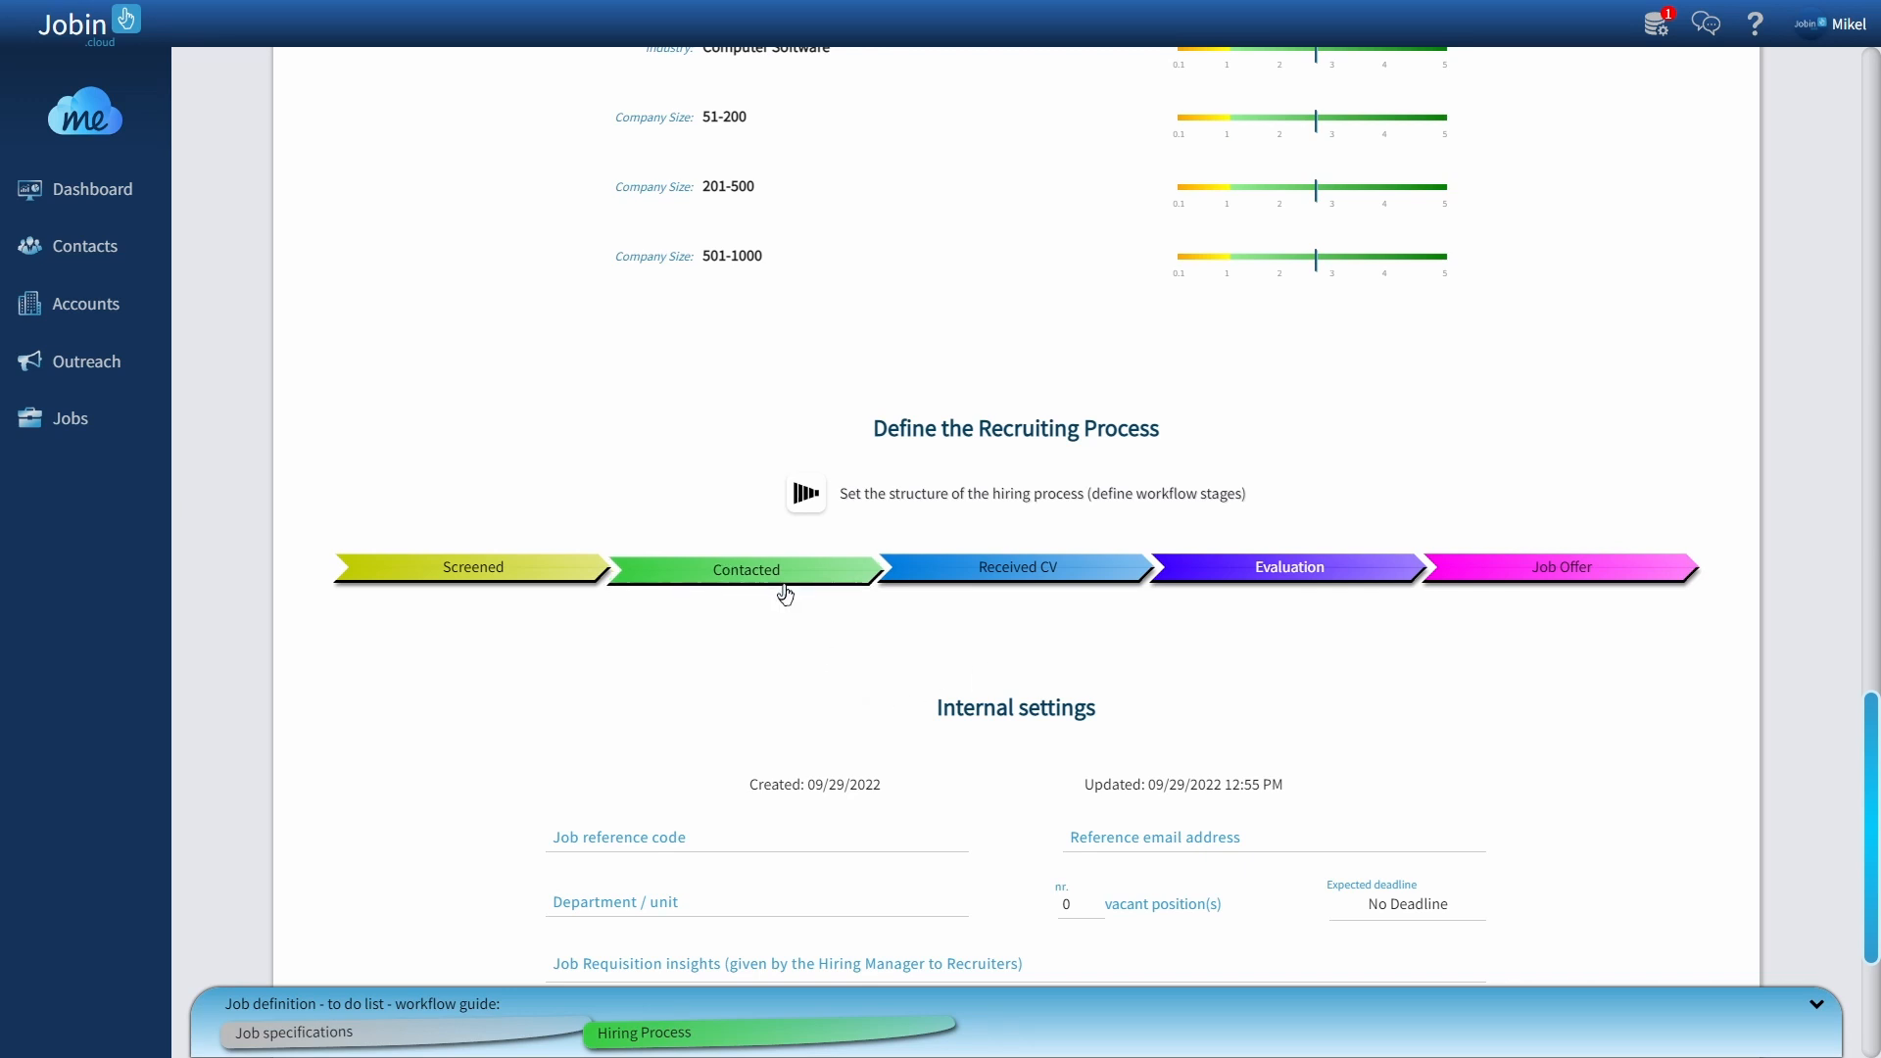
Step: Add the Interview stage to the job's recruiting pipeline
left_click(757, 580)
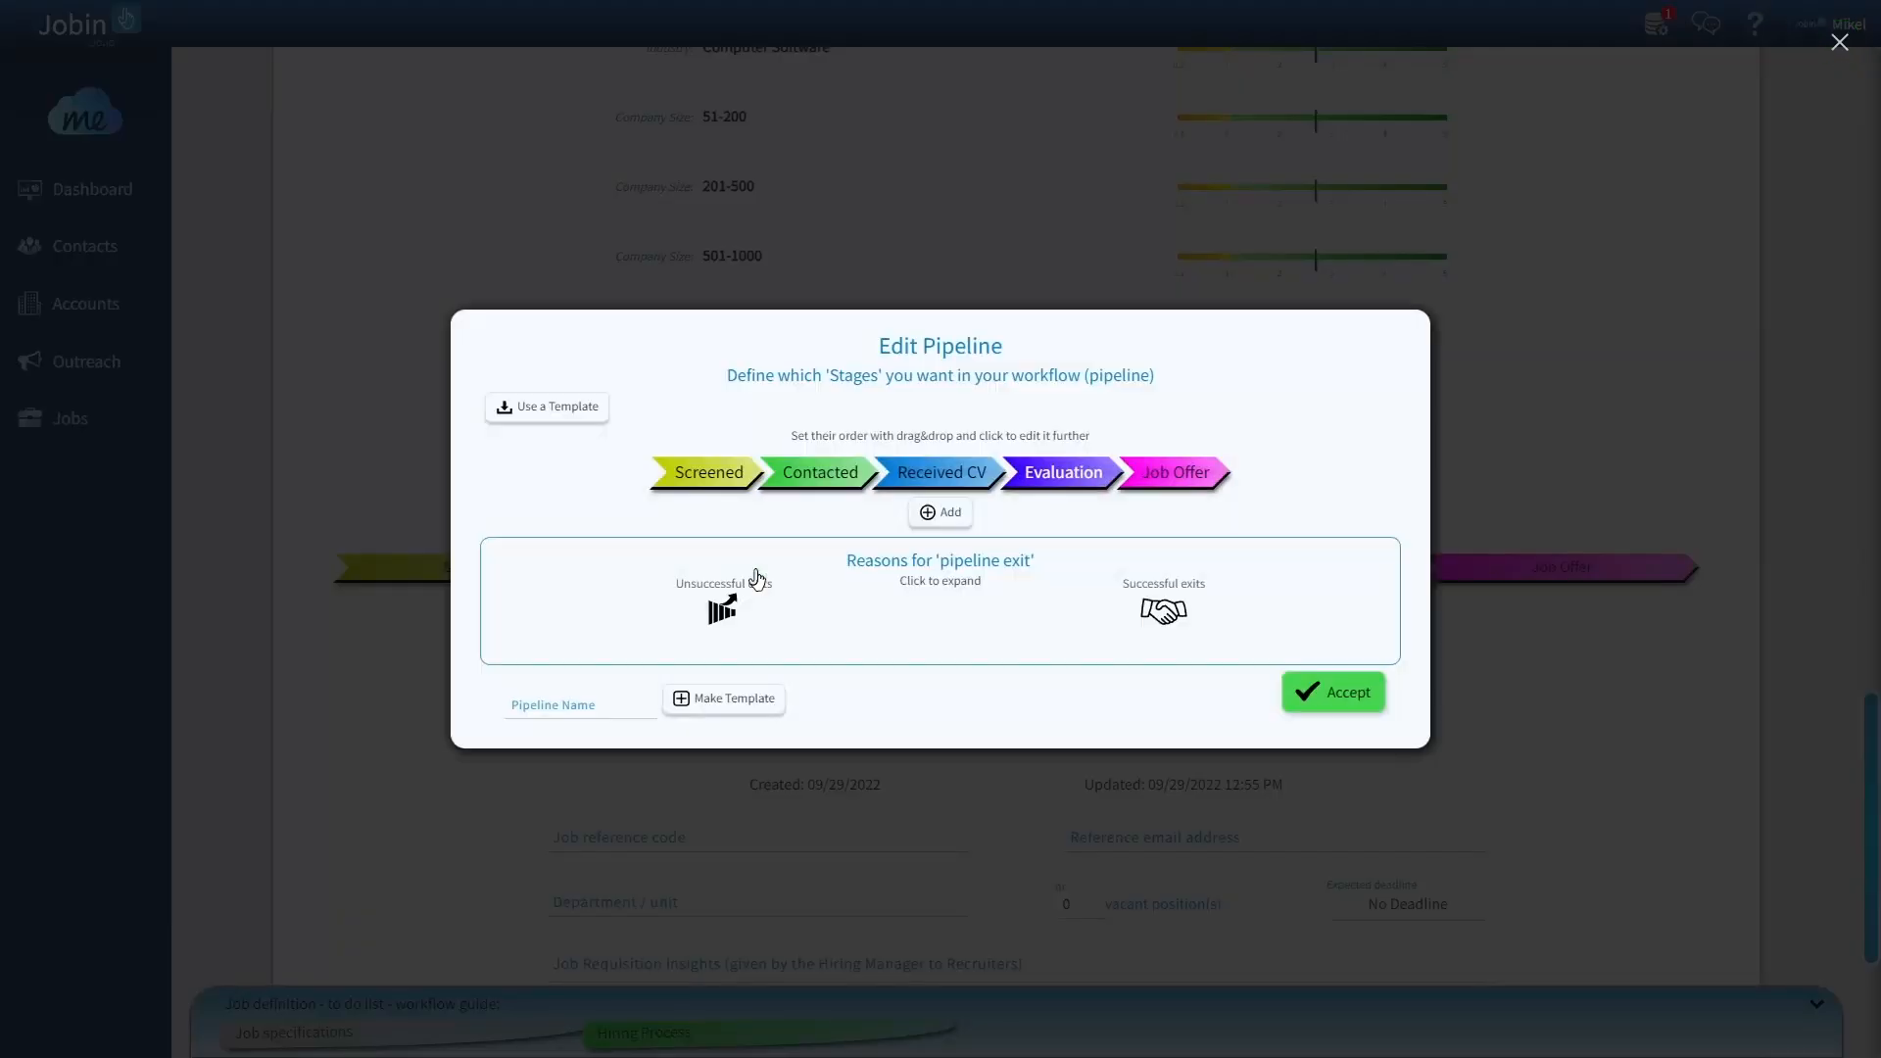
left_click(943, 516)
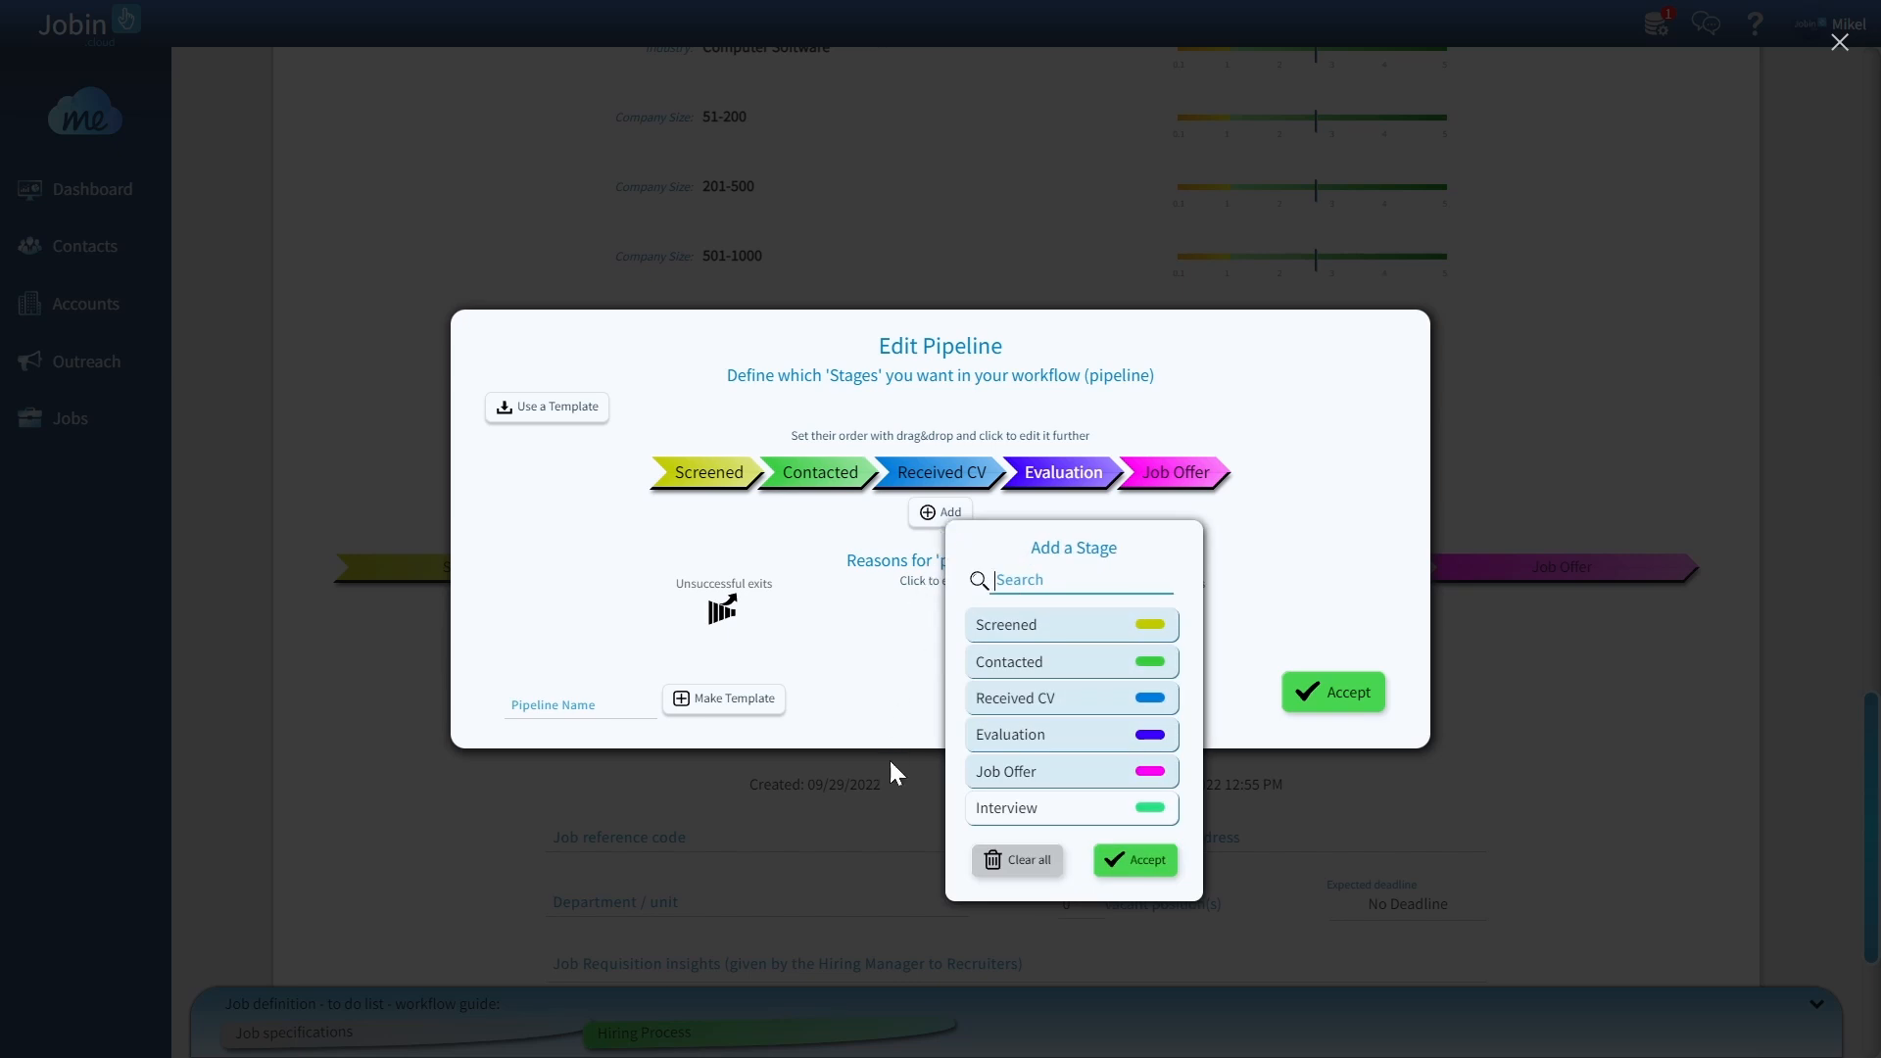
left_click(1037, 815)
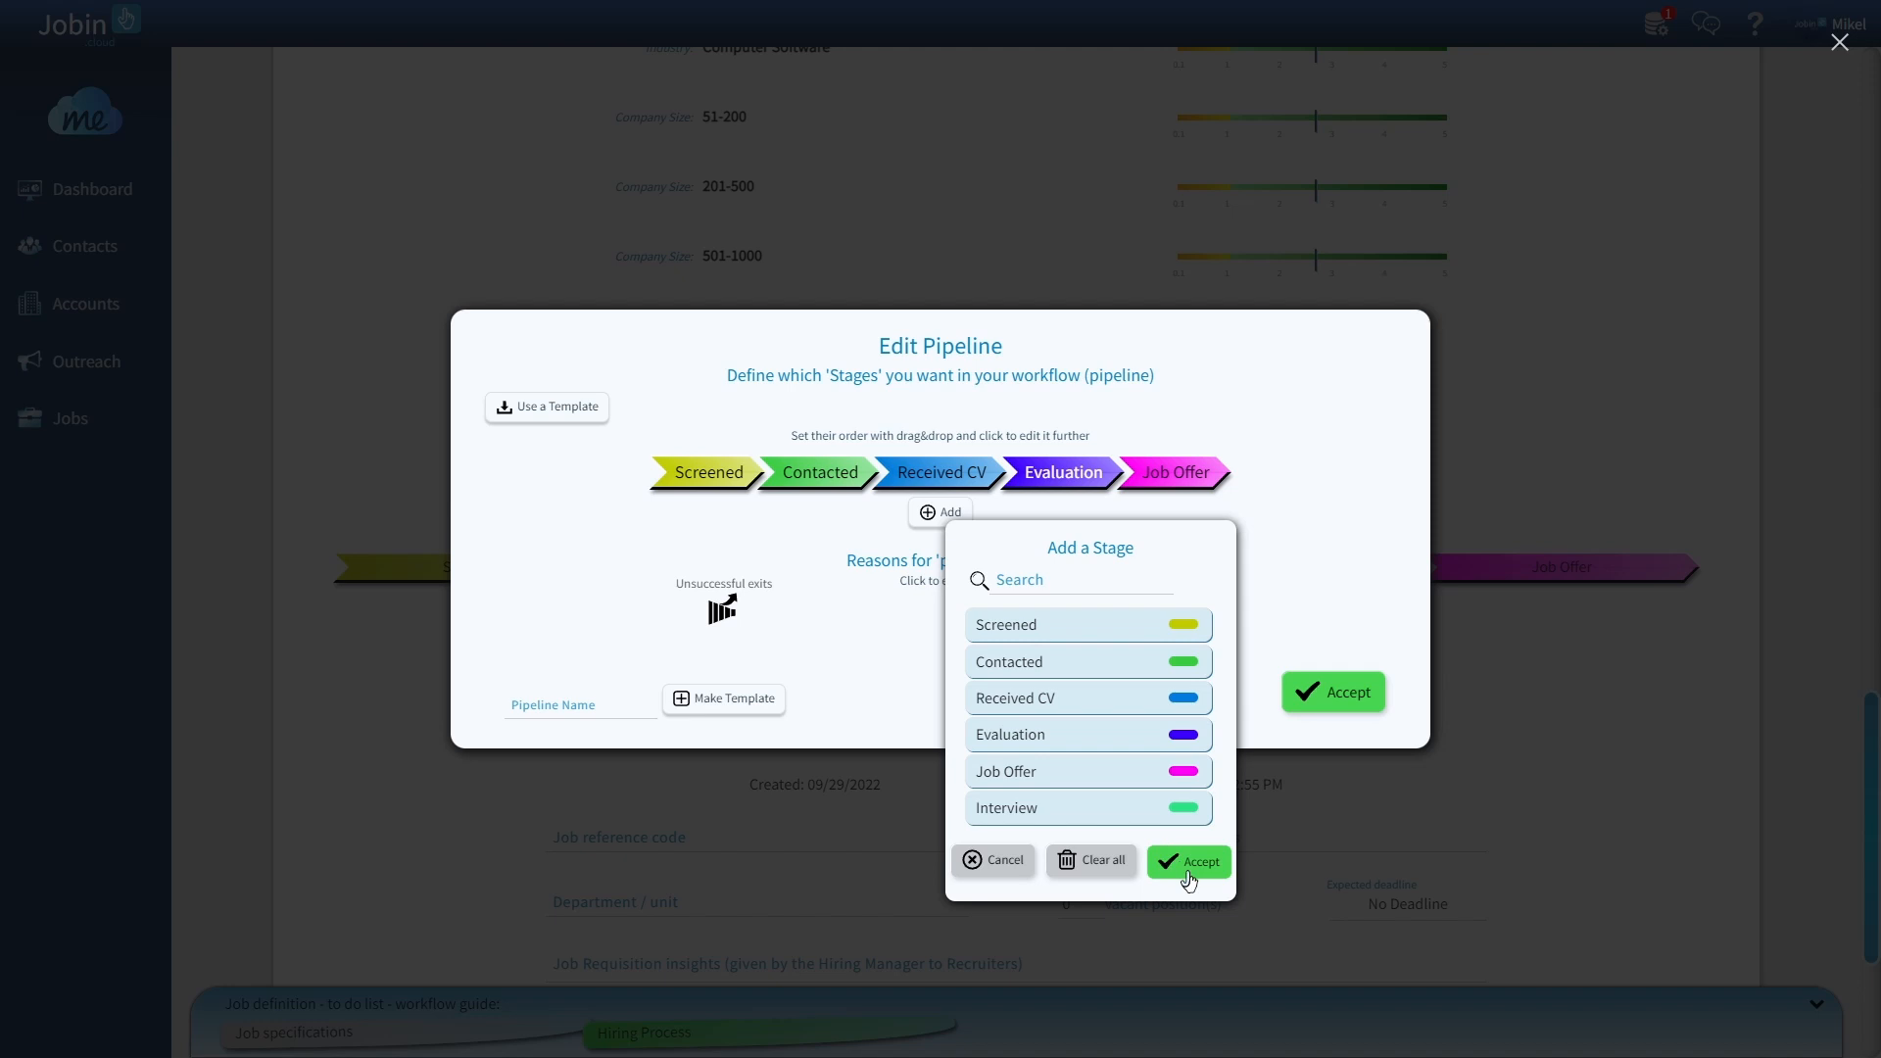
left_click(1188, 873)
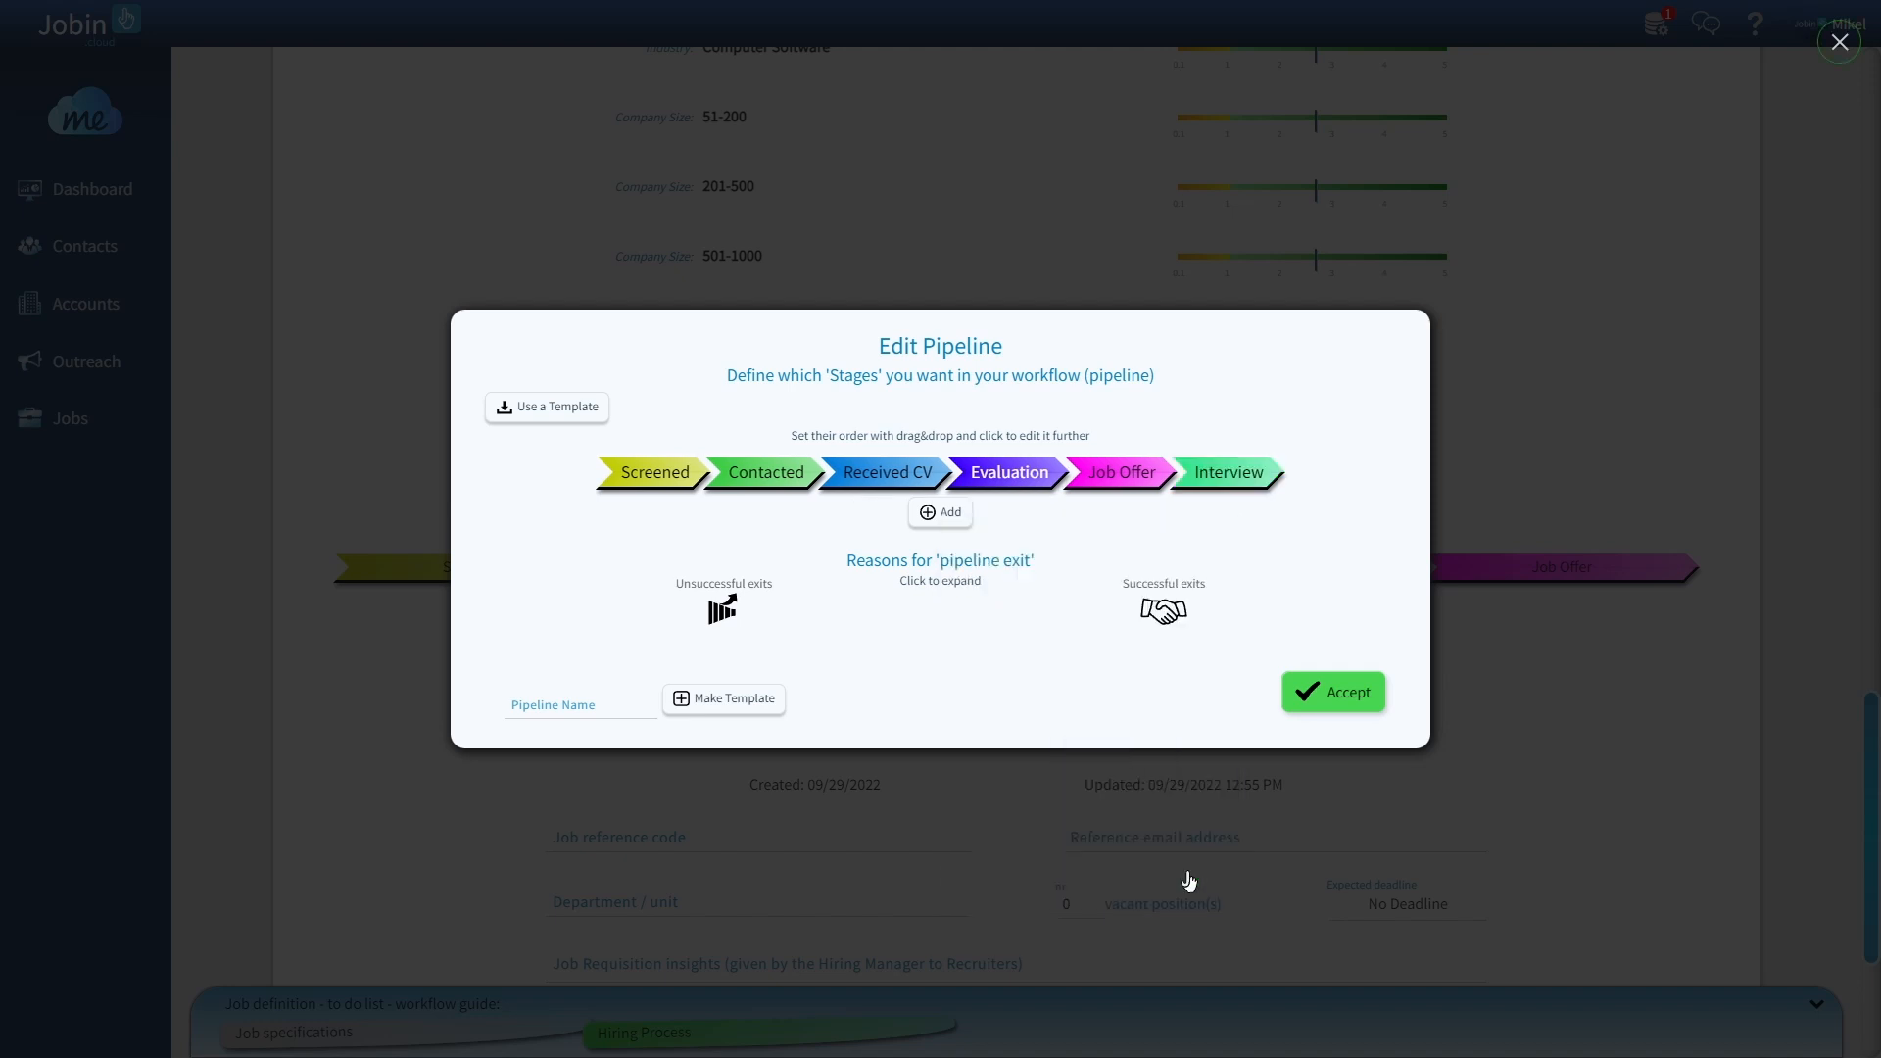
Step: Accept the Interview stage's settings with its Google Meet and Phone call sub-stages, and place the stage between Received CV and Evaluation
left_click(1220, 488)
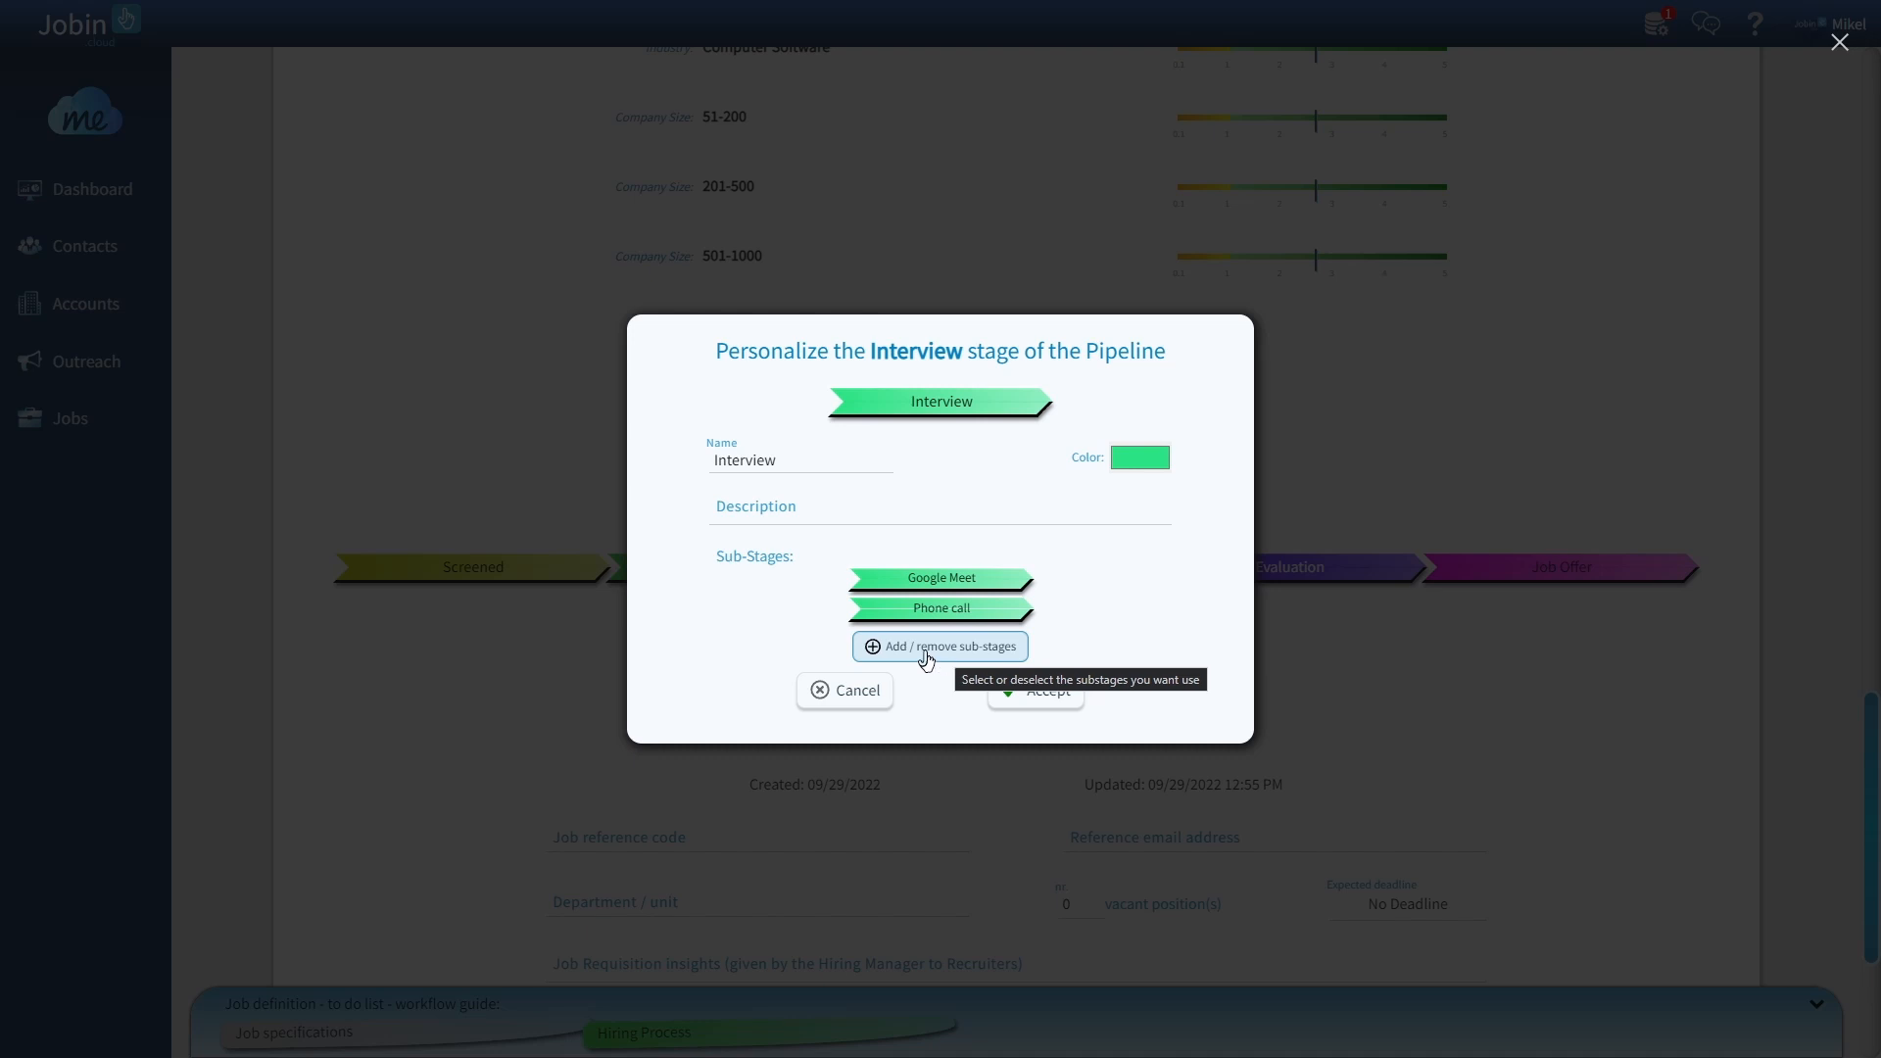
left_click(1034, 691)
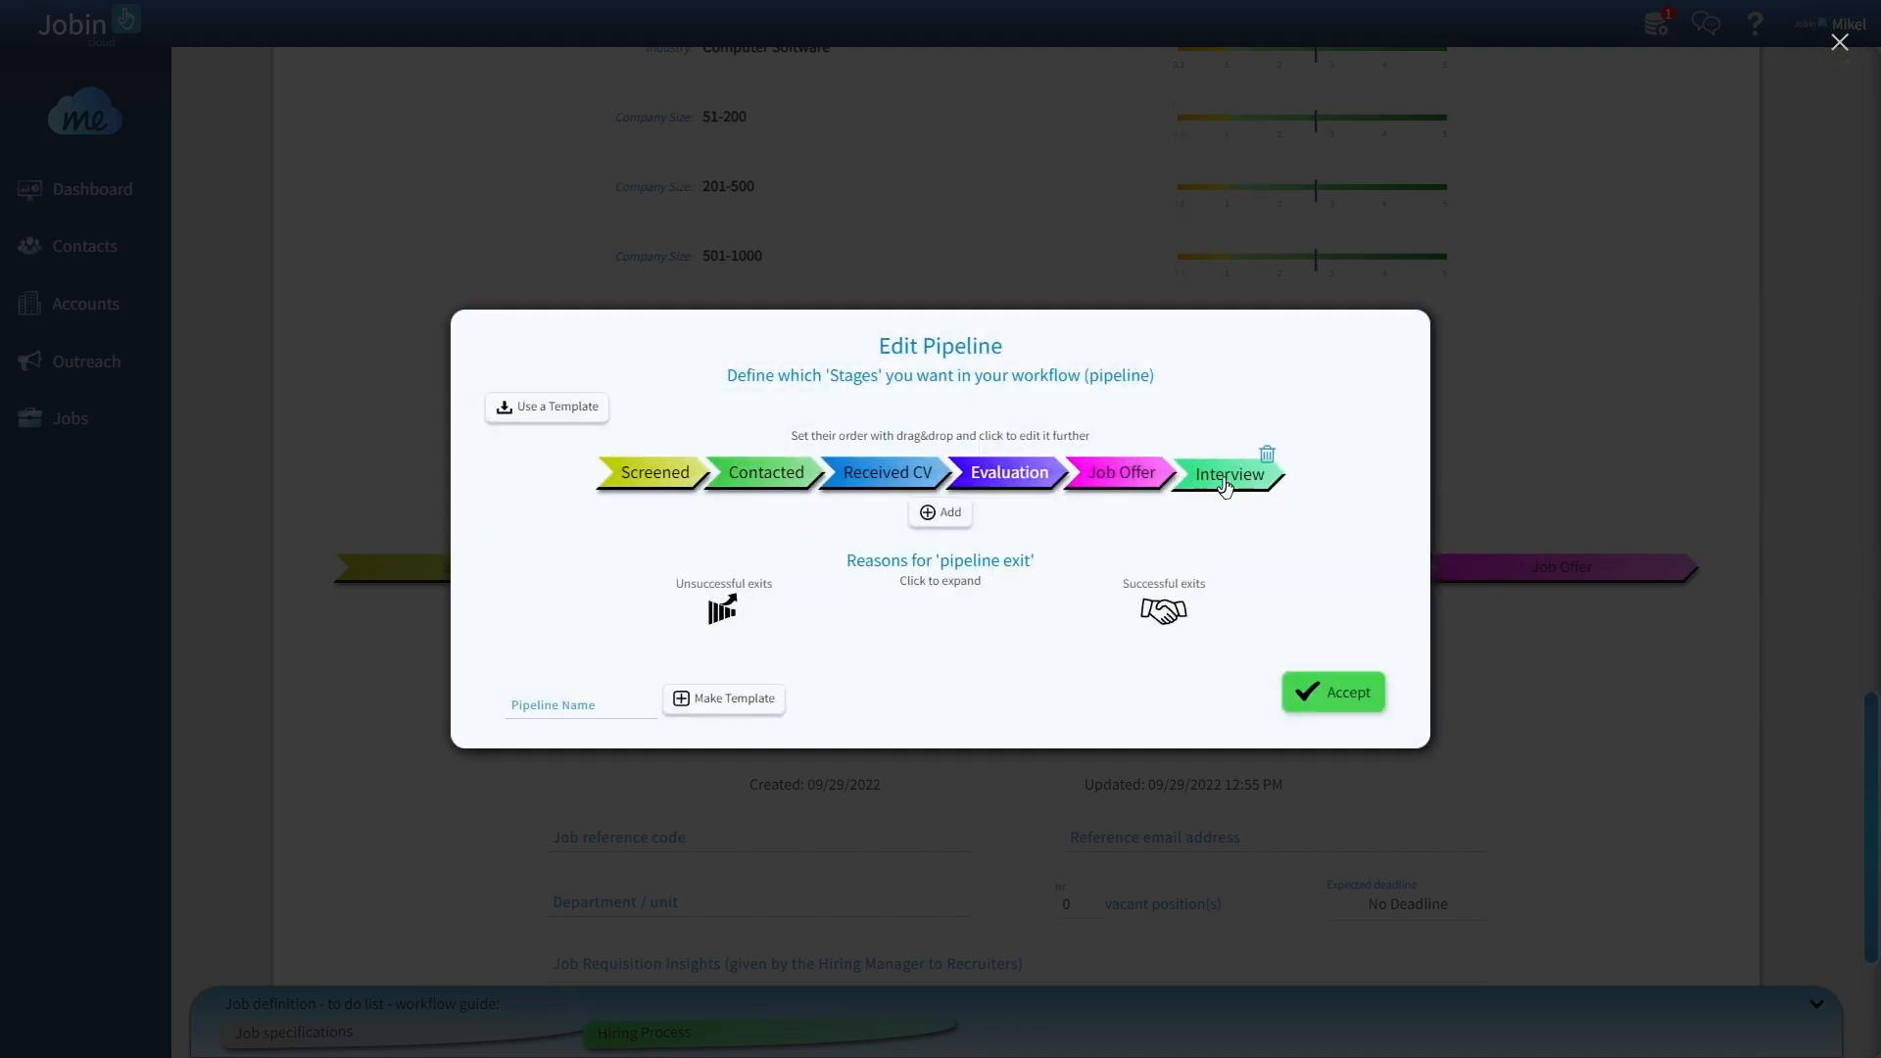
left_click_drag(1224, 487, 1014, 498)
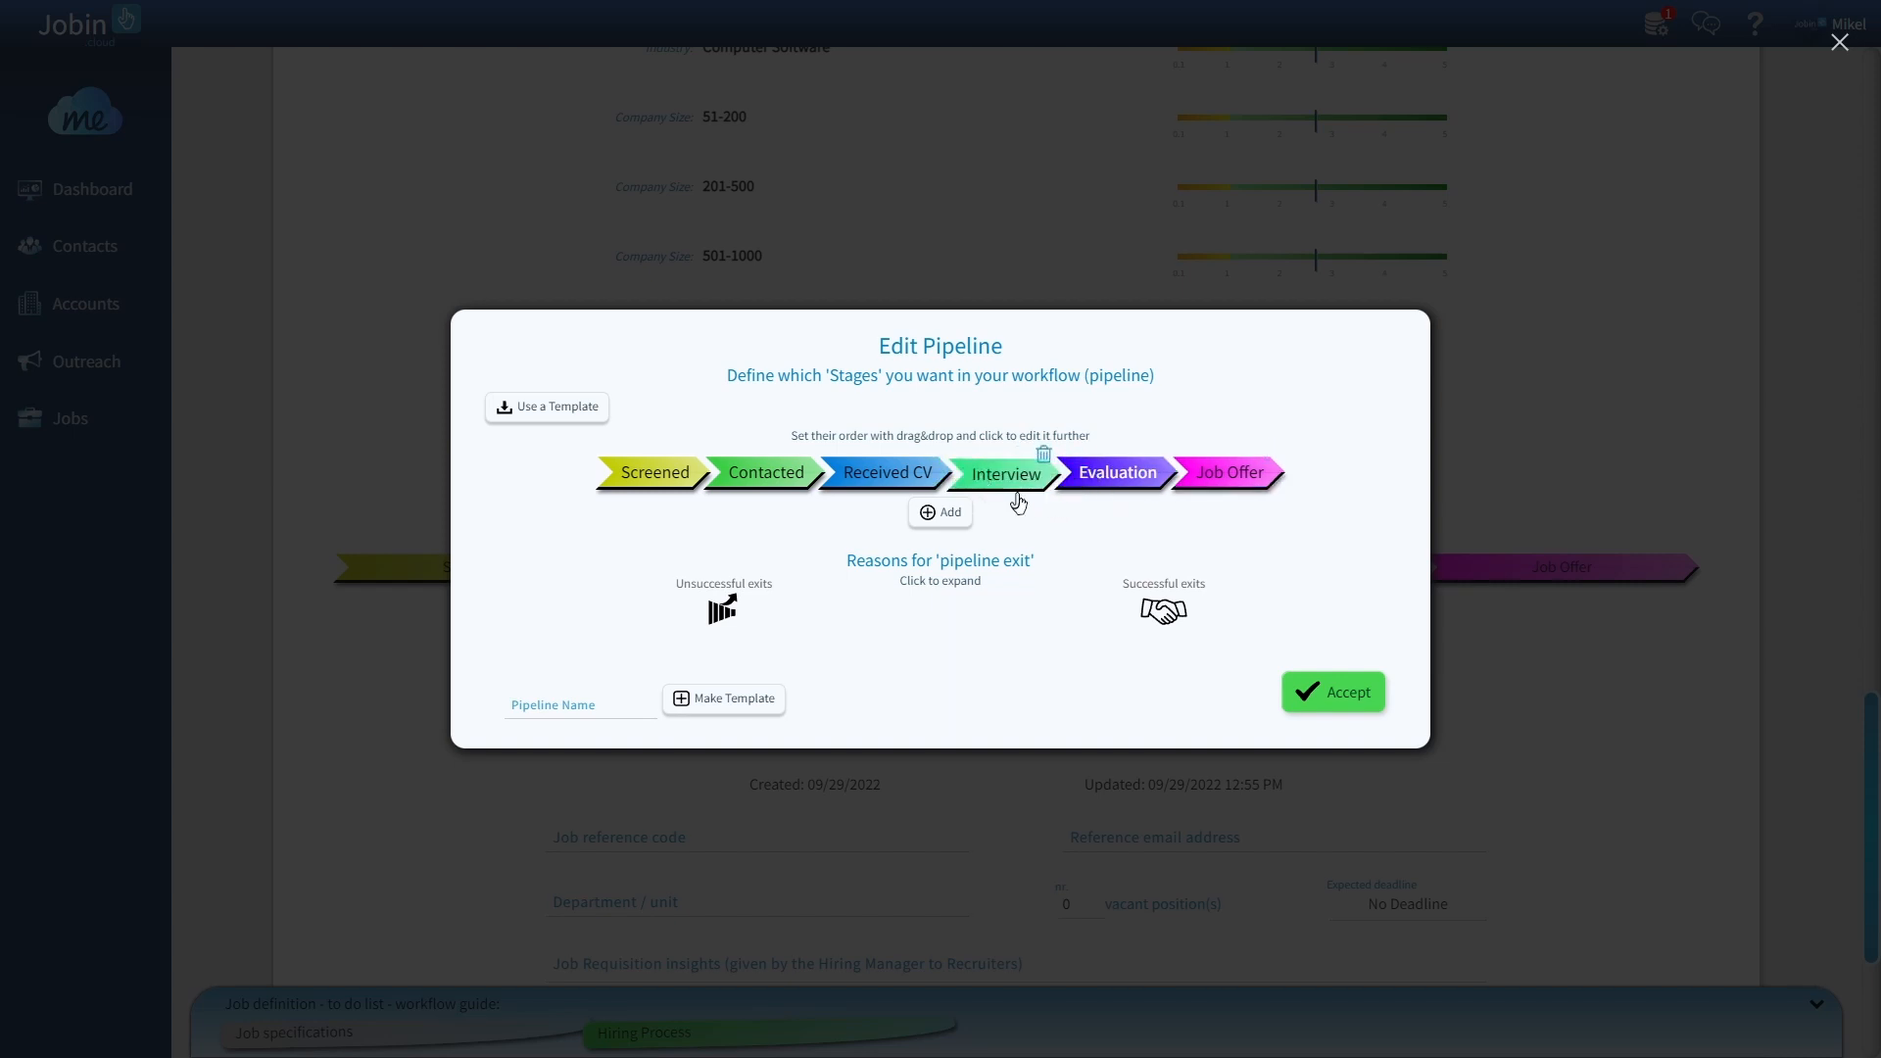
Step: Review the pipeline's unsuccessful and successful exit reasons and the available pipeline templates, keeping the current pipeline
left_click(943, 610)
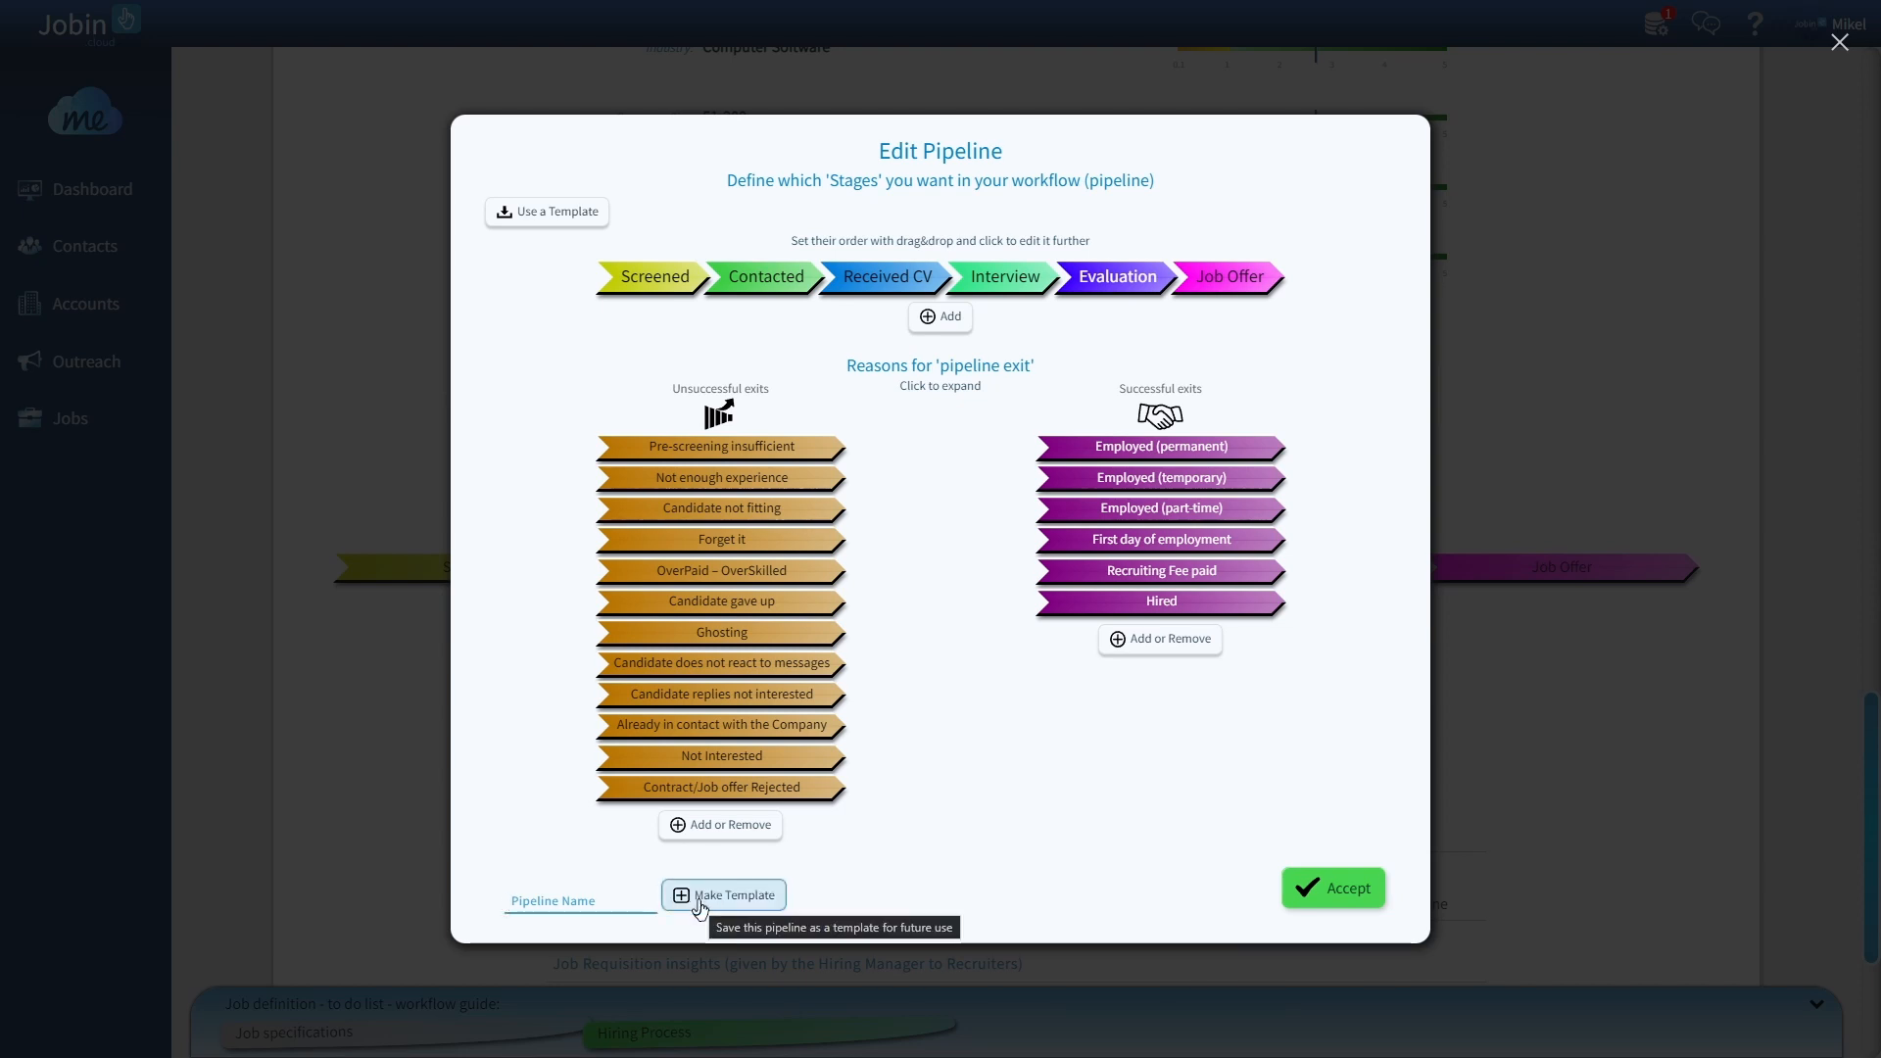
left_click(548, 223)
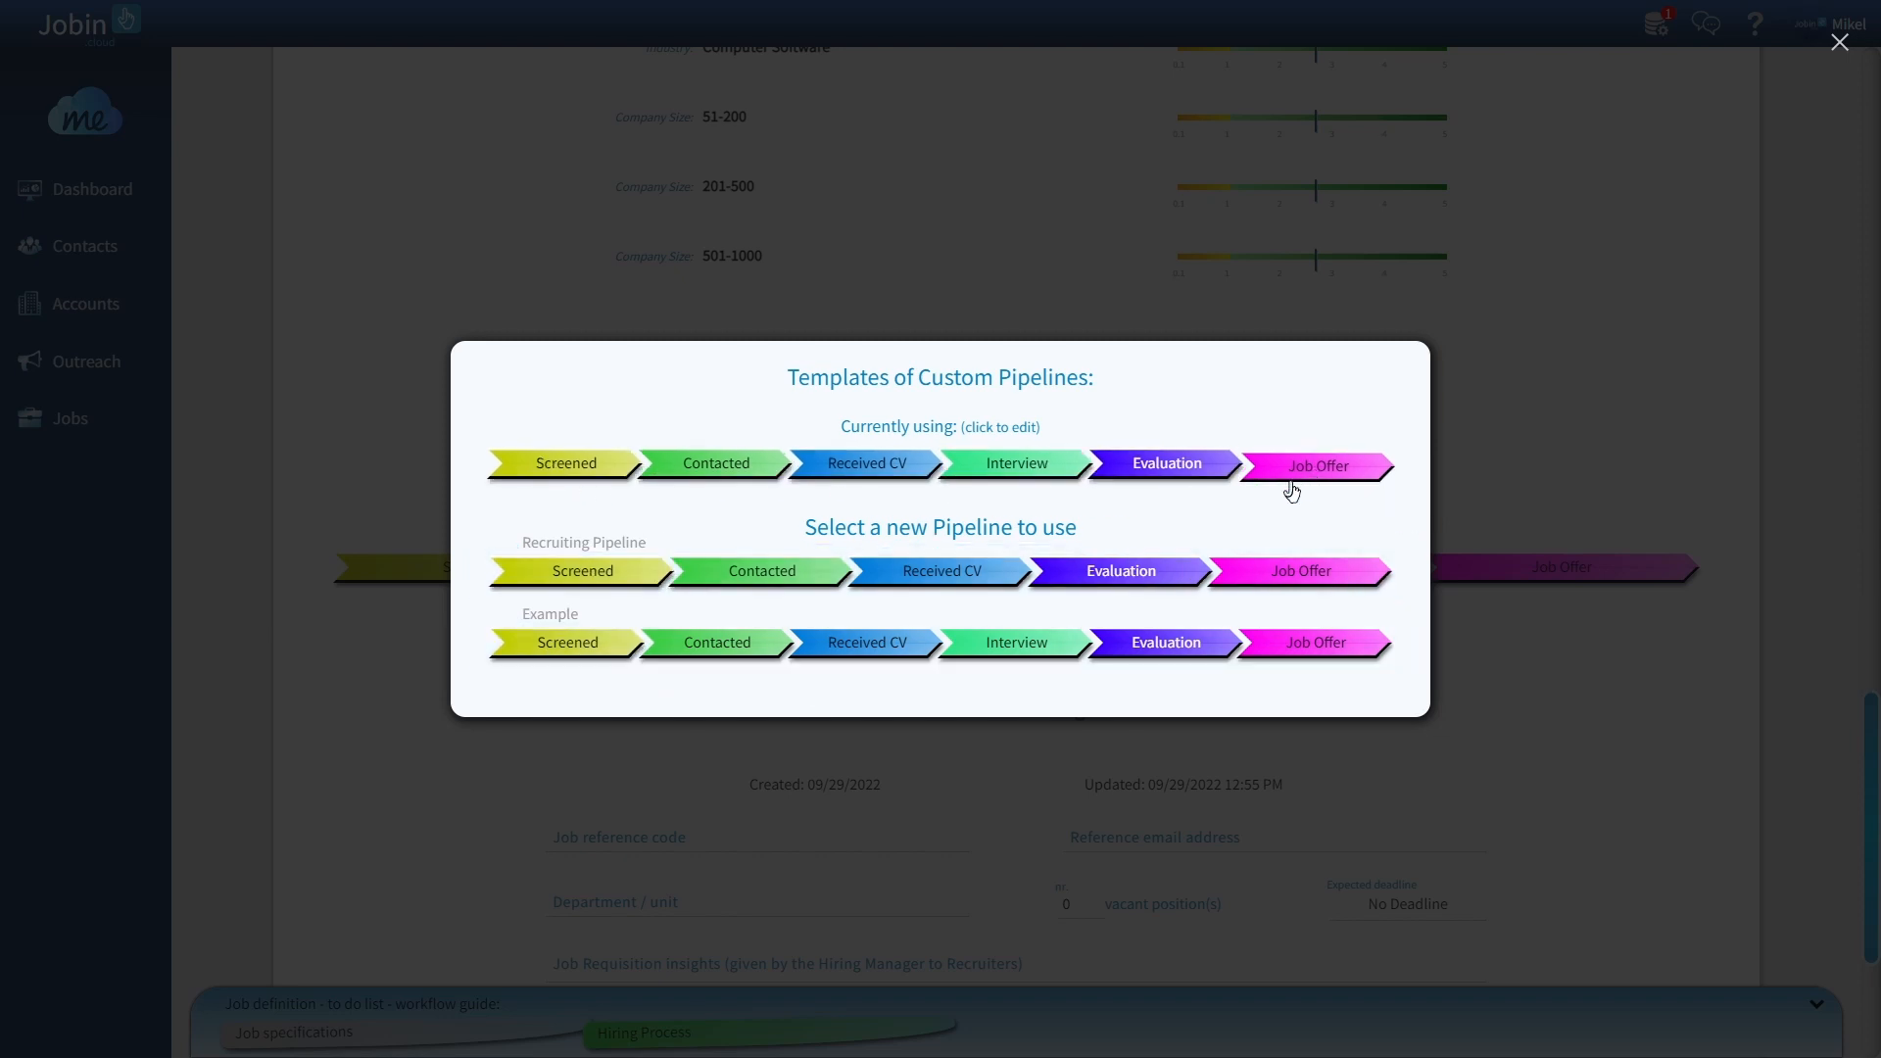
left_click(1181, 749)
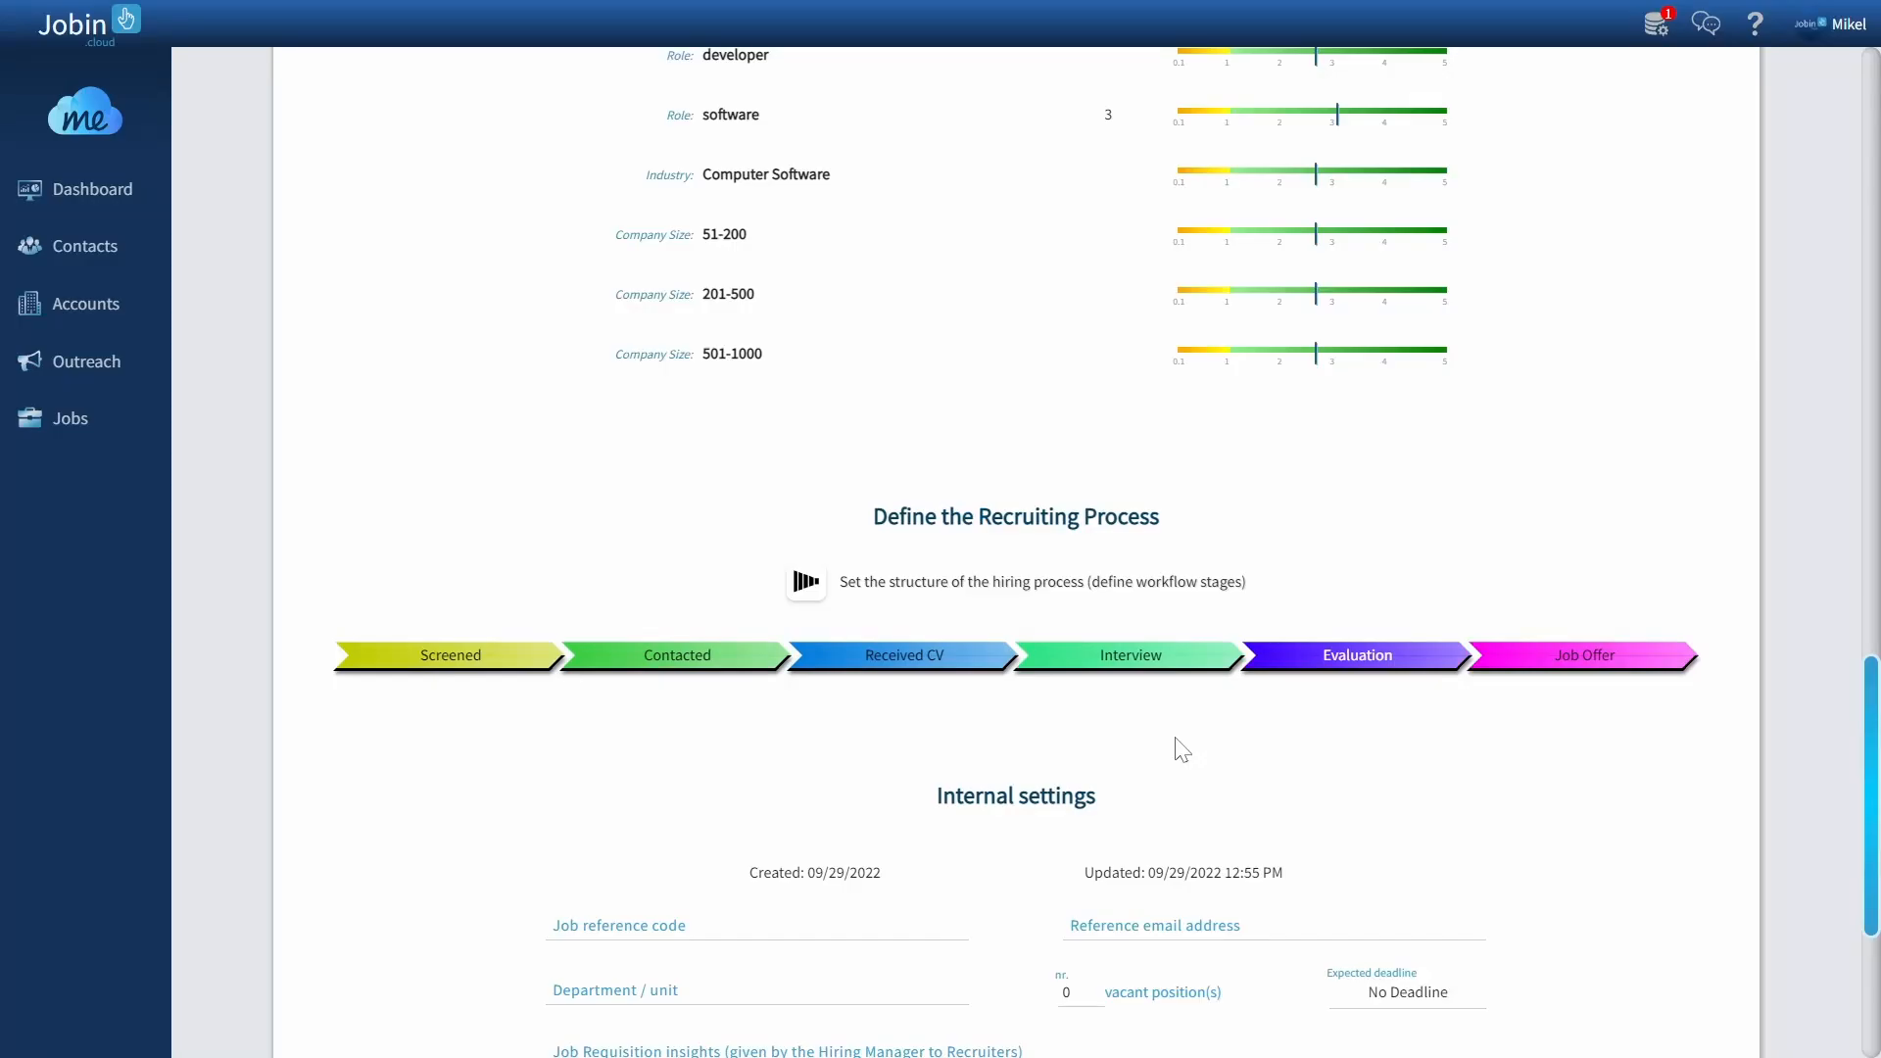
Step: Leave the internal settings blank and the job status Active, and continue to the job's hiring process page
scroll(1181, 749, "down", 4)
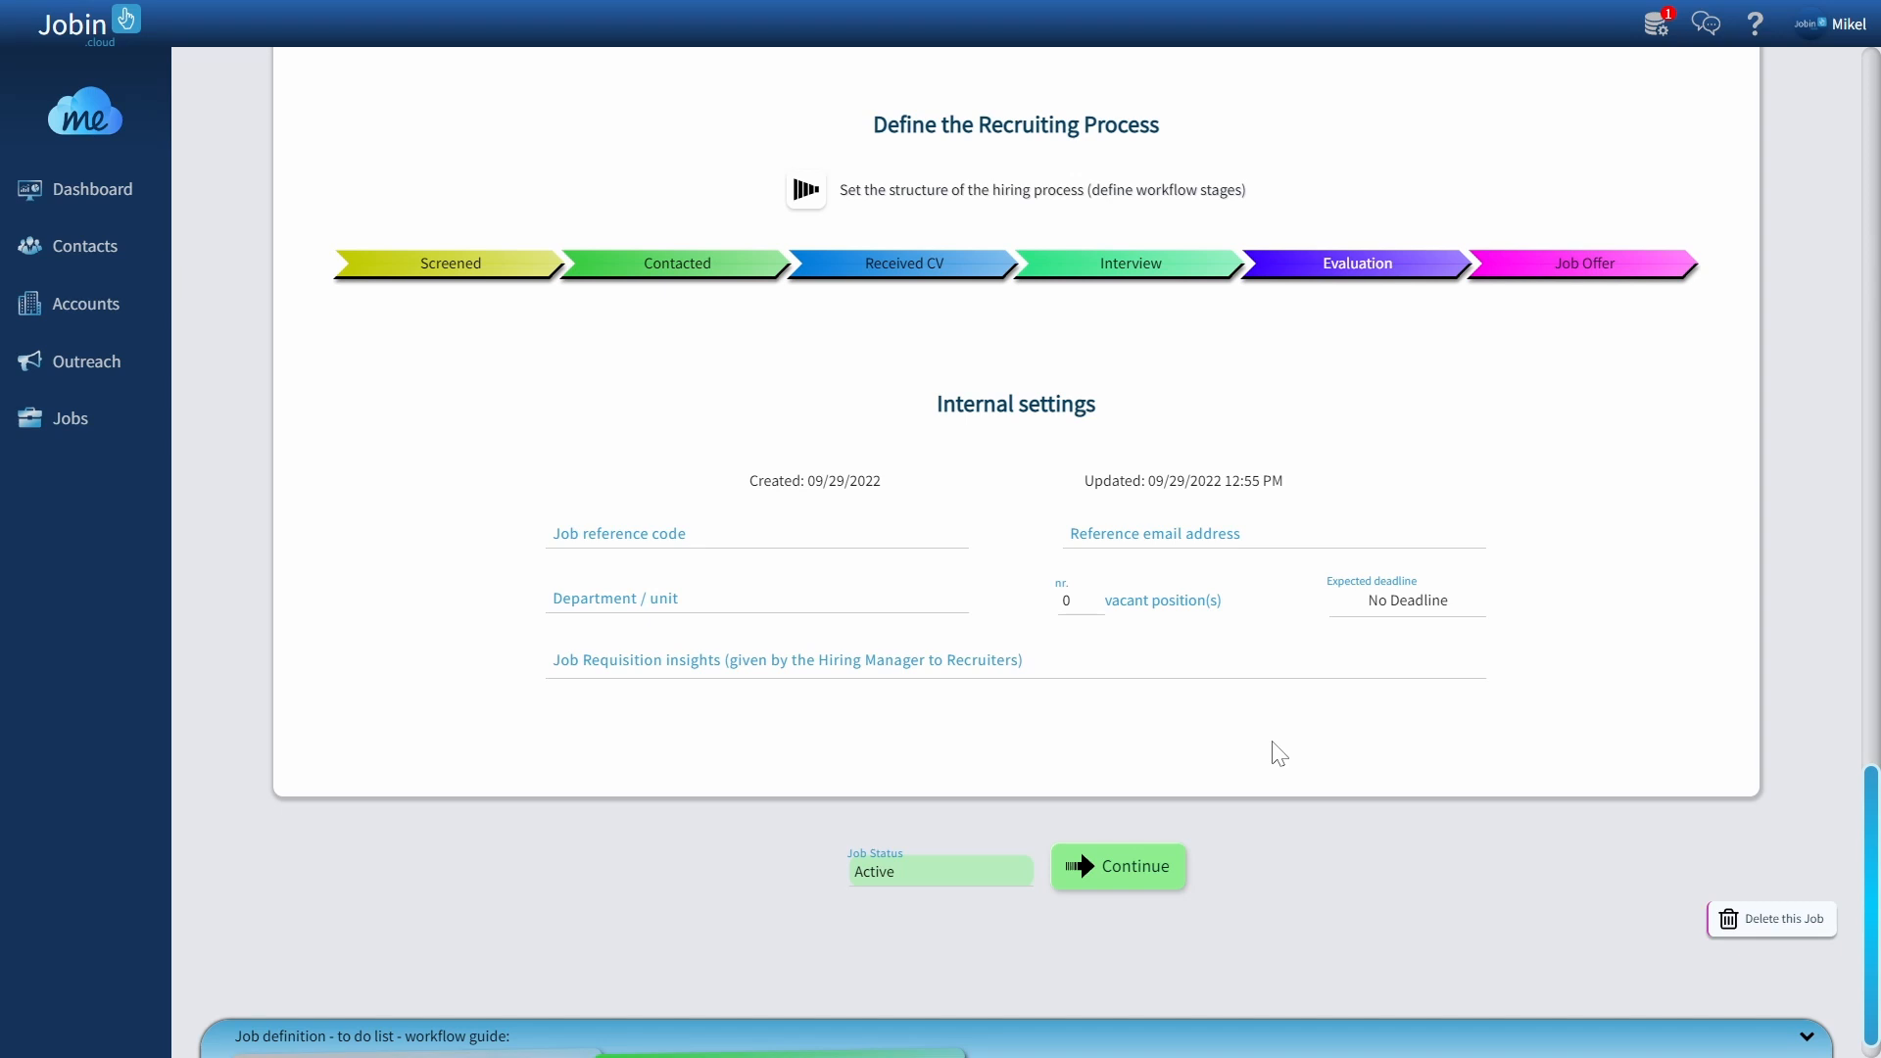
left_click(1120, 875)
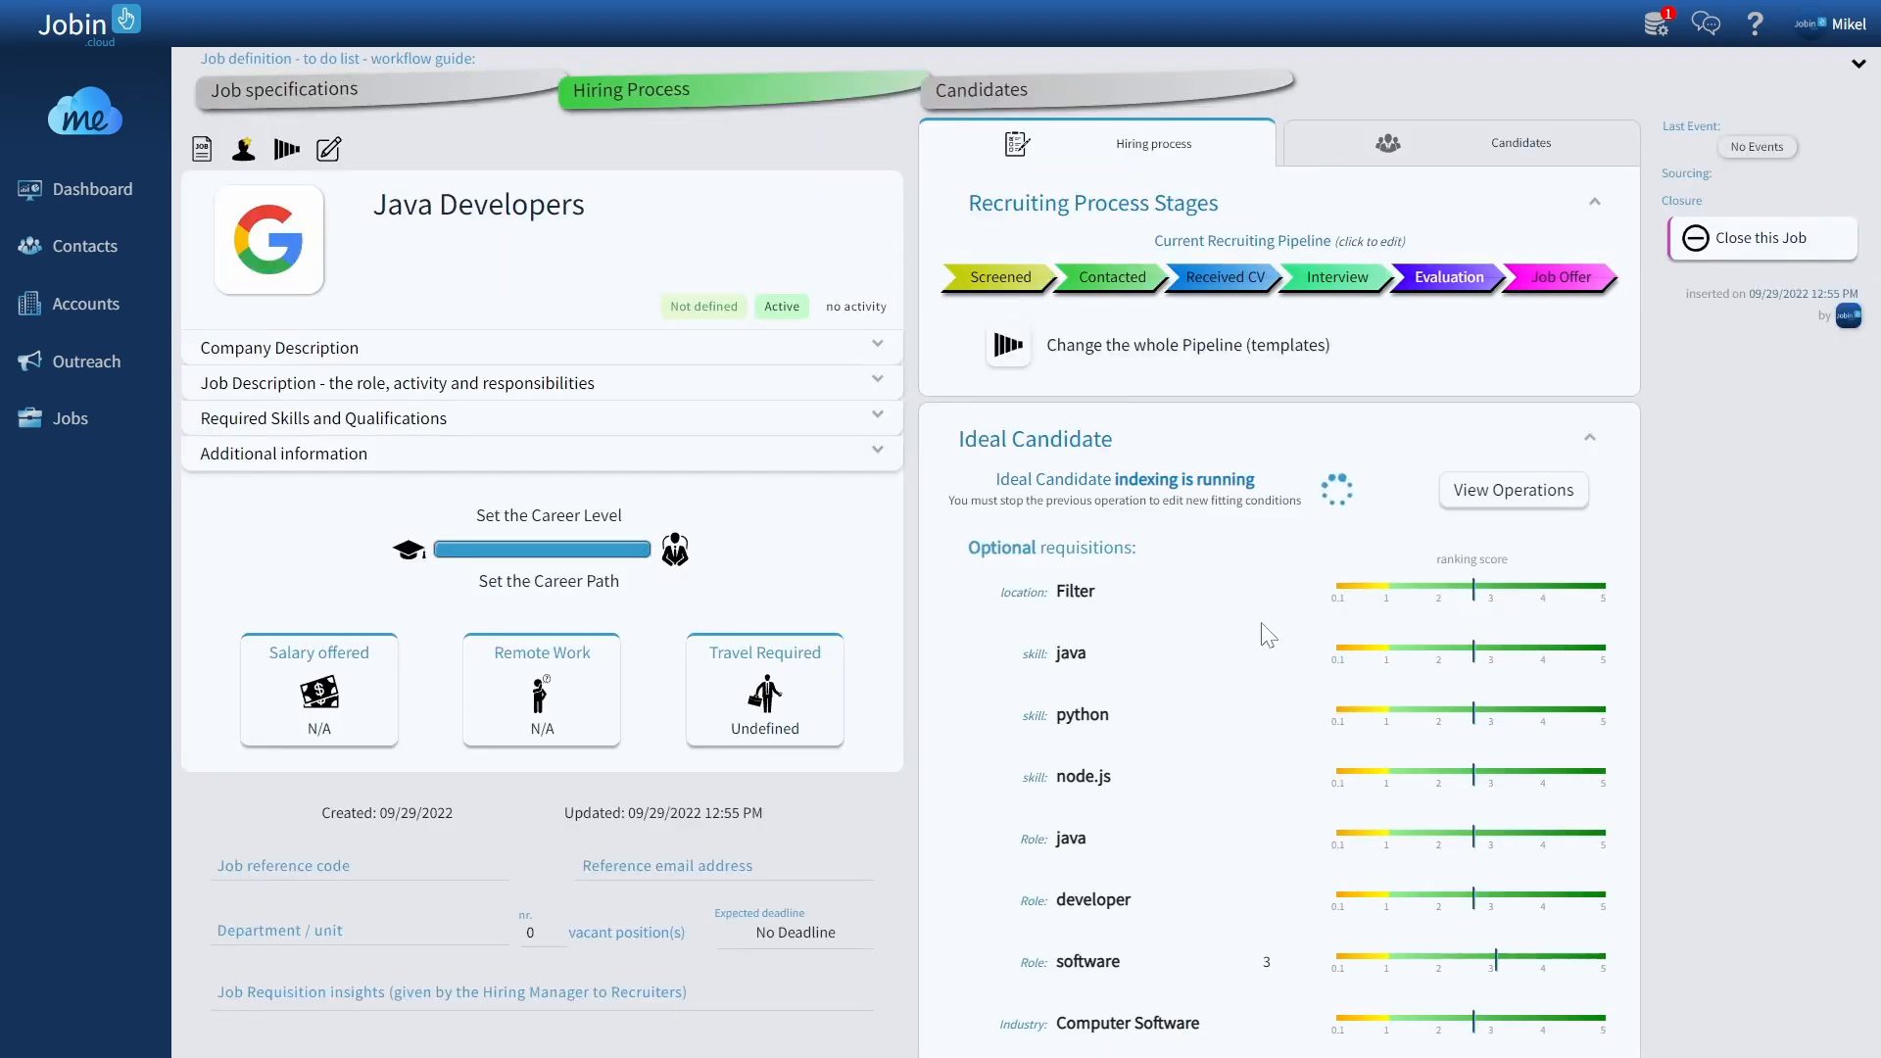
Step: Review the job's additional information, required skills, job description and ideal candidate requisitions, and view its candidates by pipeline stage
left_click(851, 461)
left_click(843, 427)
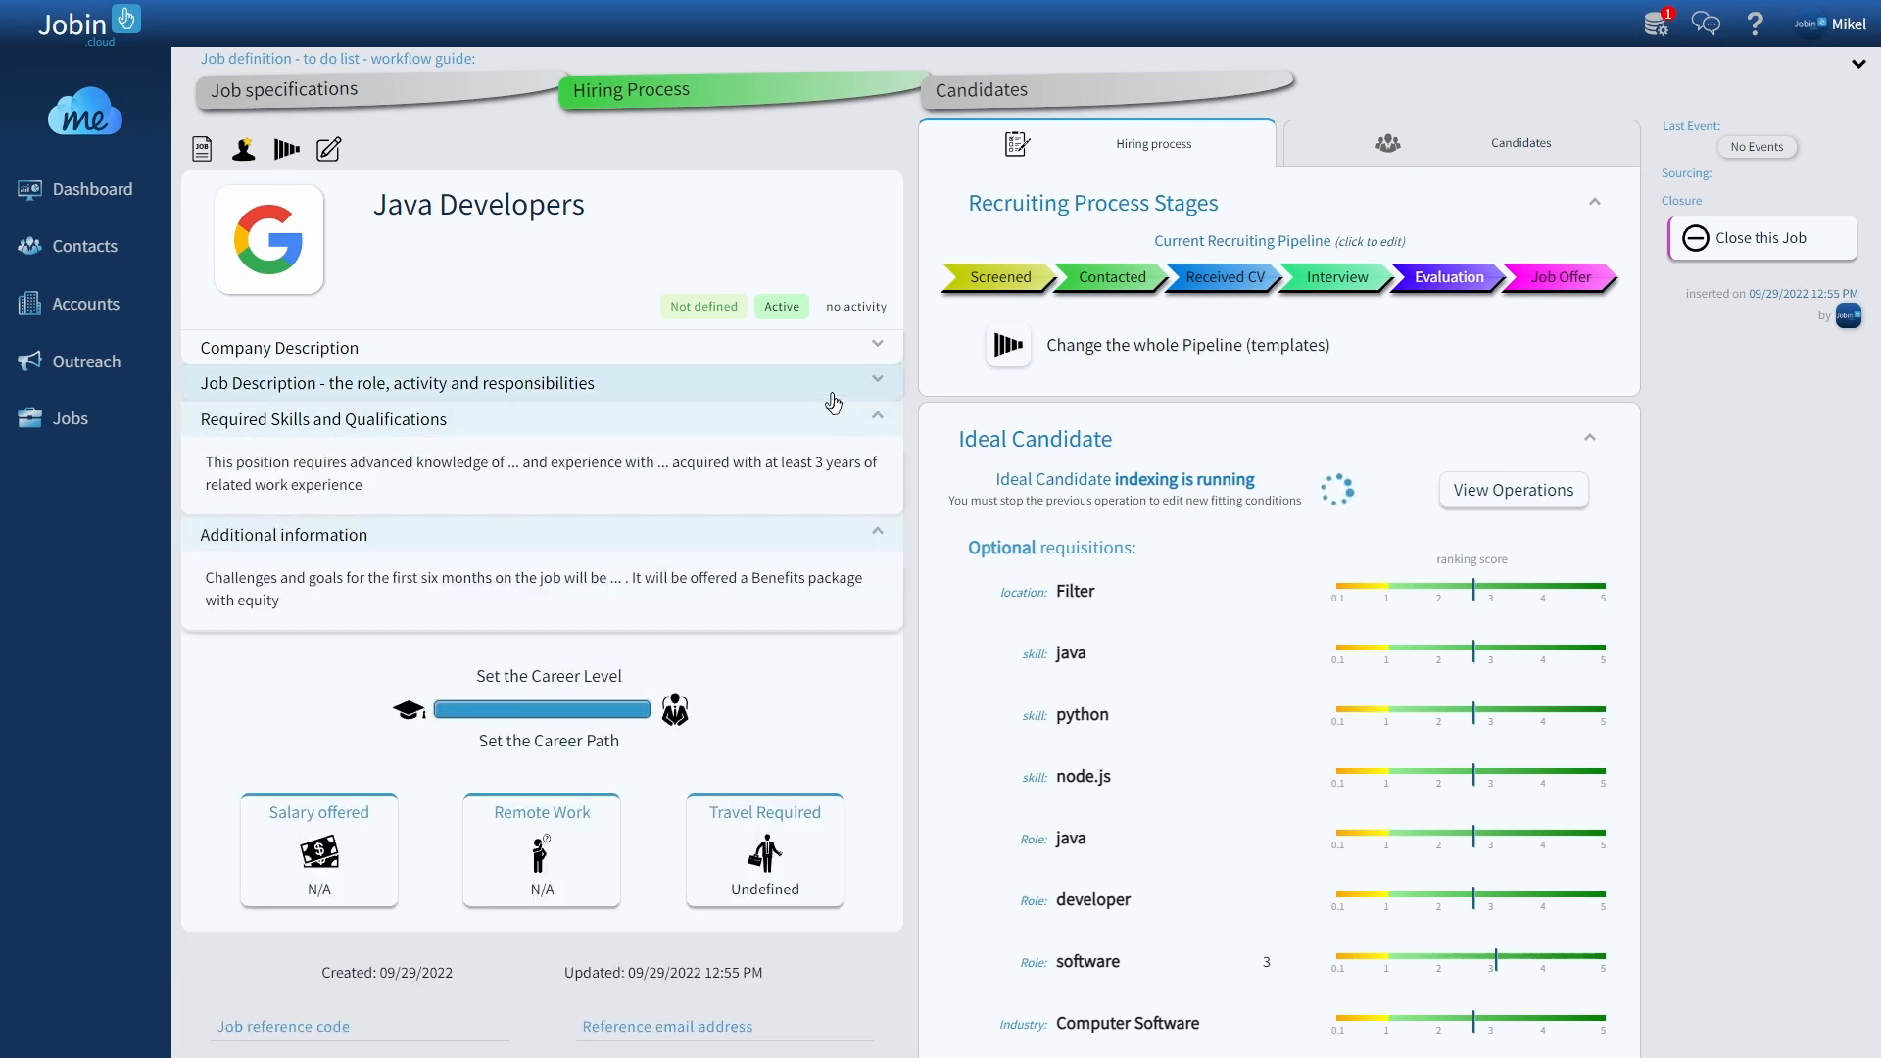
left_click(833, 403)
scroll(760, 490, "down", 1)
scroll(760, 490, "down", 2)
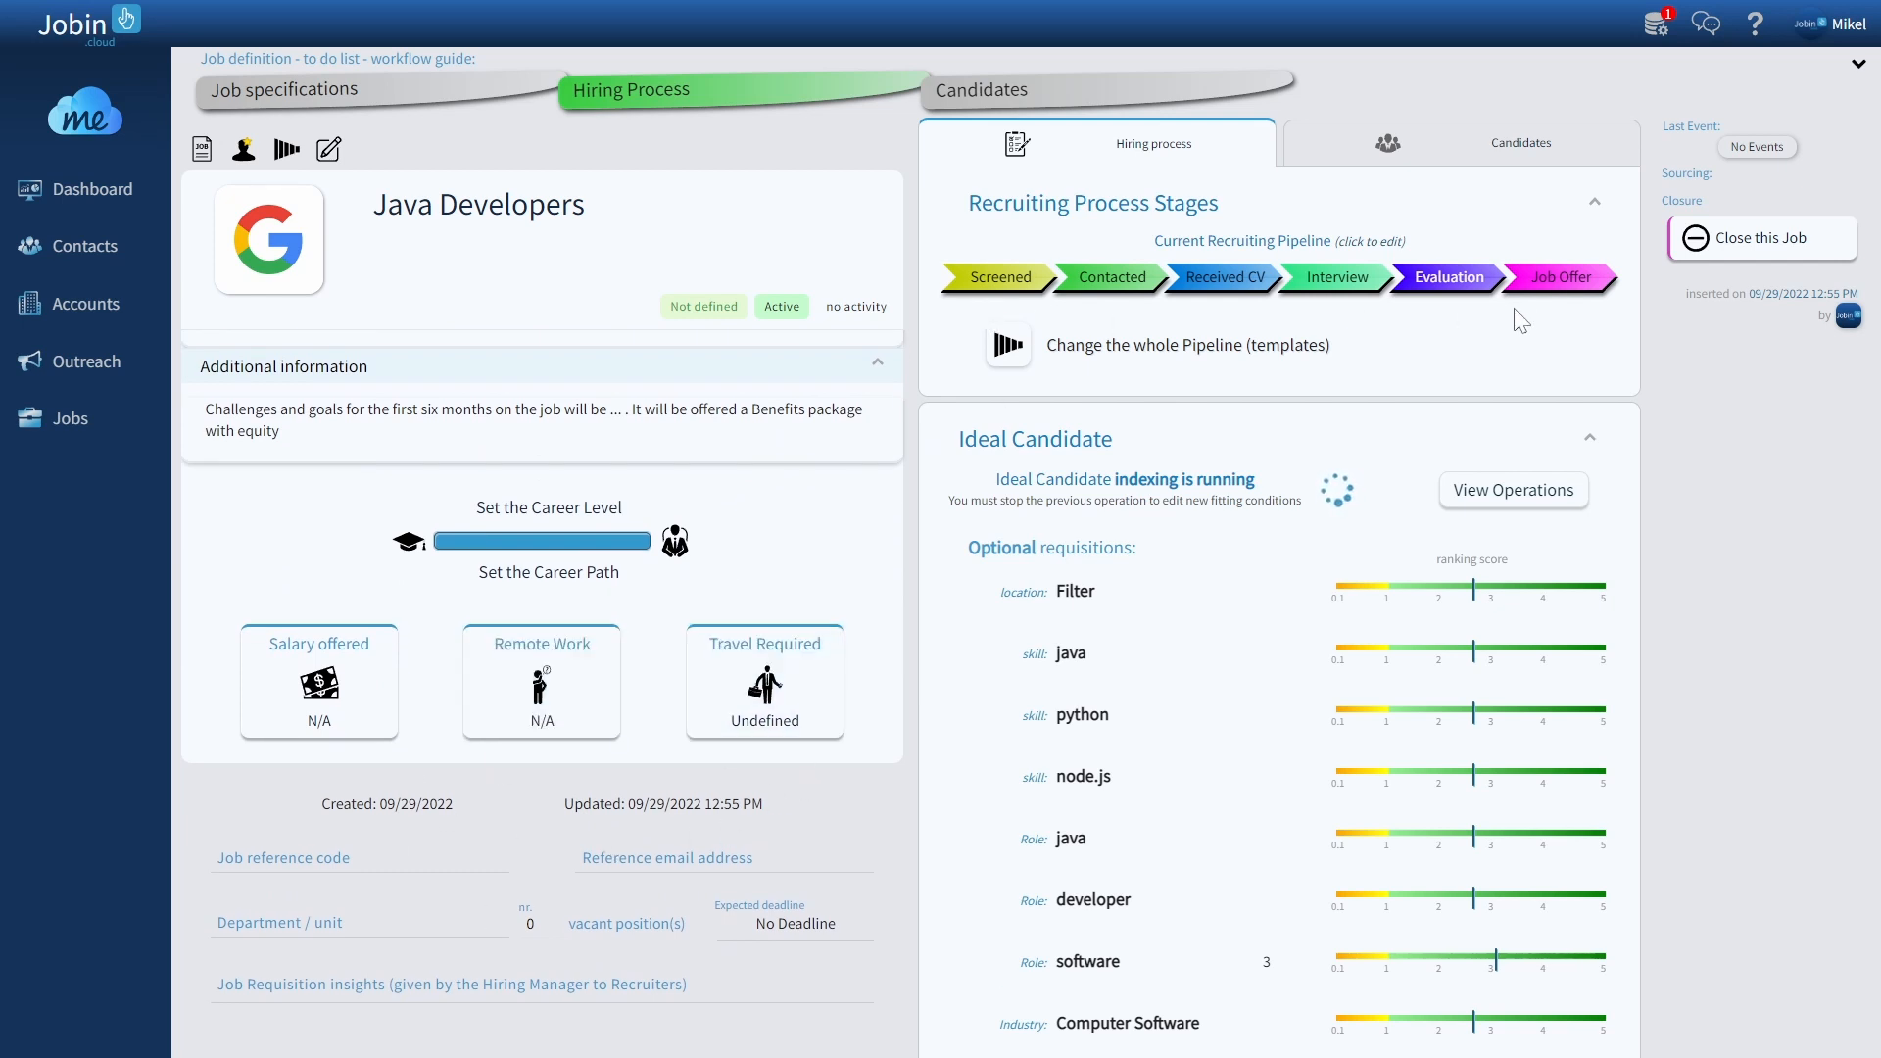
scroll(1166, 625, "down", 2)
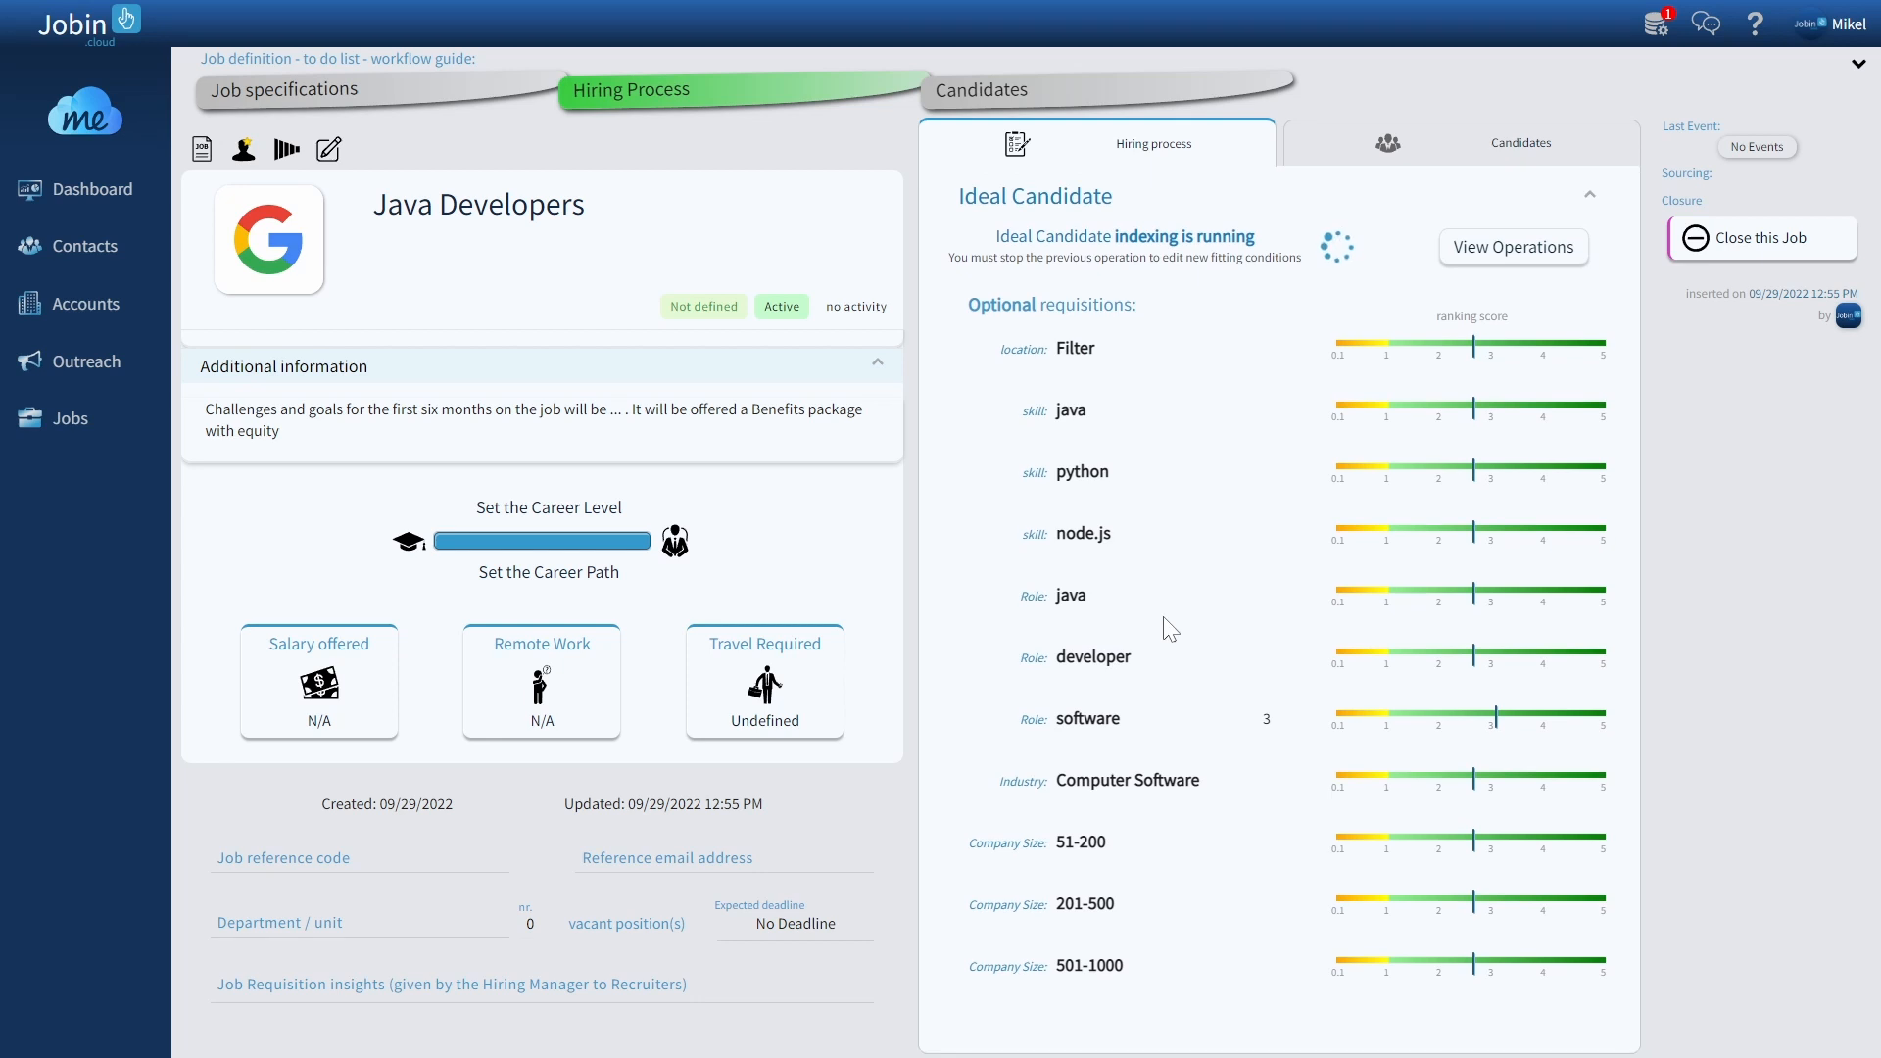
left_click(1439, 158)
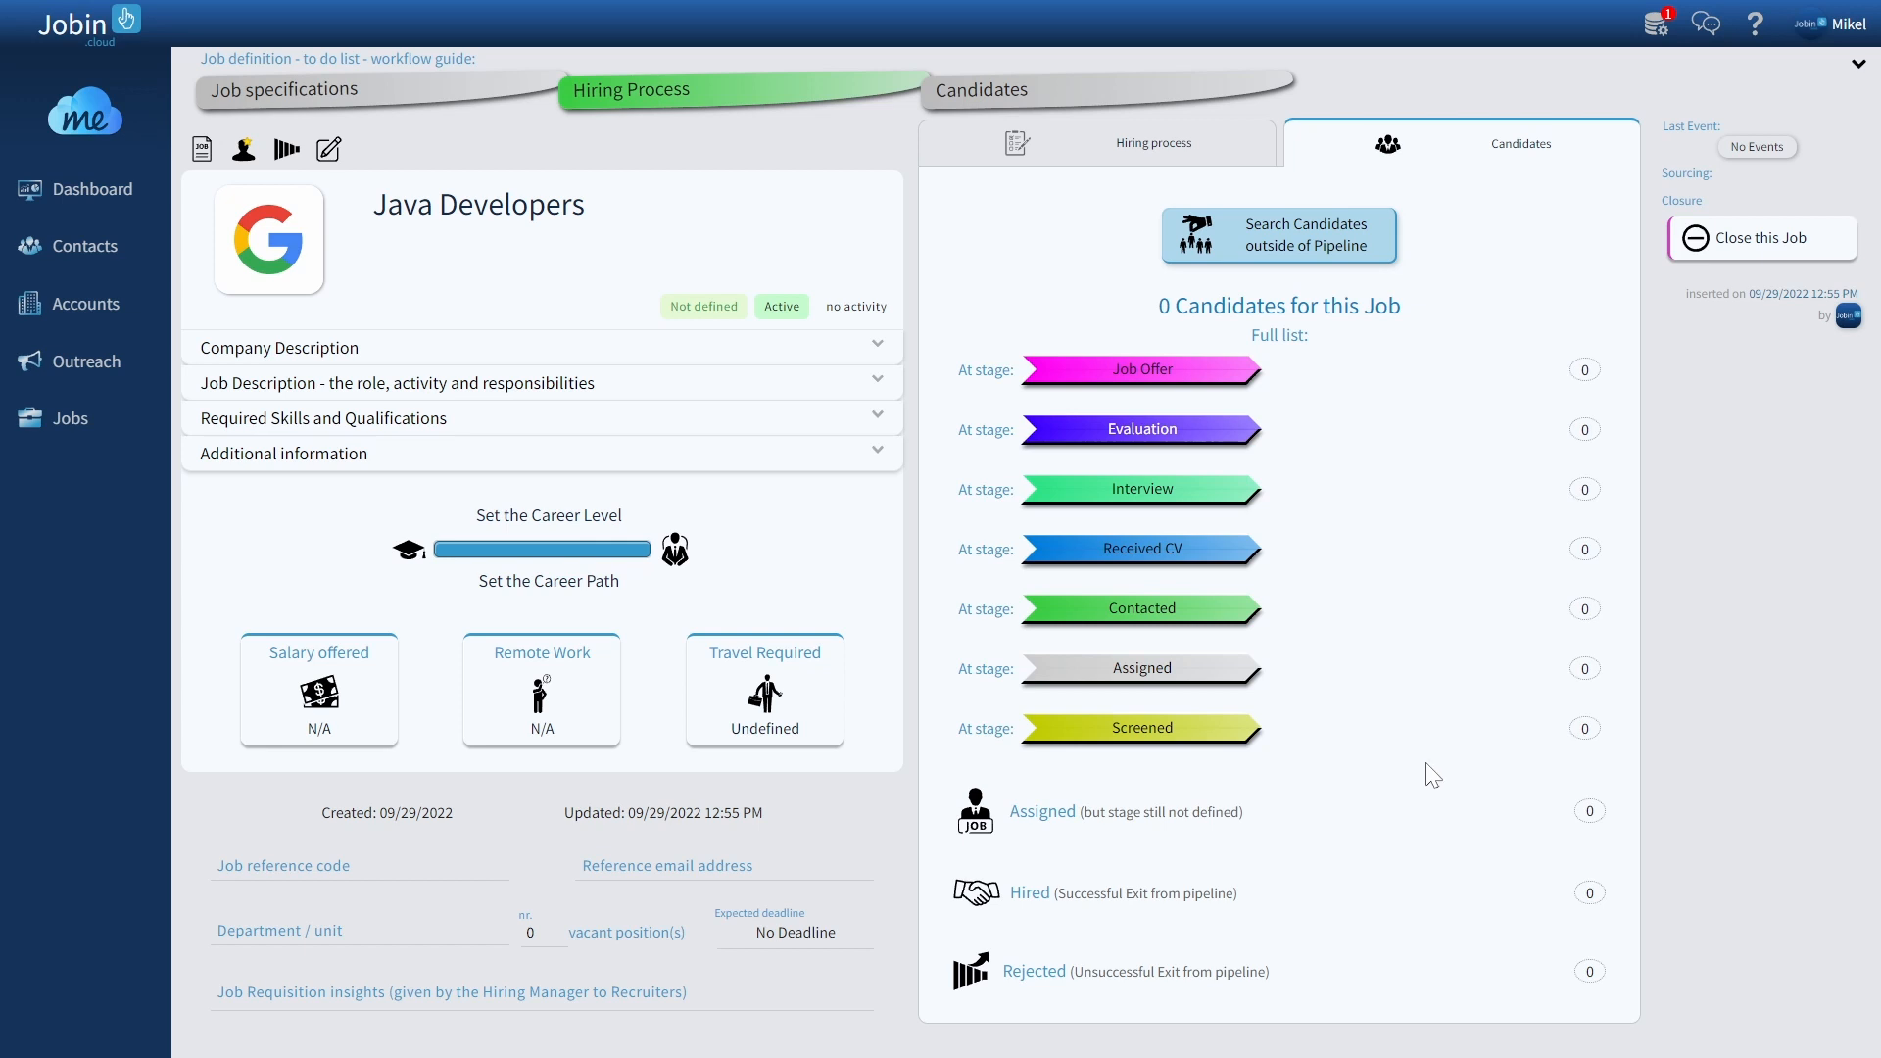
Step: Go to the jobs list and show the contacts at the Screened stage of the Java Developers job
left_click(15, 431)
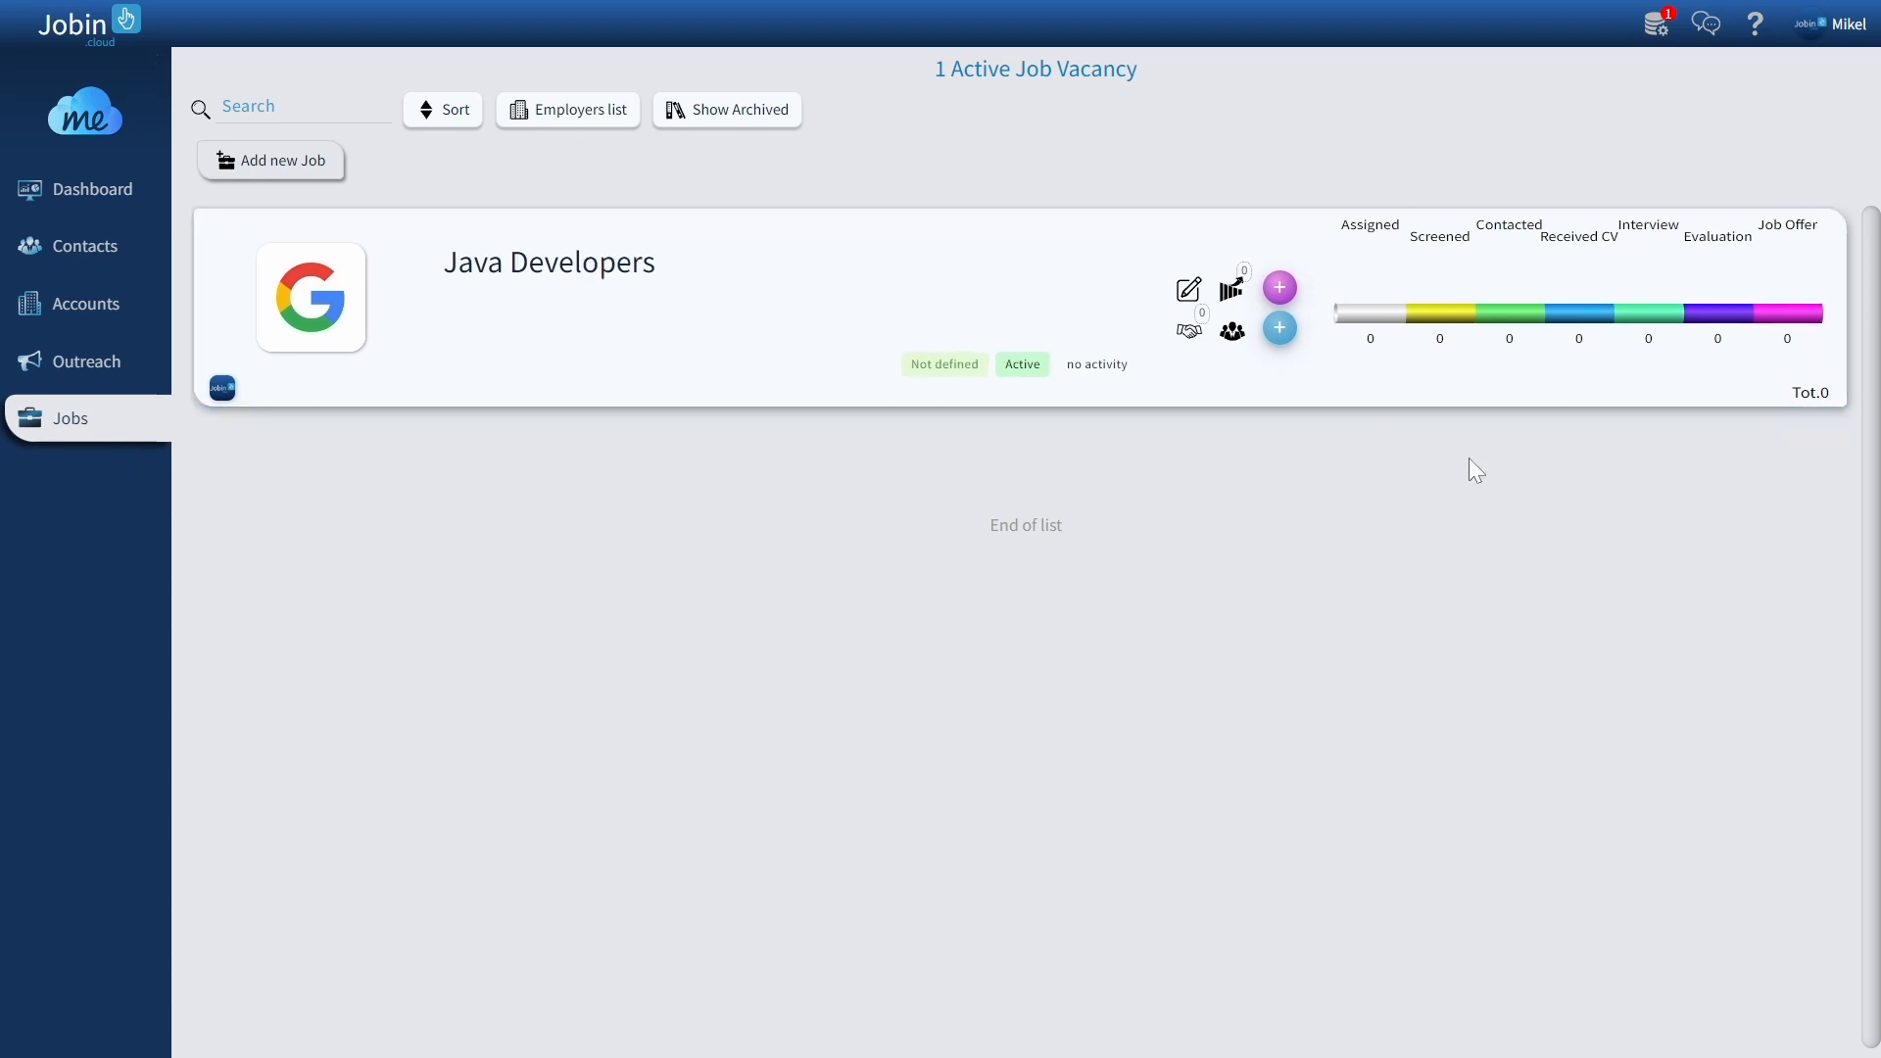
mouse_move(1383, 323)
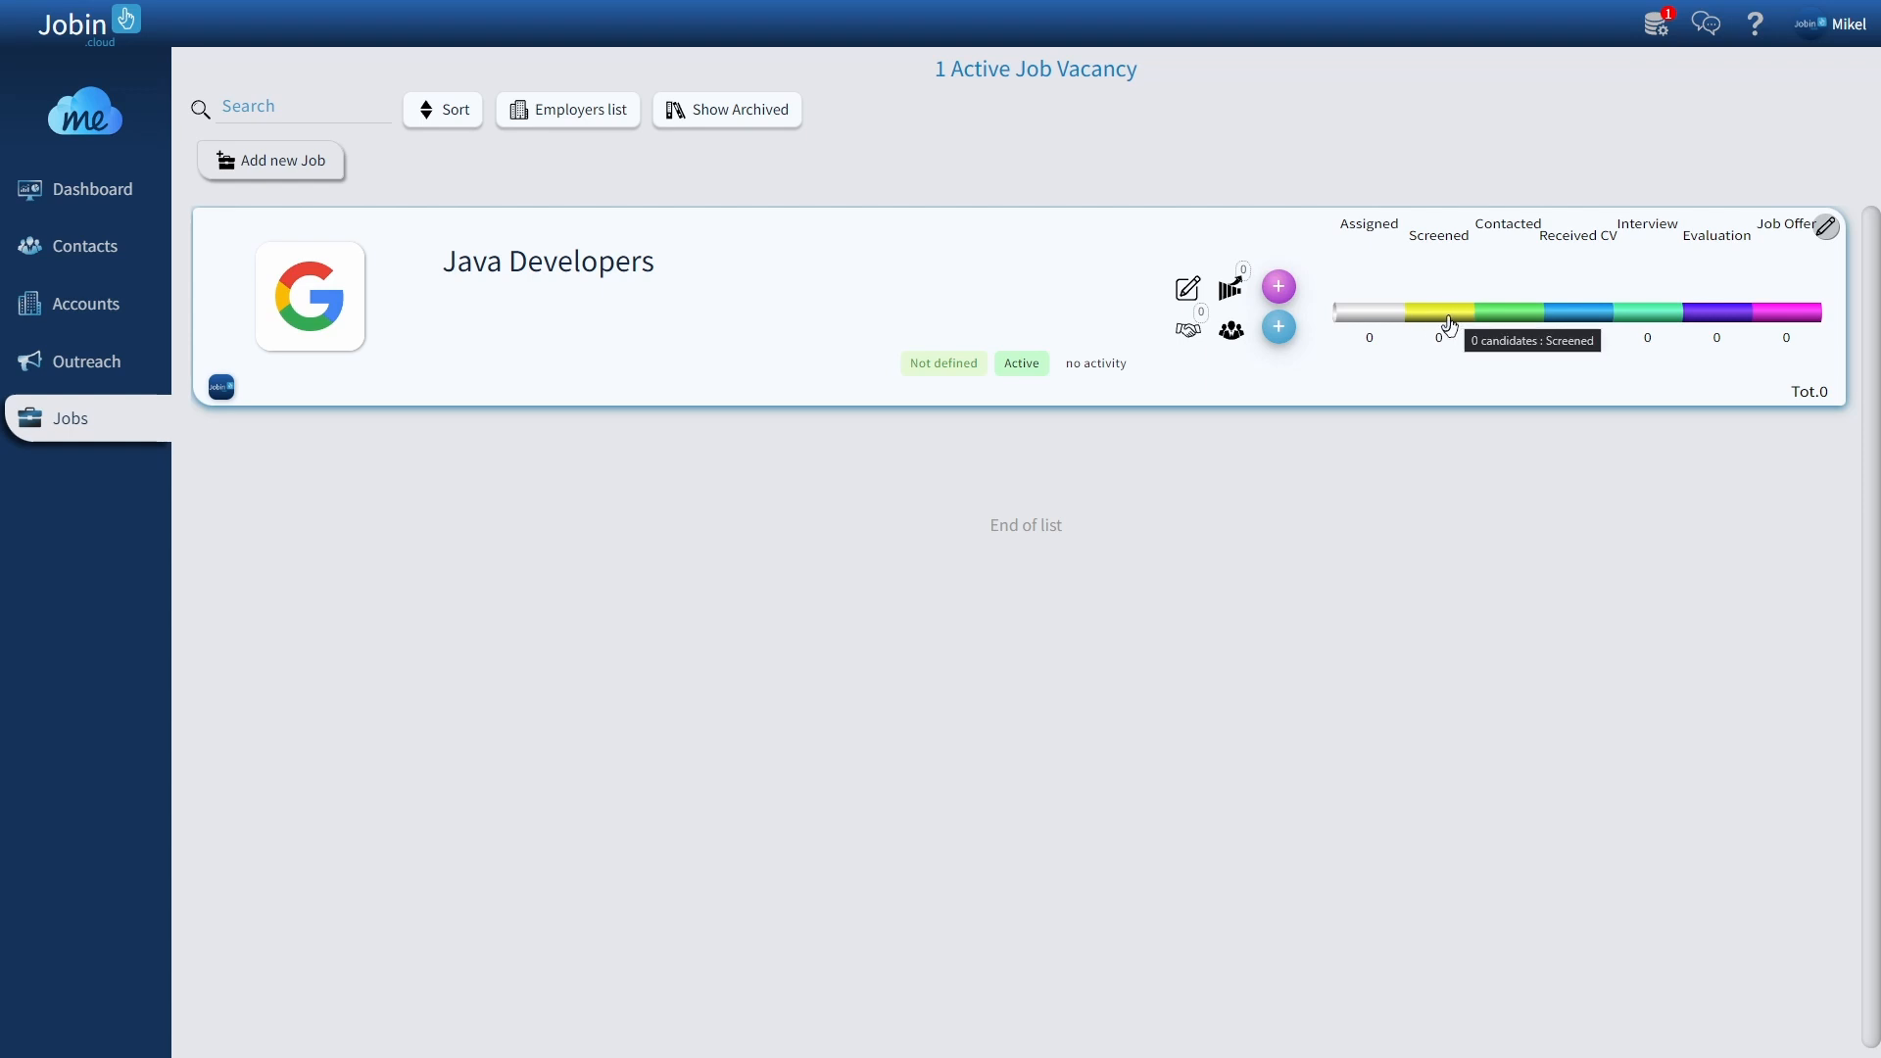
left_click(1447, 324)
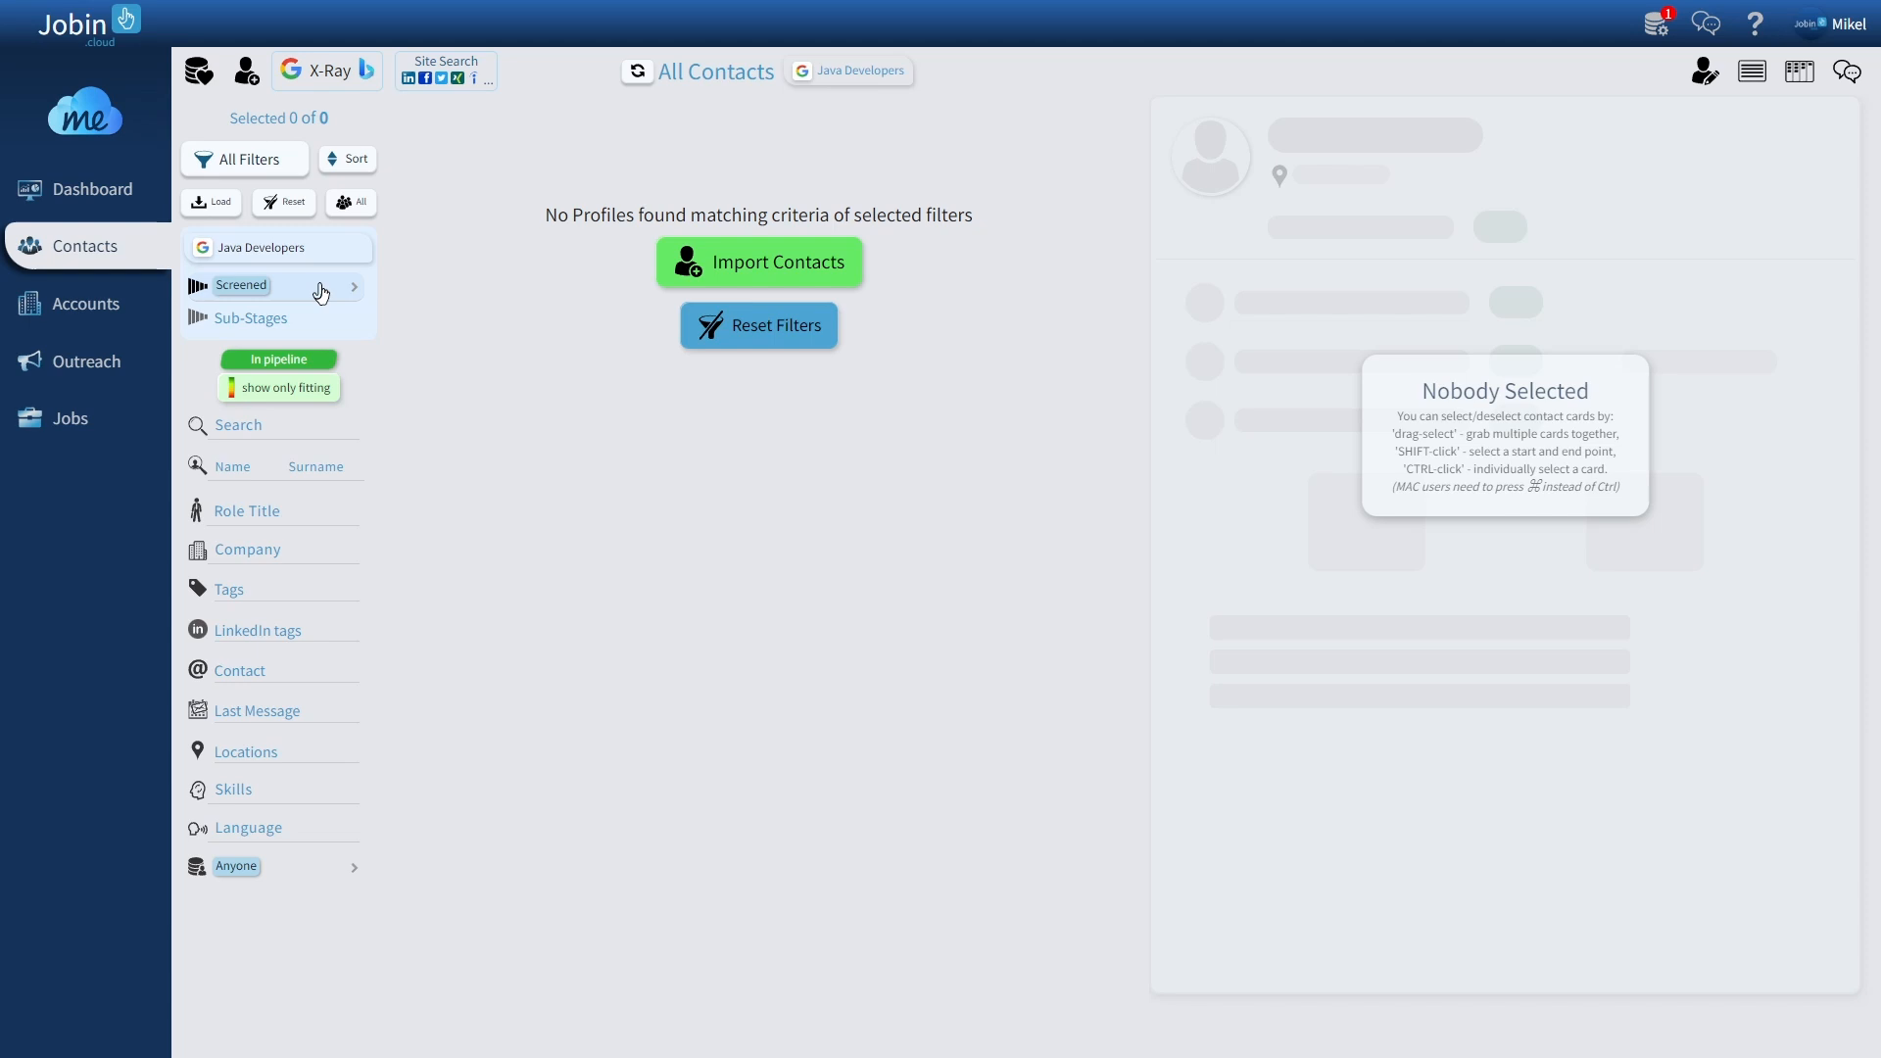
Step: Return to the jobs list, reopen the Java Developers job and bring up its closing option
left_click(76, 438)
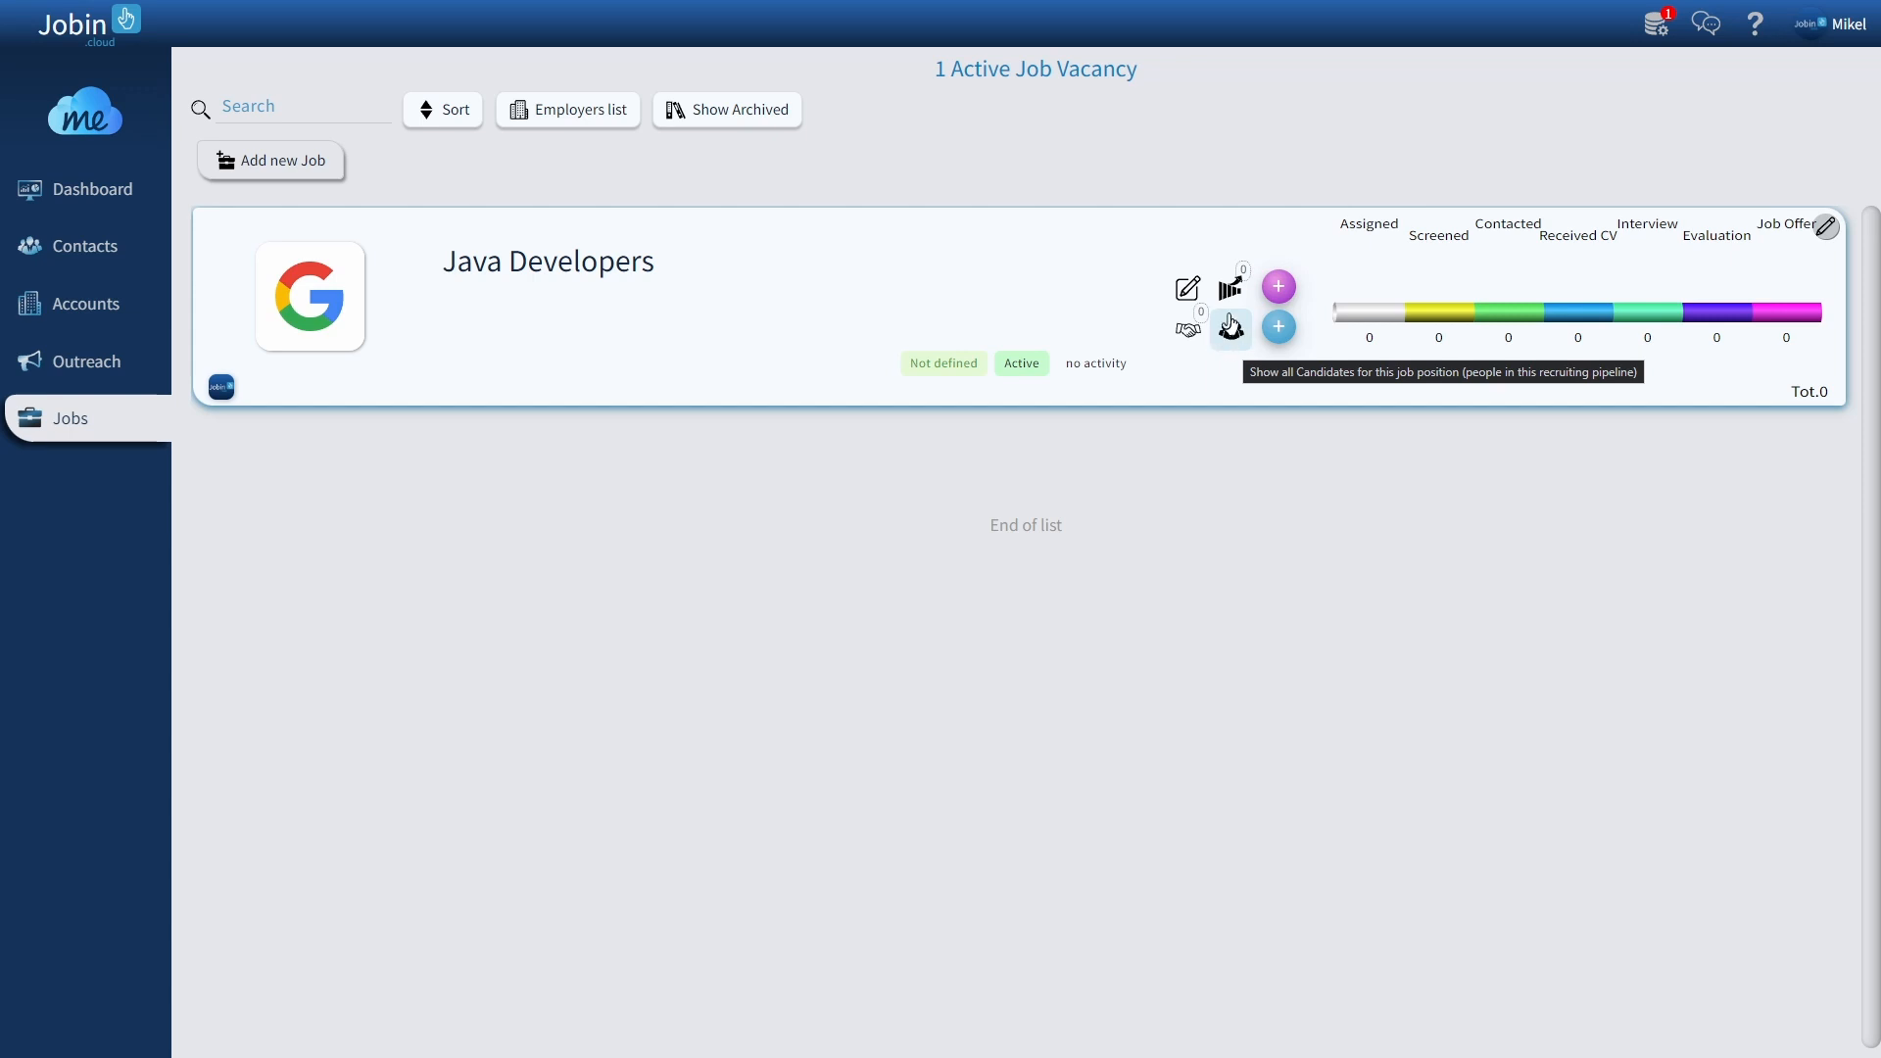
left_click(1181, 299)
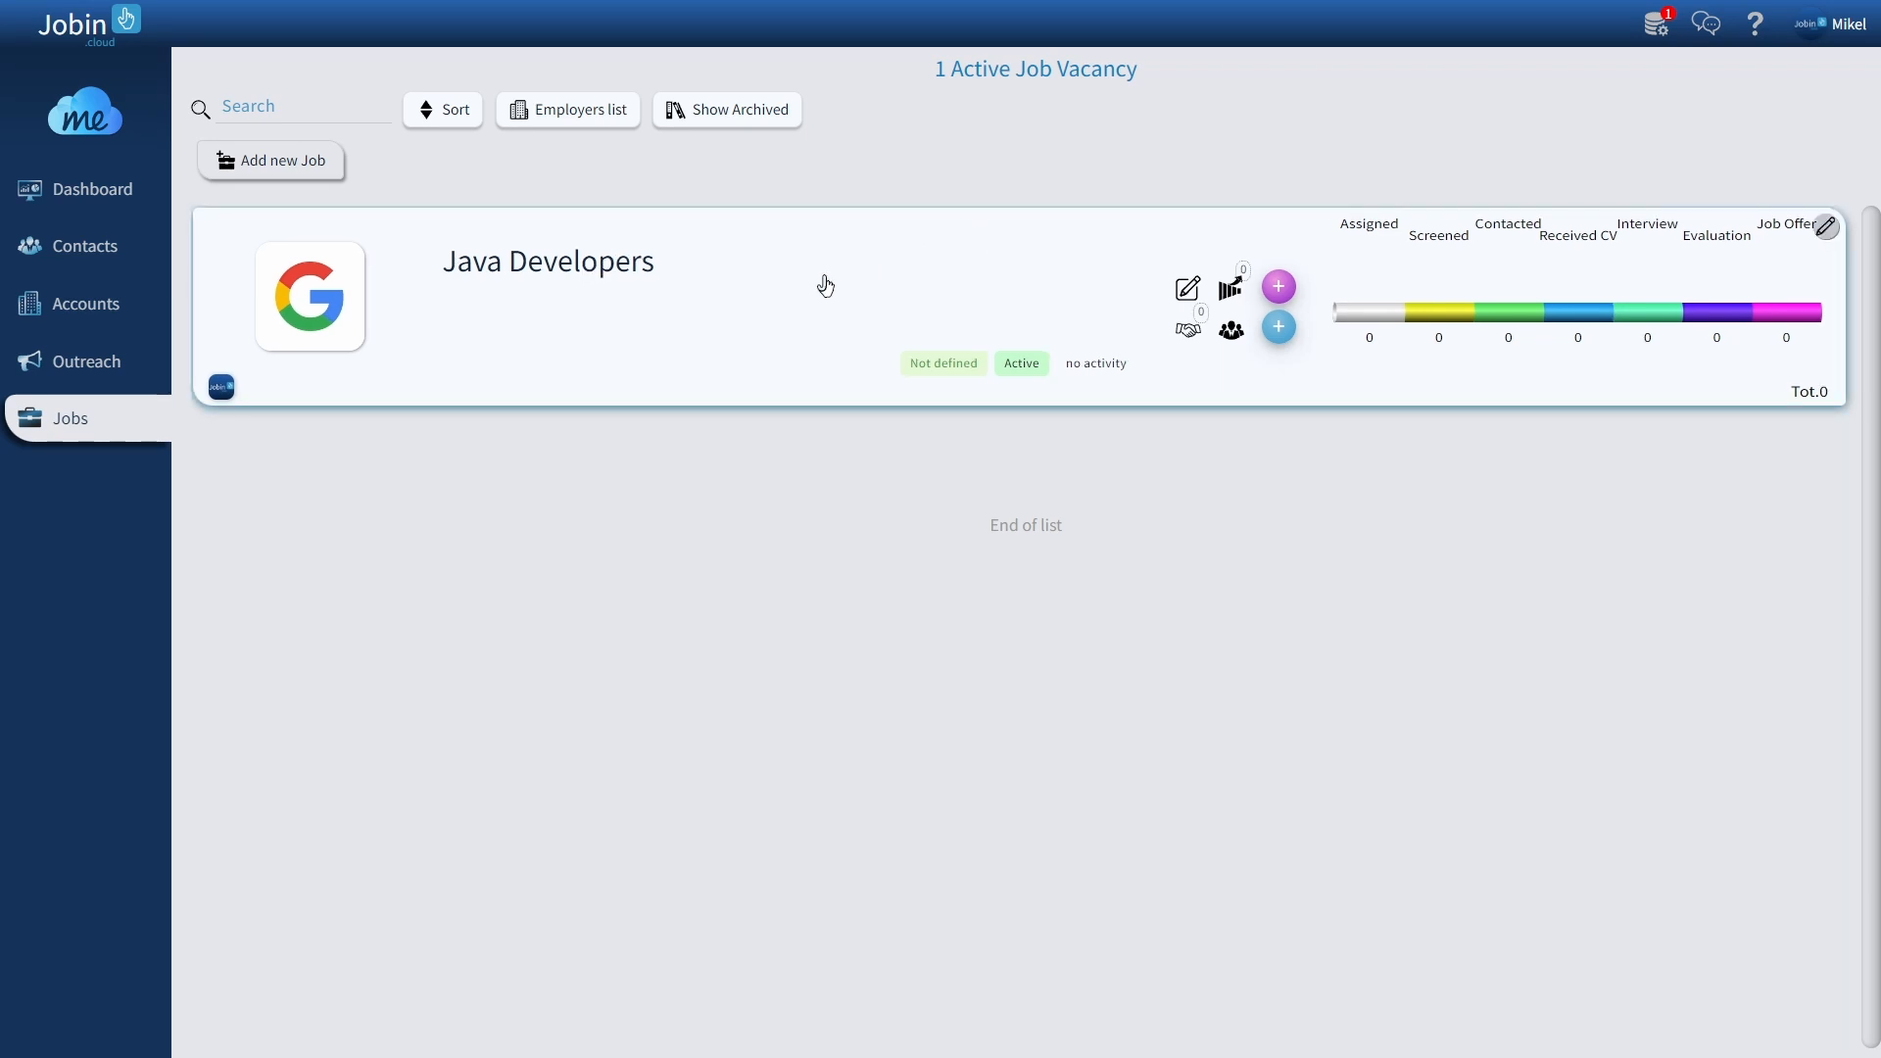
left_click(666, 319)
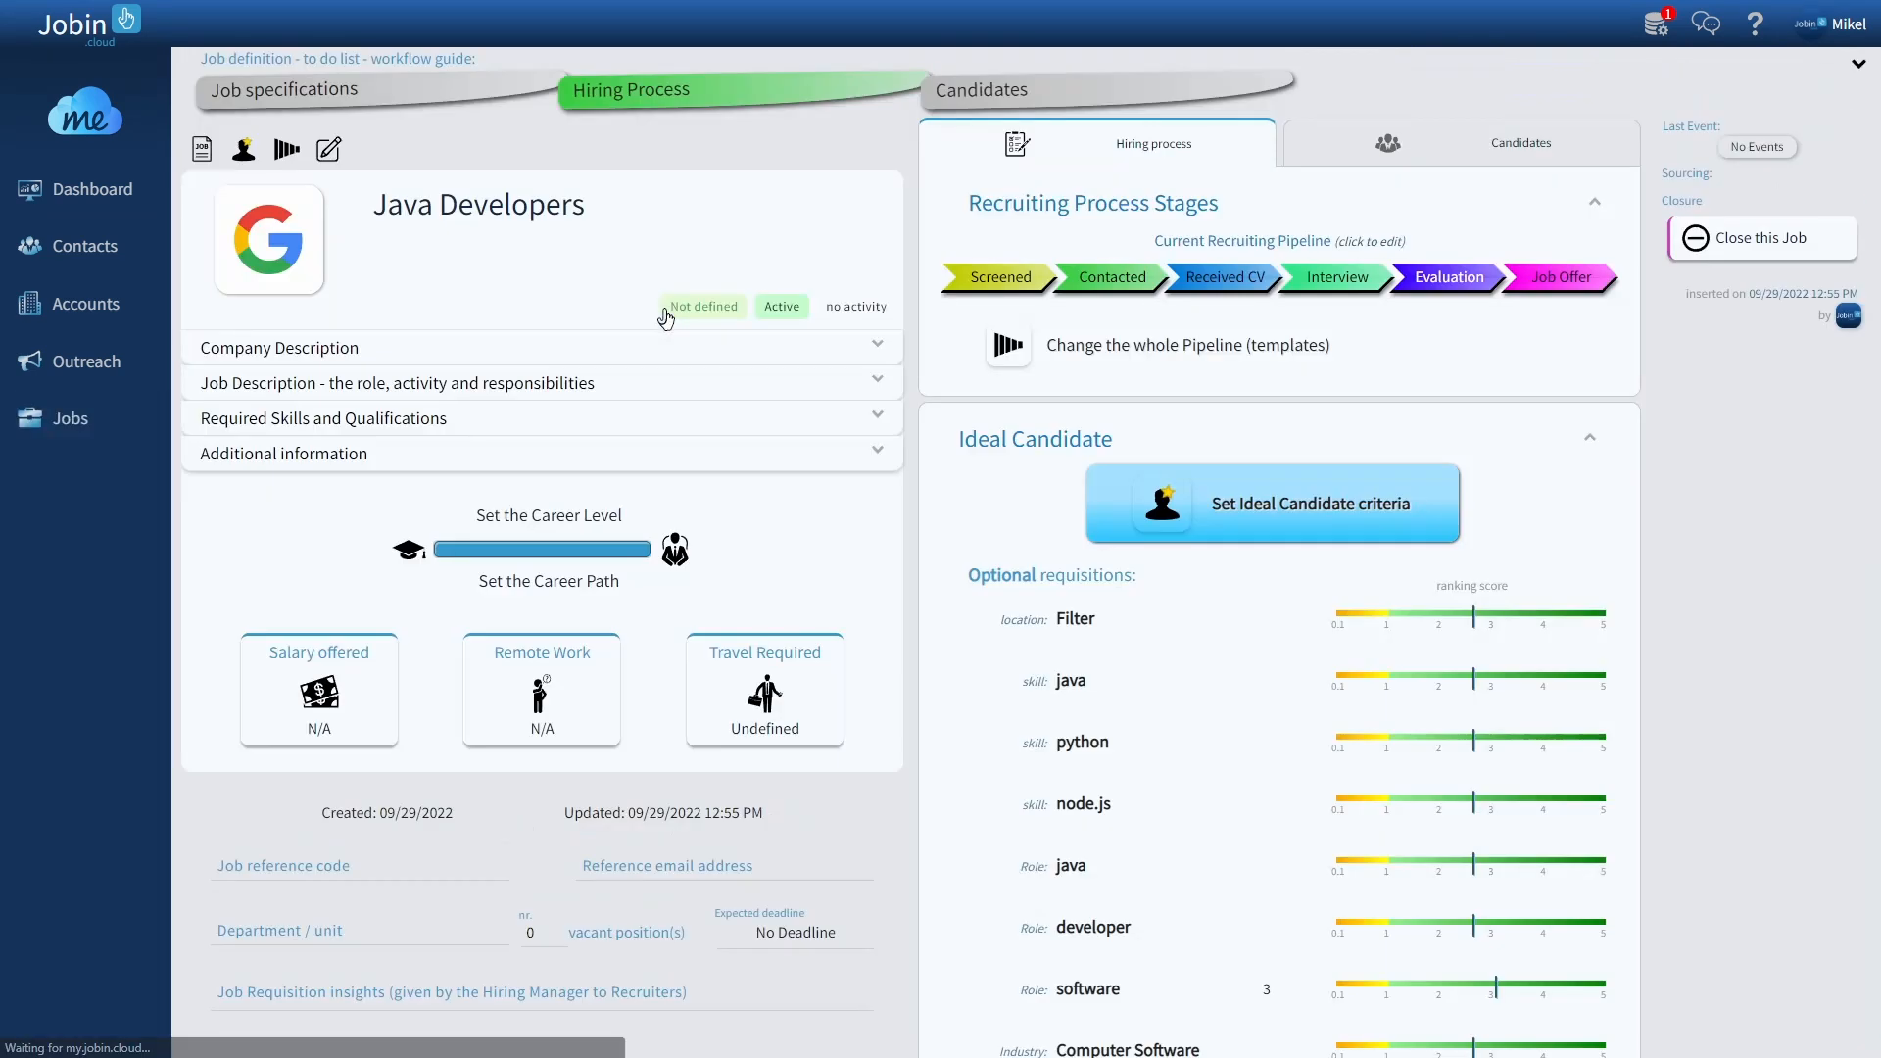
left_click(1725, 257)
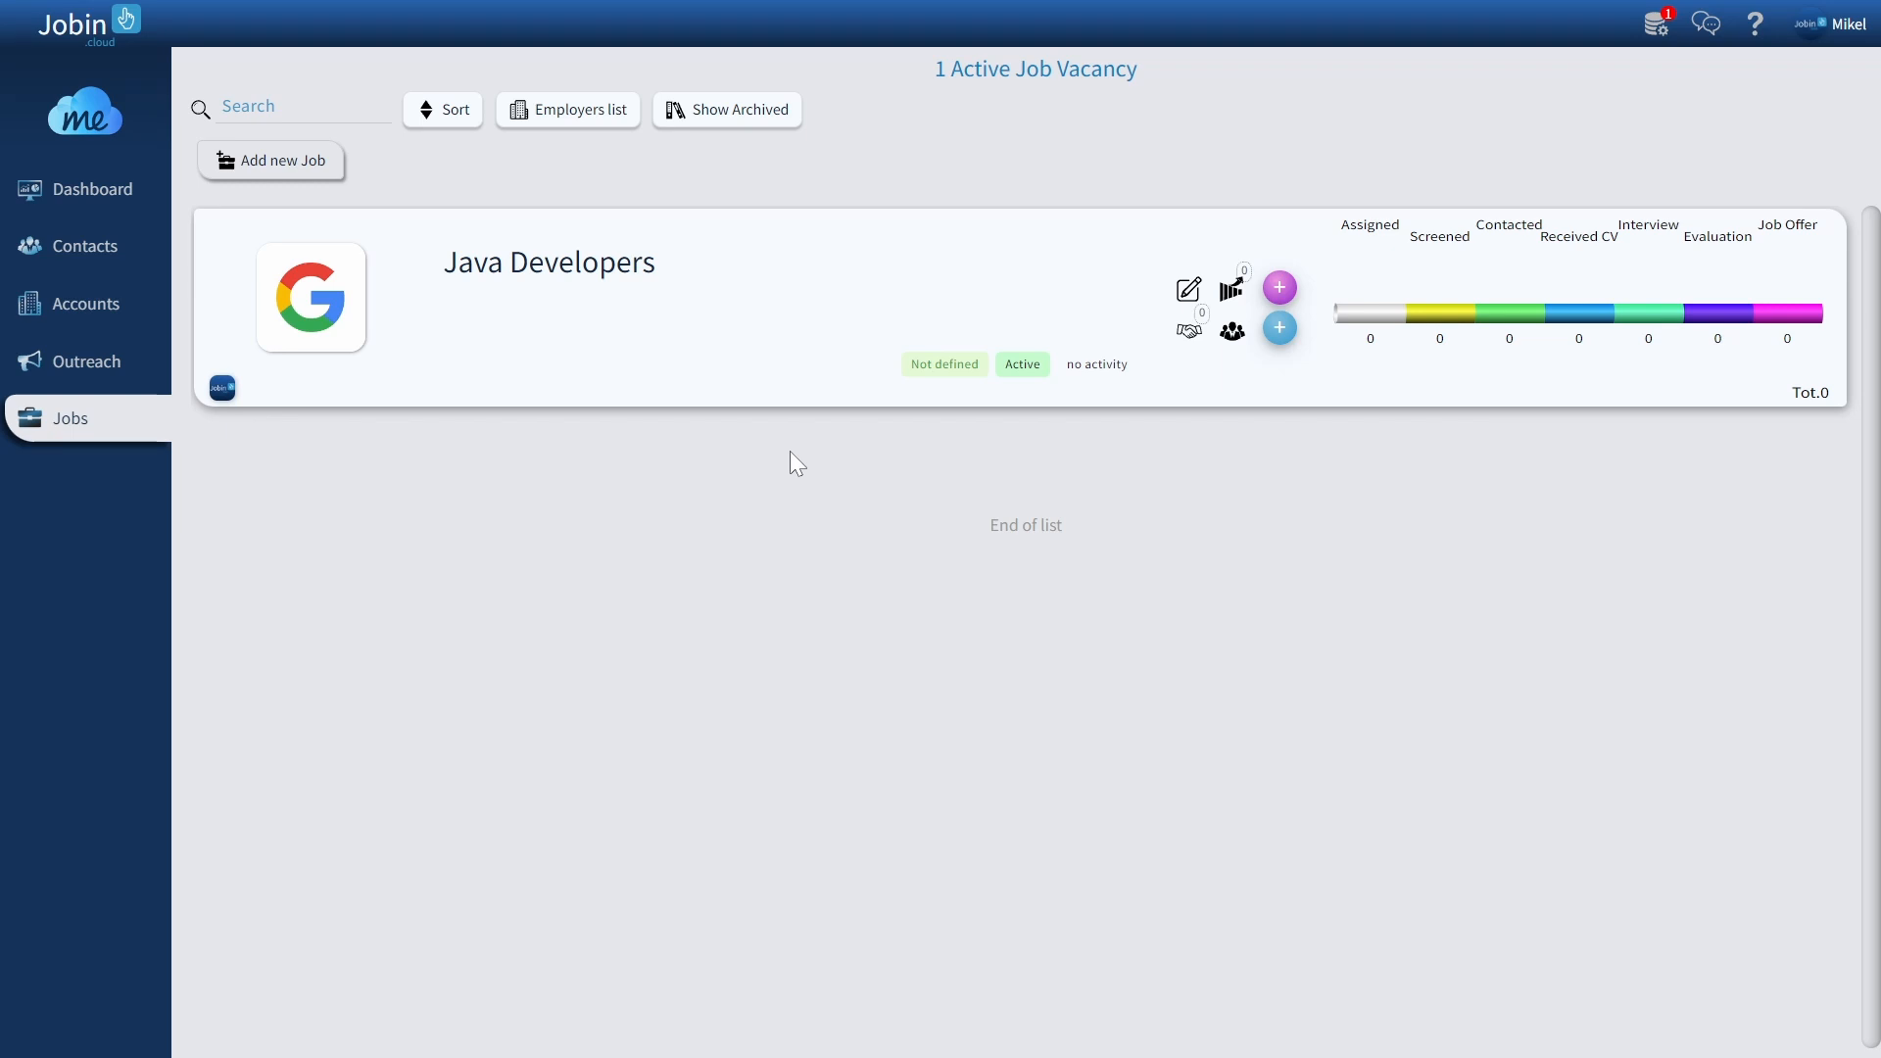
Step: View the list of employers with their job openings
left_click(583, 136)
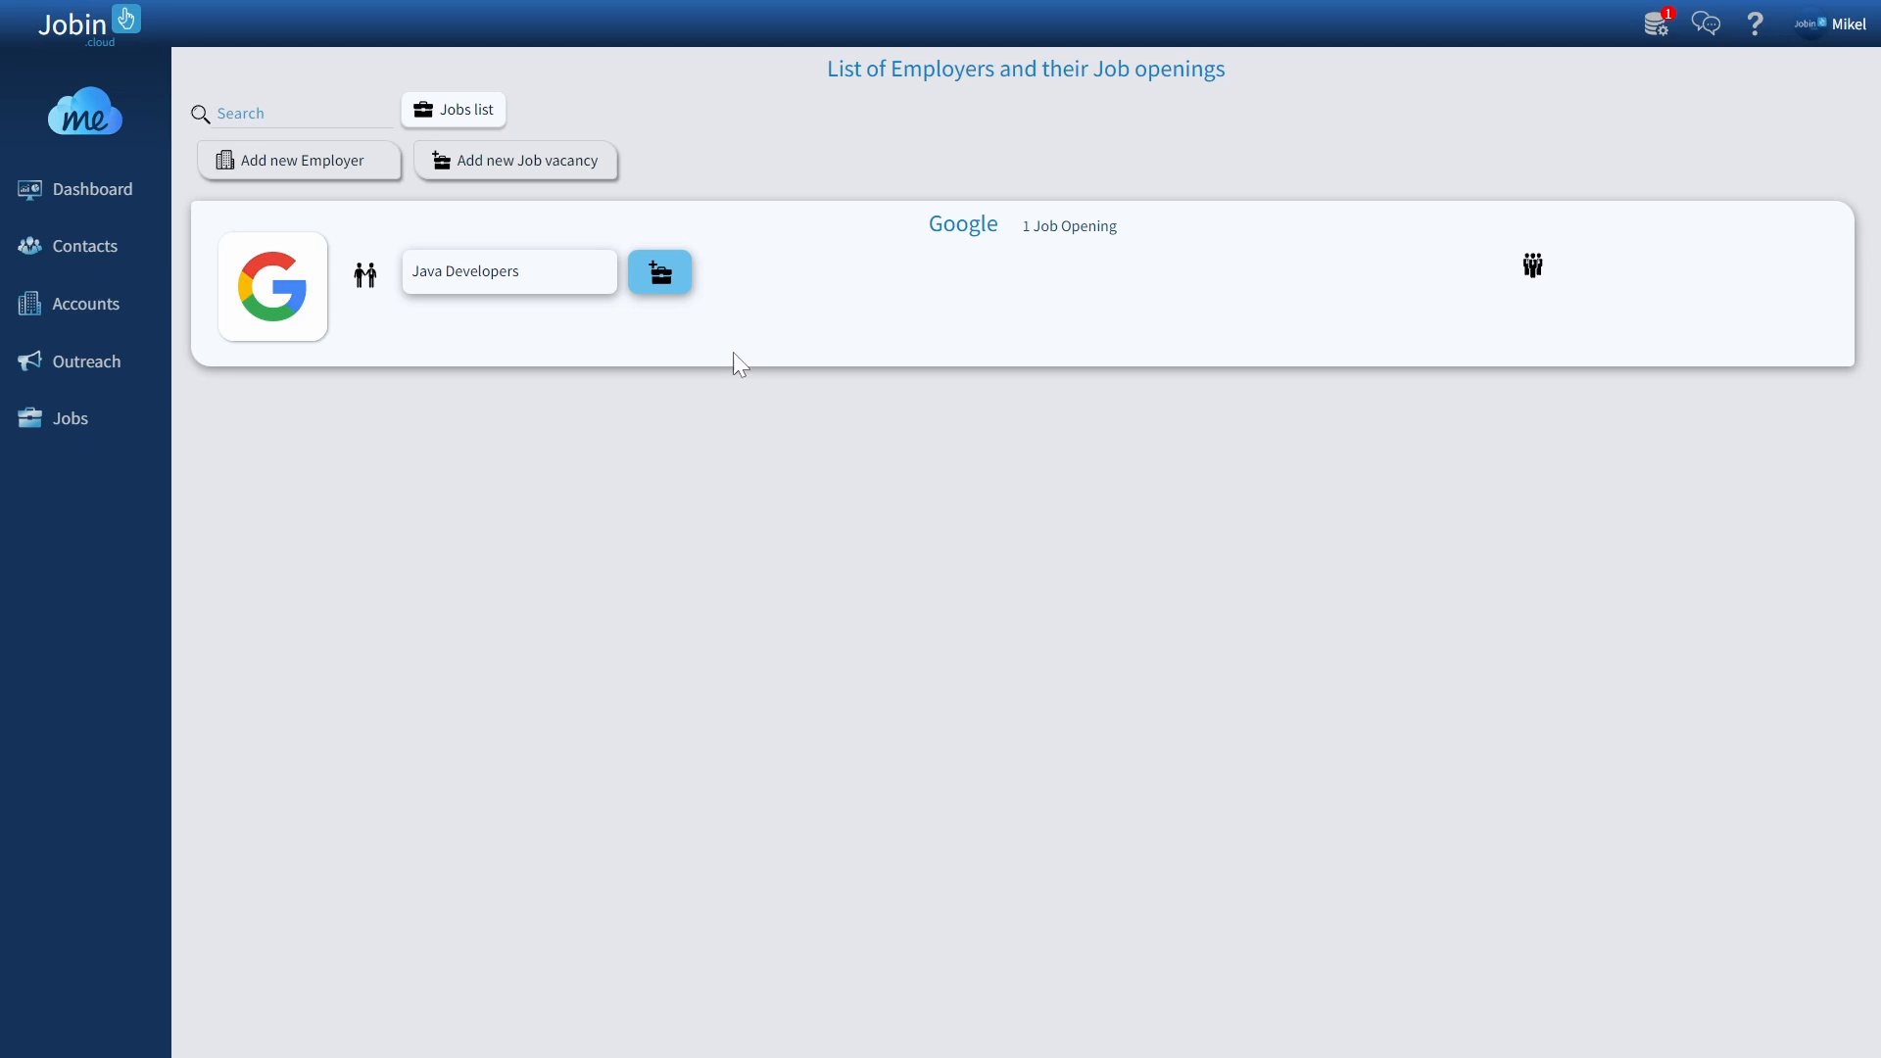
left_click(96, 319)
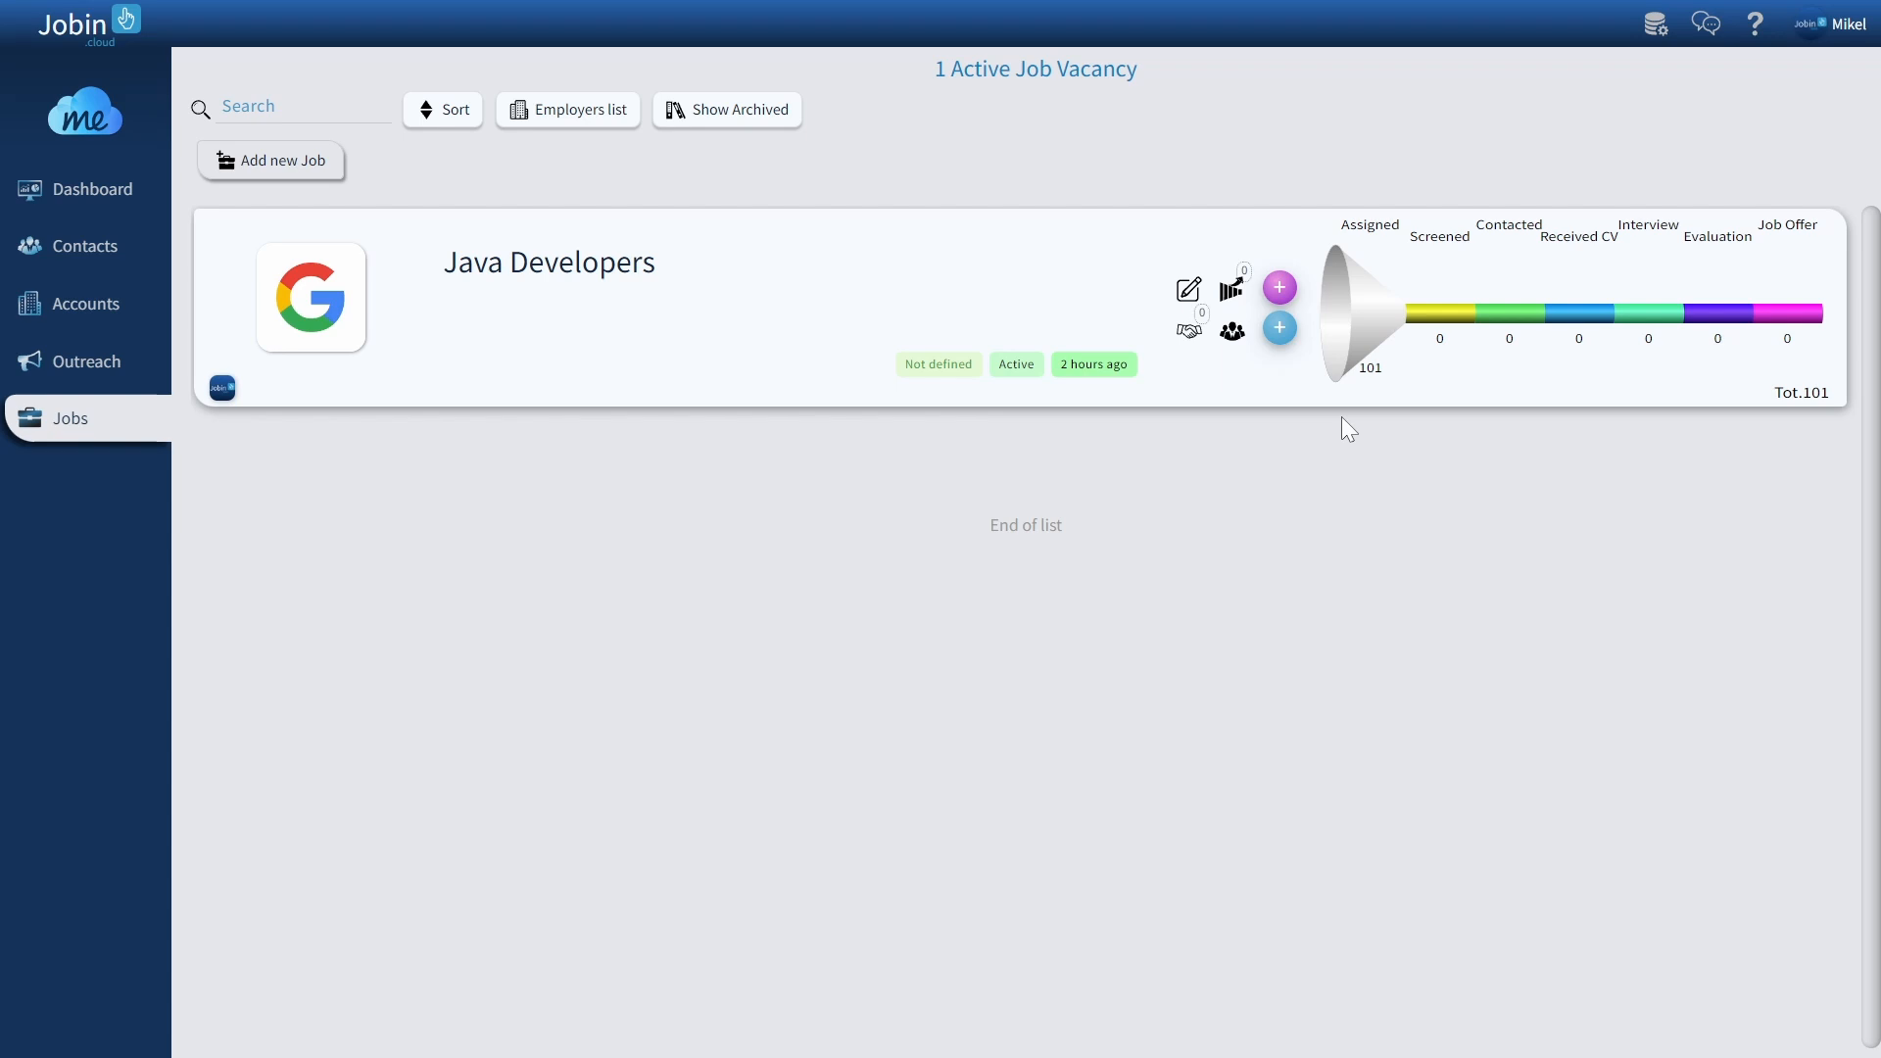
Step: Show the candidates at the Assigned stage of the Java Developers job and check the fitting index of two of them
mouse_move(1373, 326)
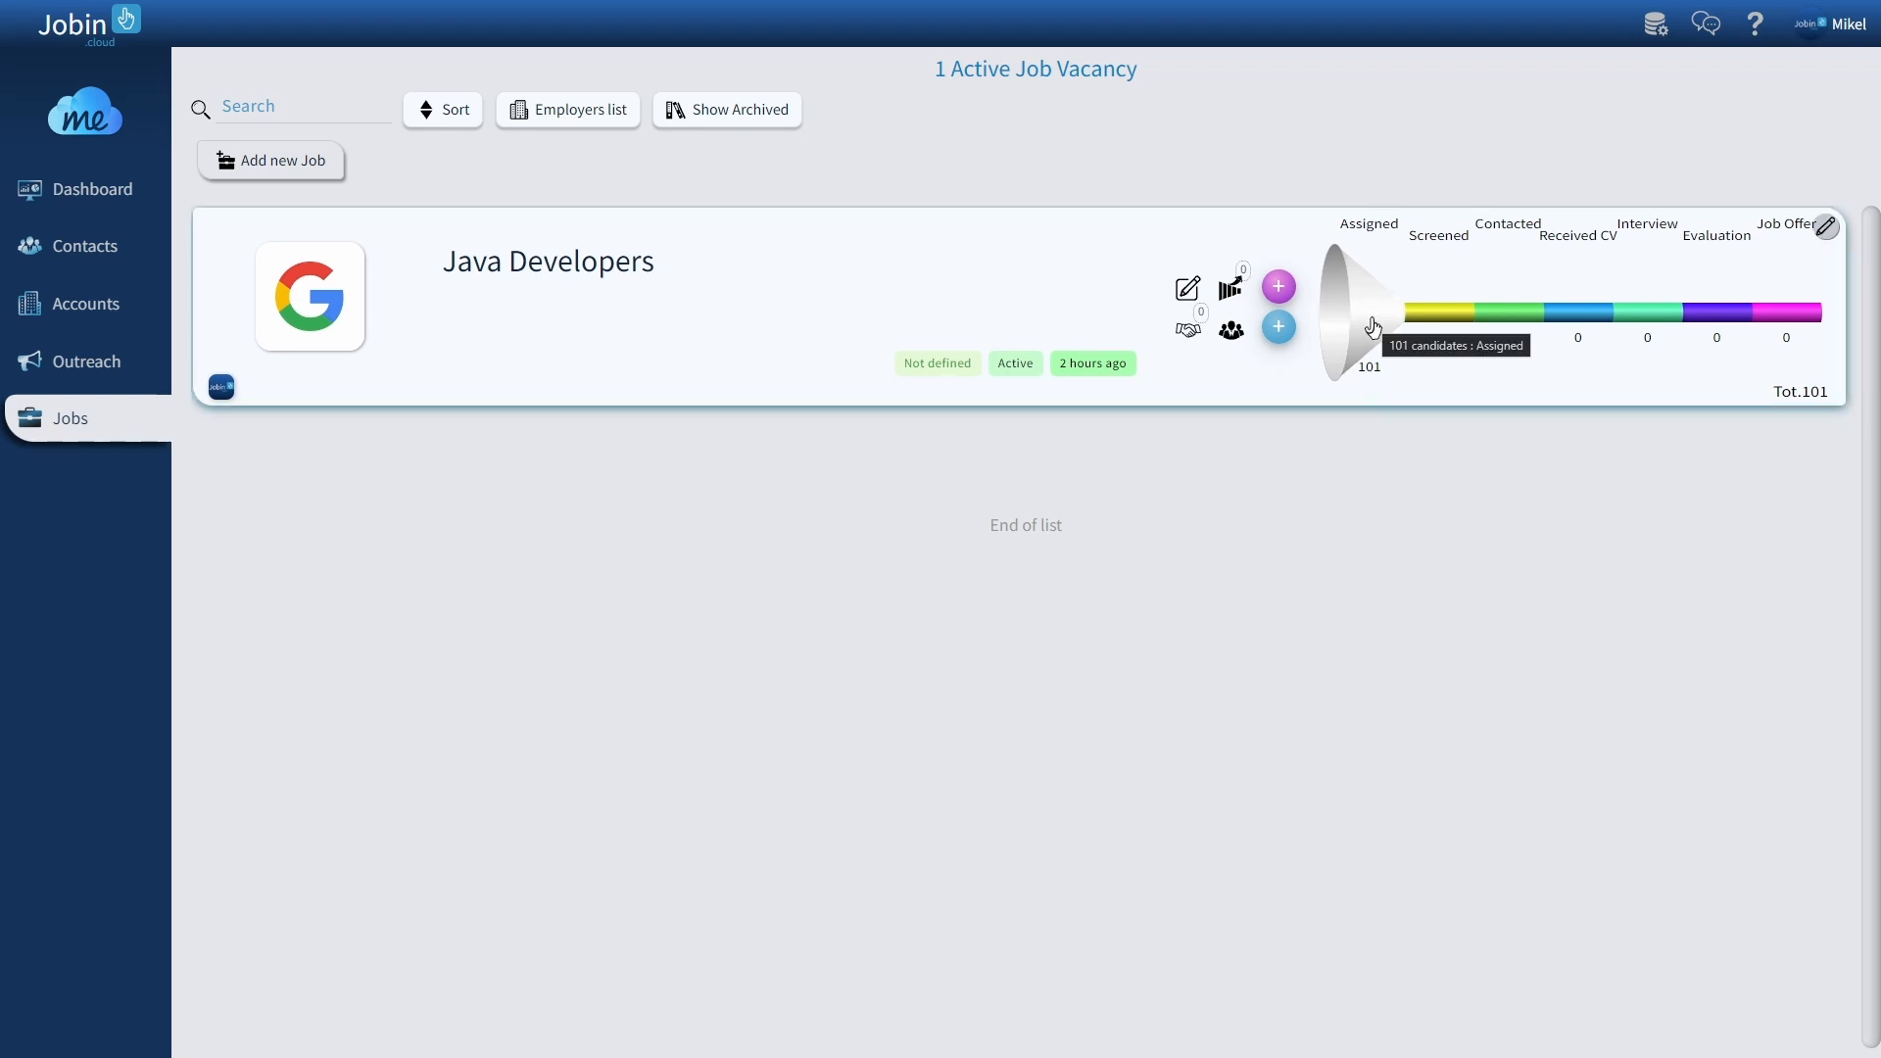
left_click(1373, 327)
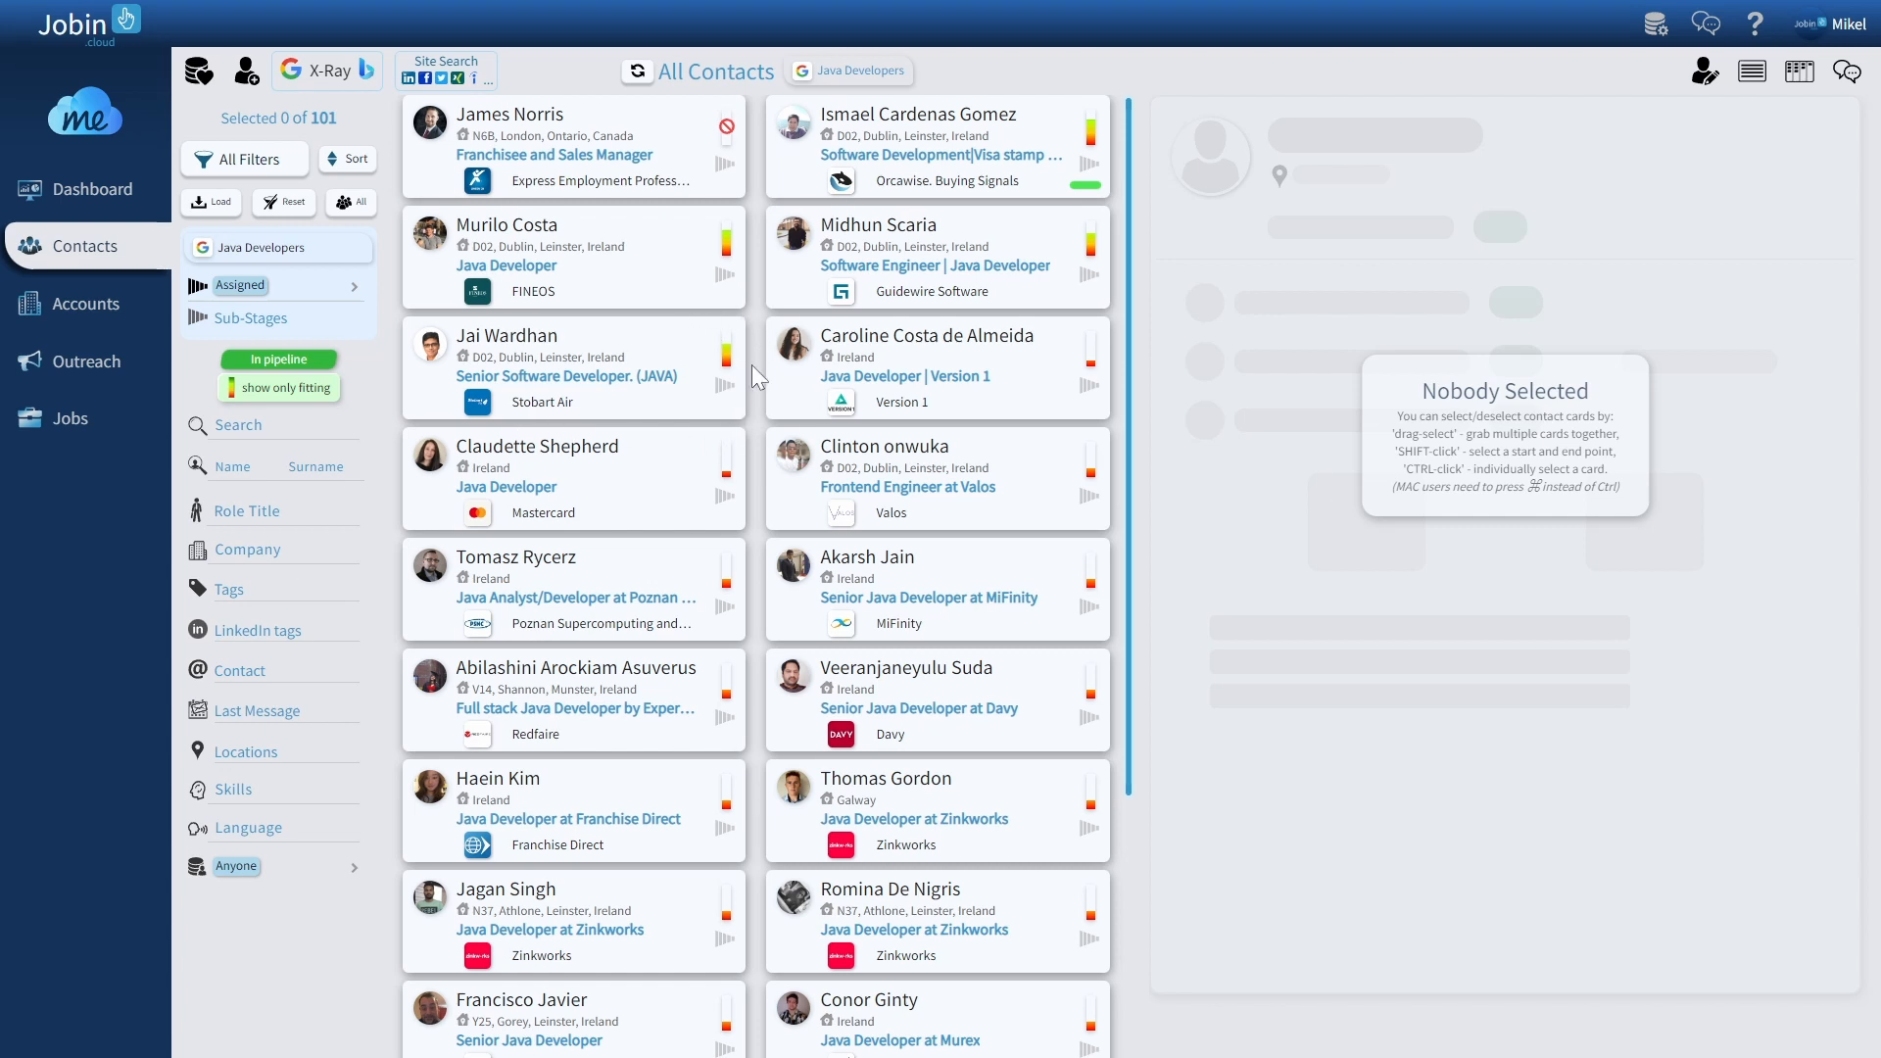
mouse_move(725, 373)
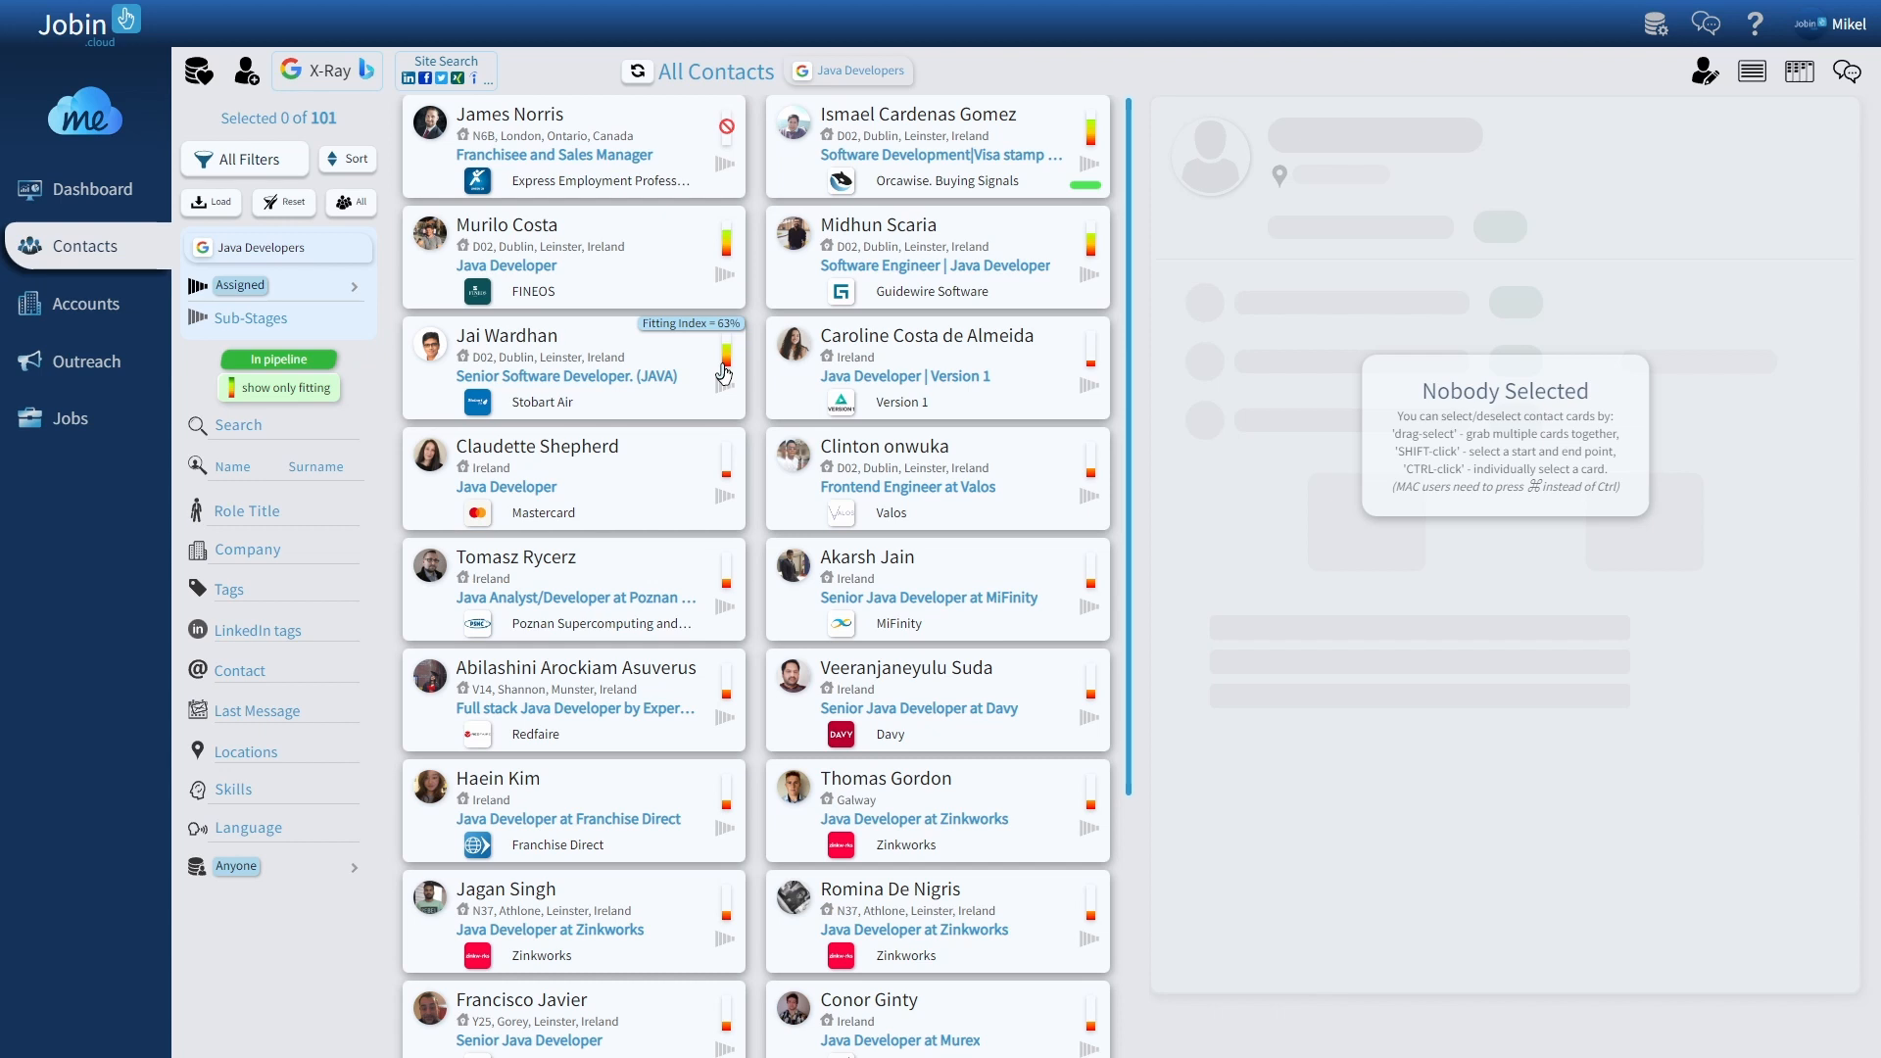
mouse_move(726, 476)
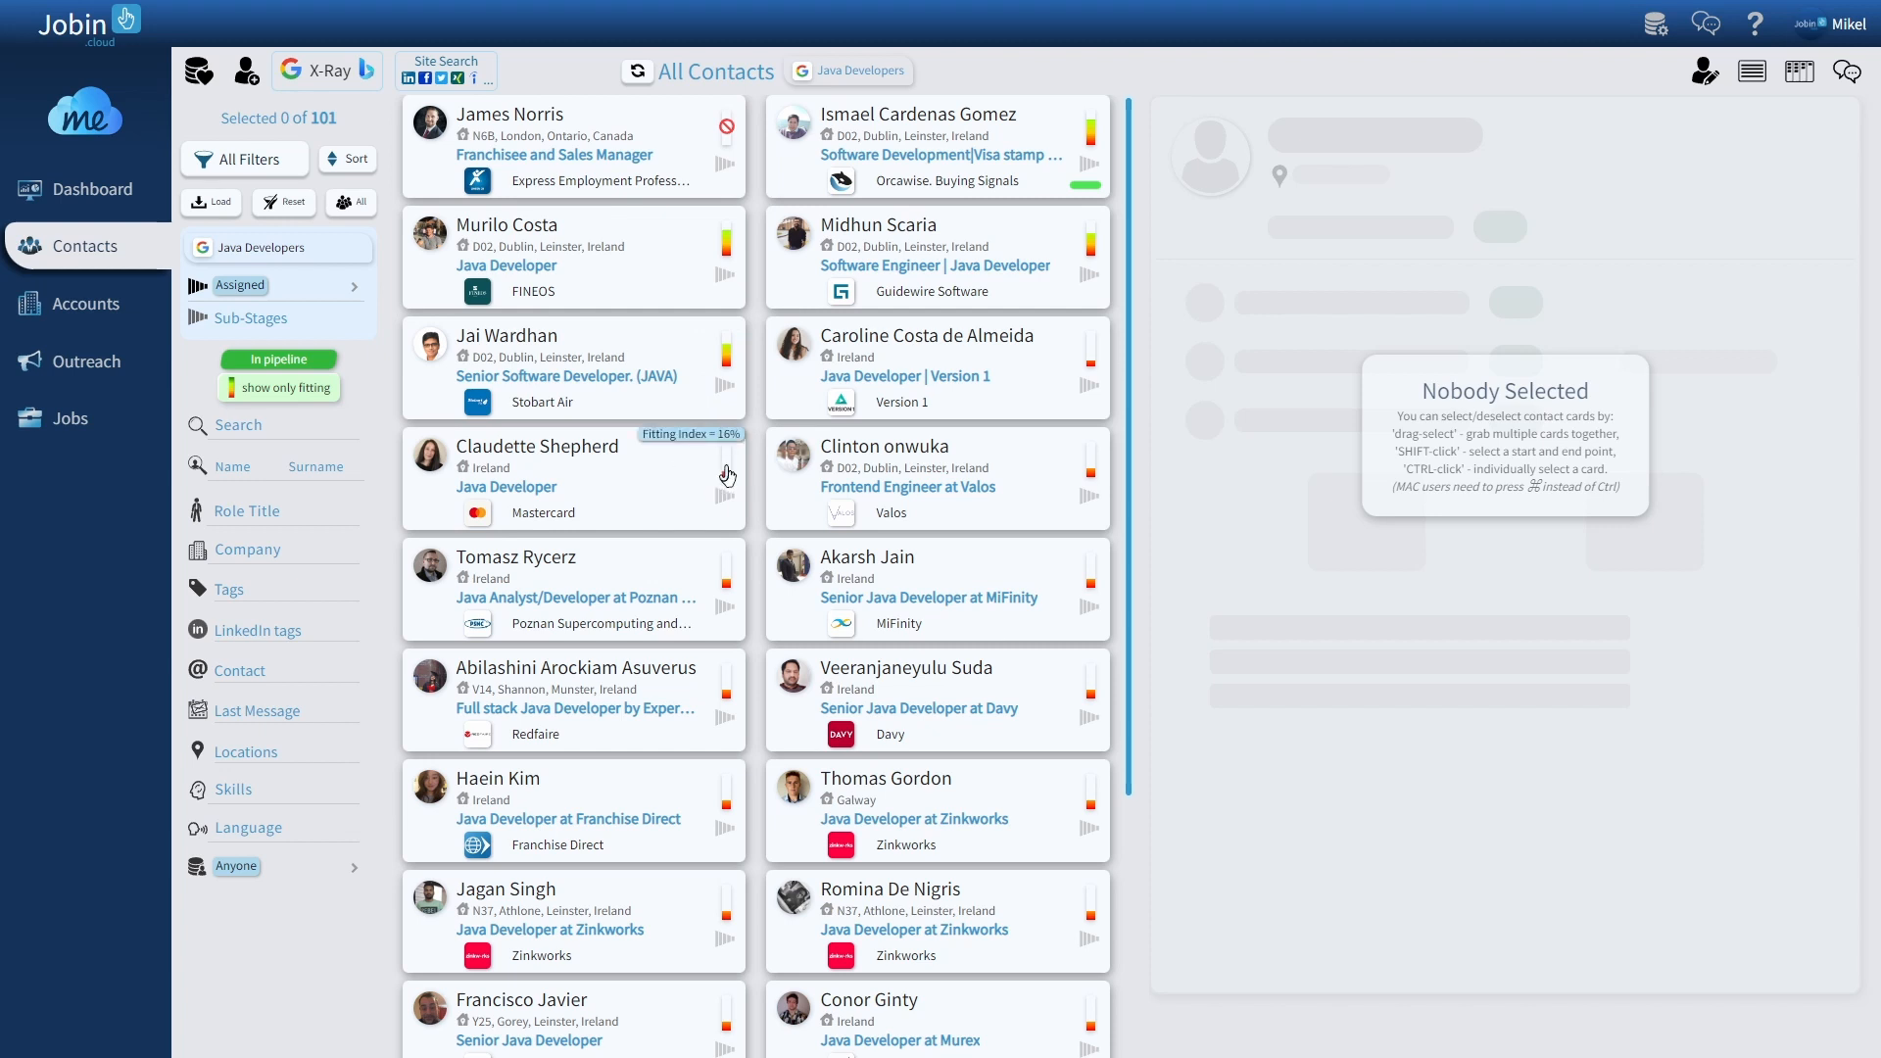
Step: Show only fitting candidates and set the minimum fitting index to 50%
mouse_move(727, 588)
mouse_move(728, 150)
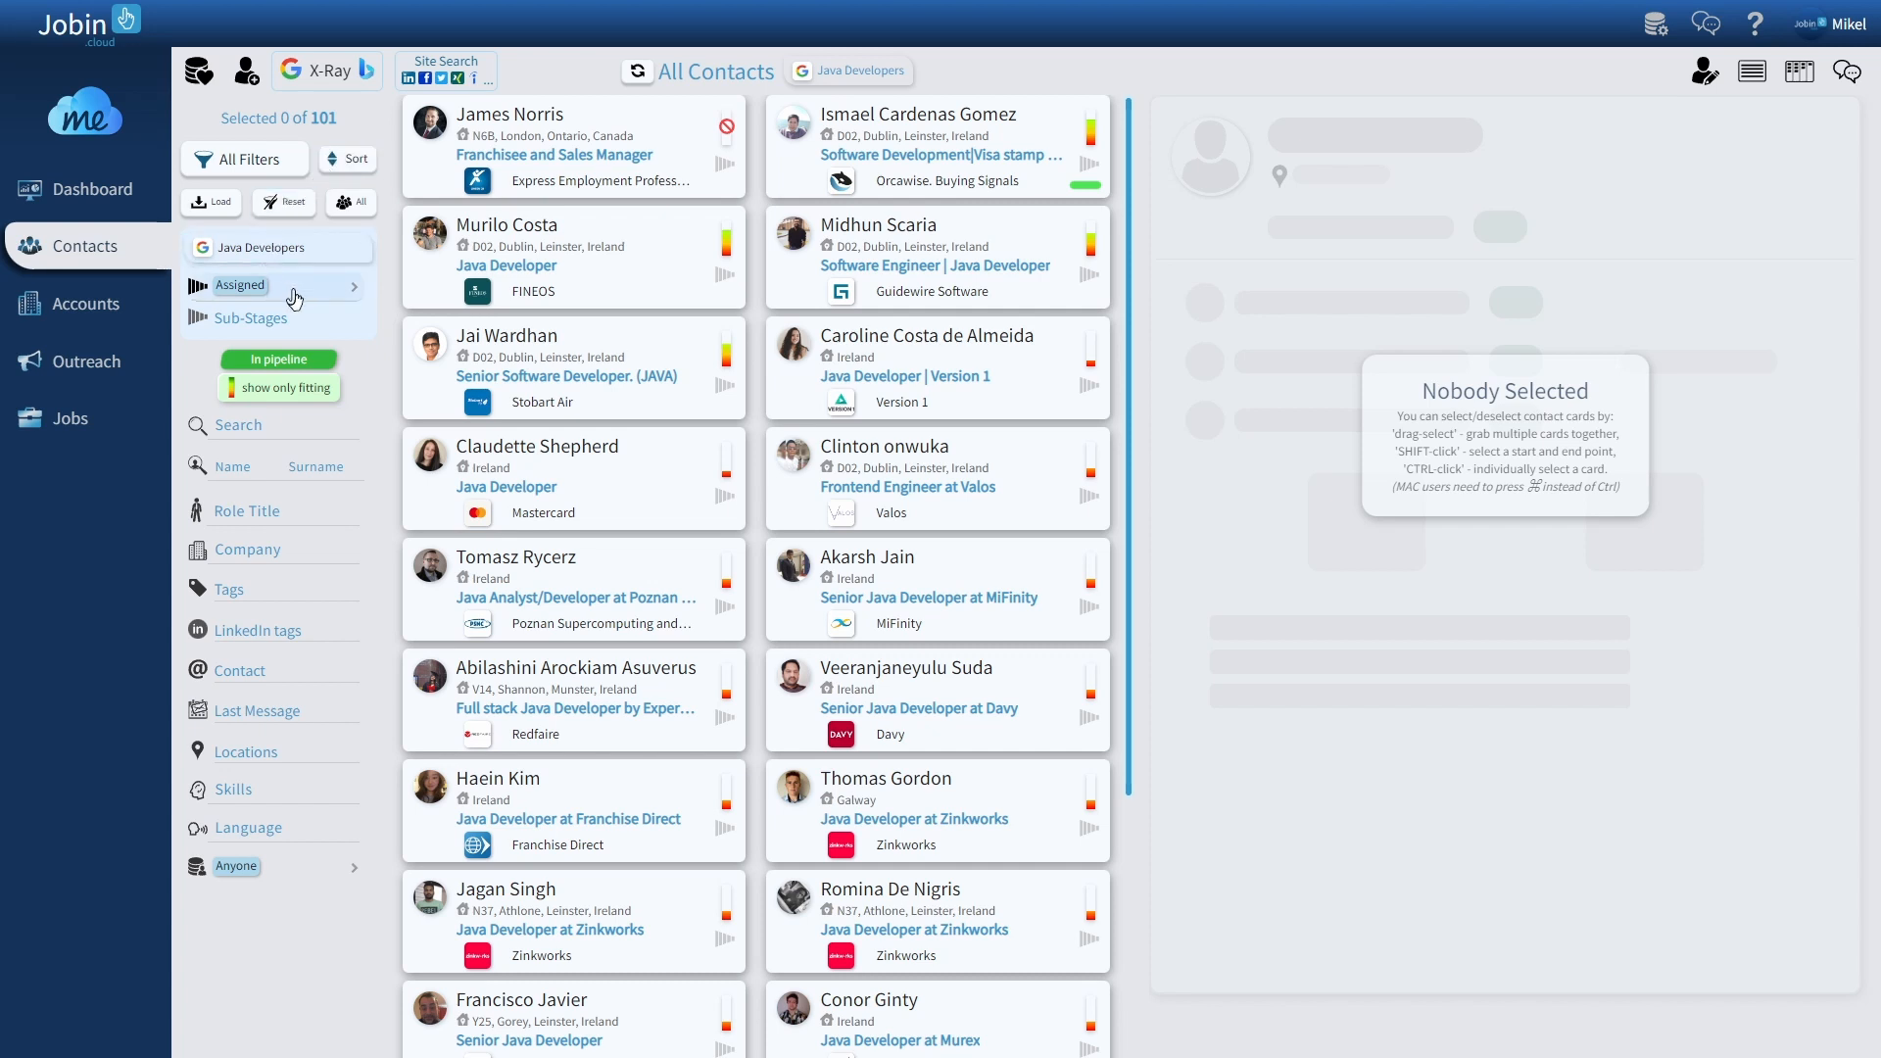
left_click(280, 399)
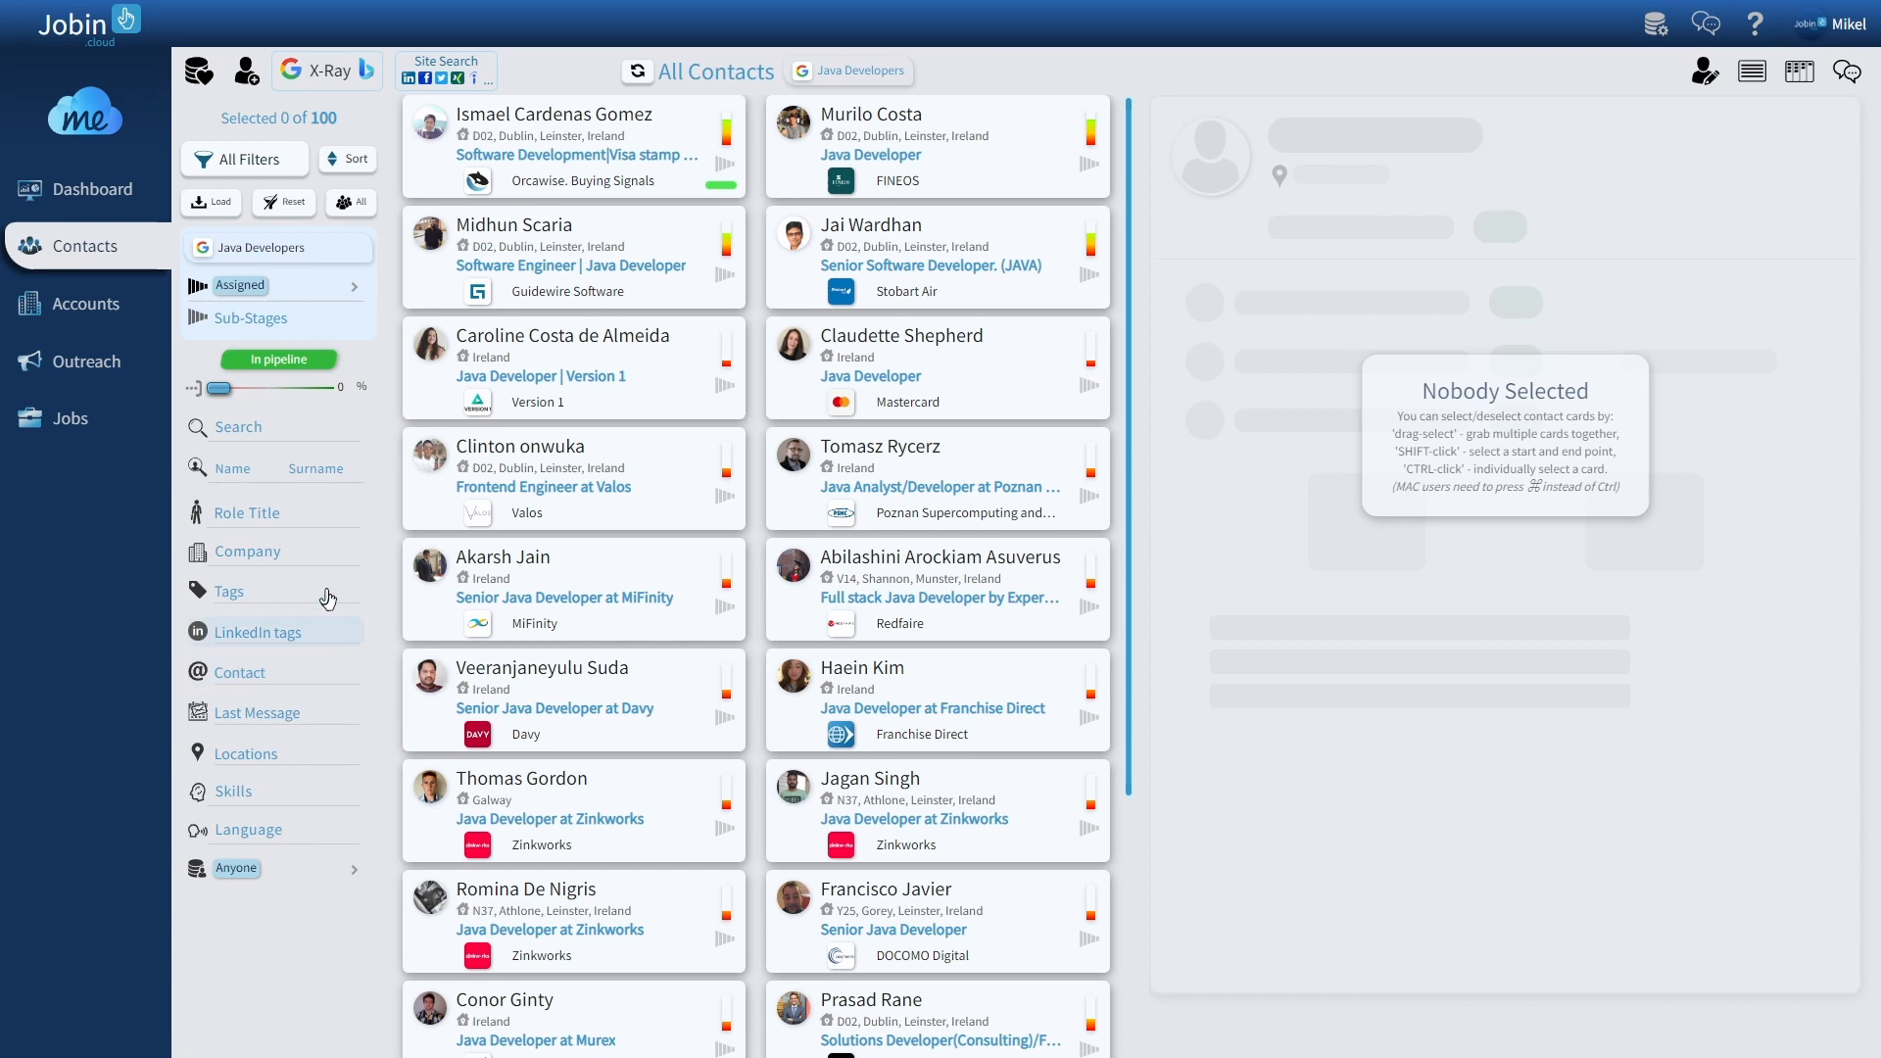
left_click(294, 672)
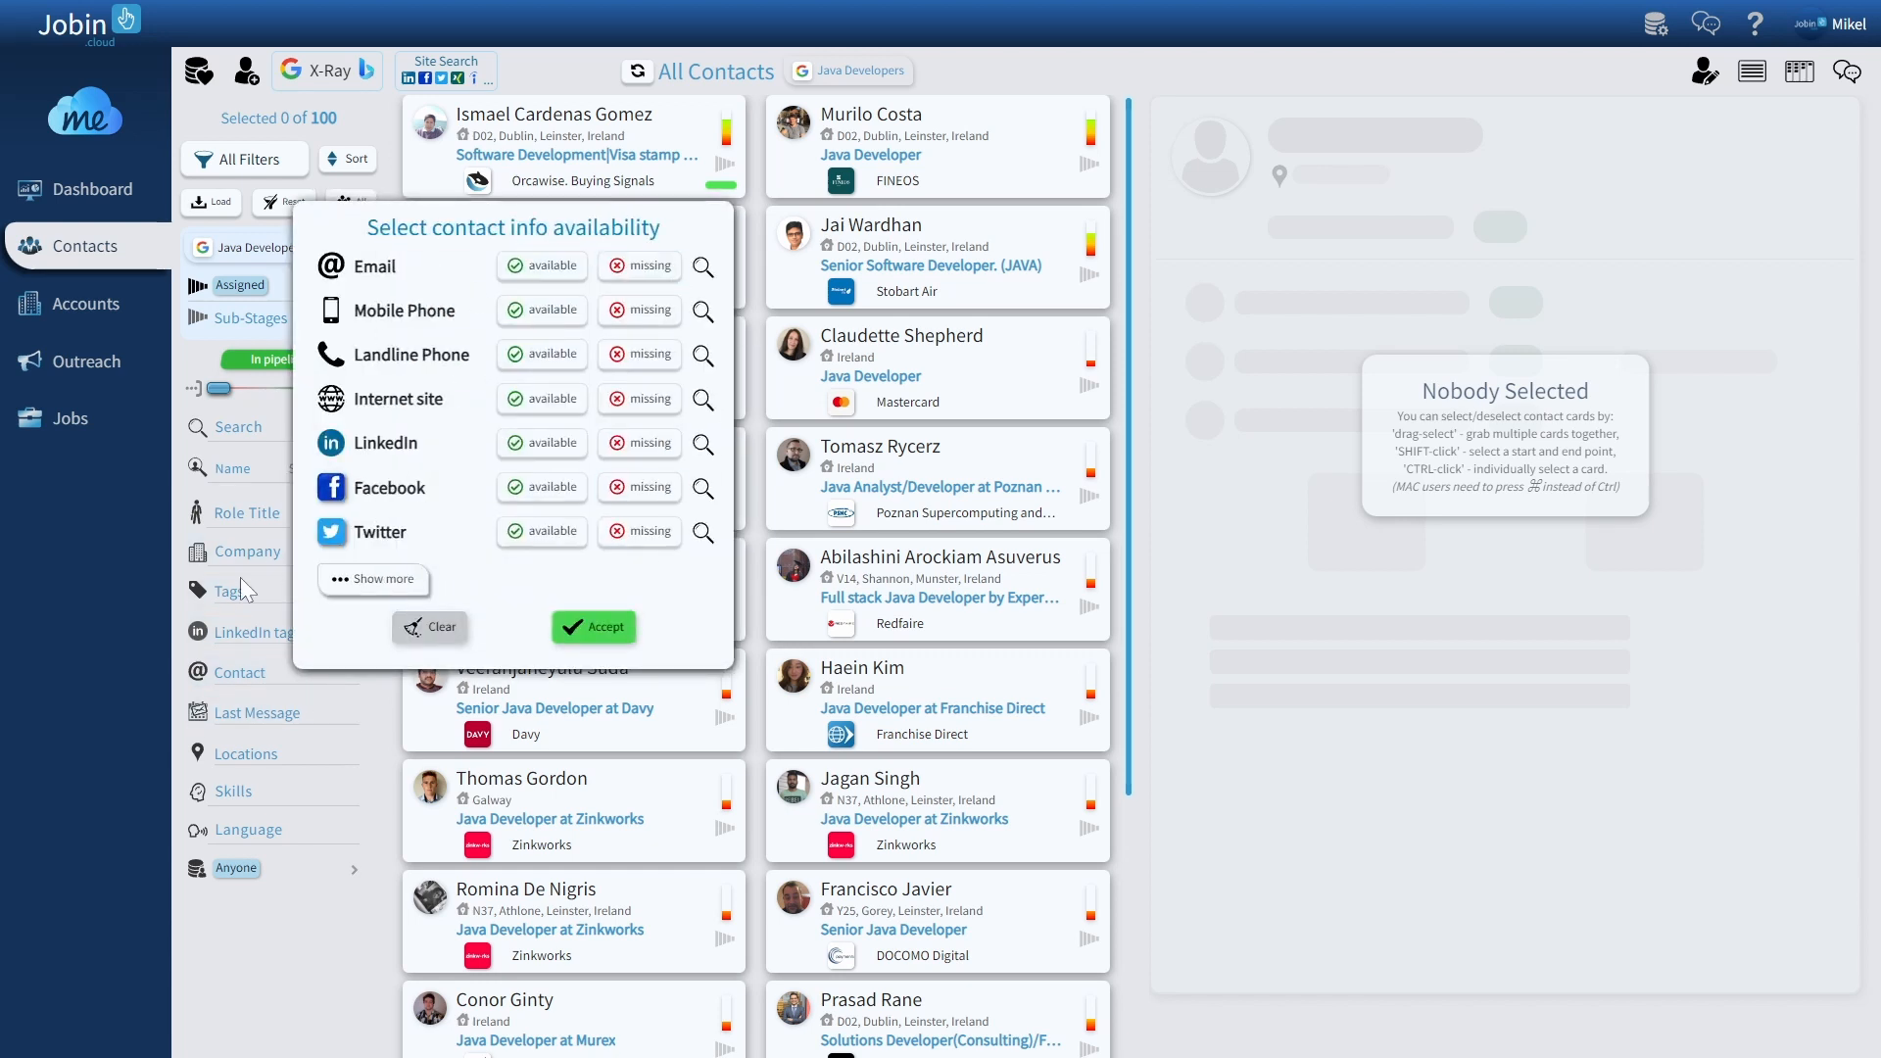
left_click(176, 649)
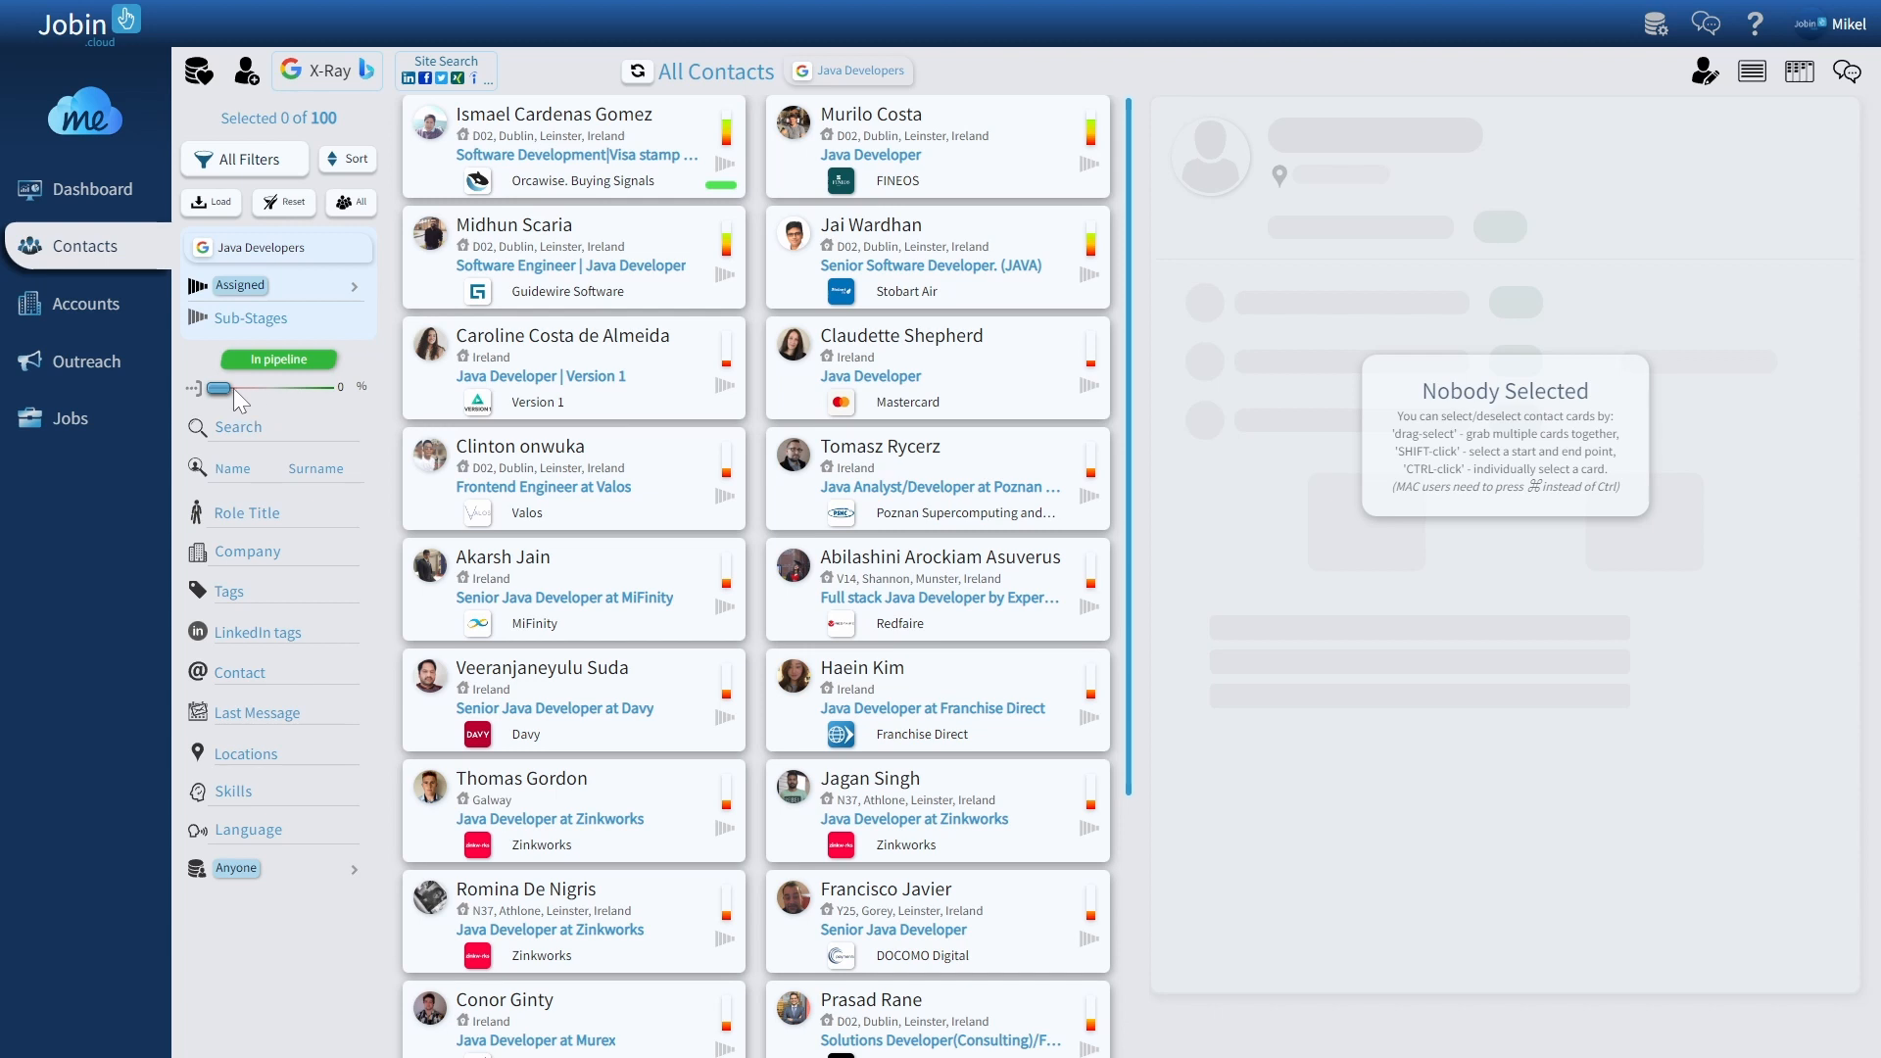
left_click_drag(222, 387, 268, 389)
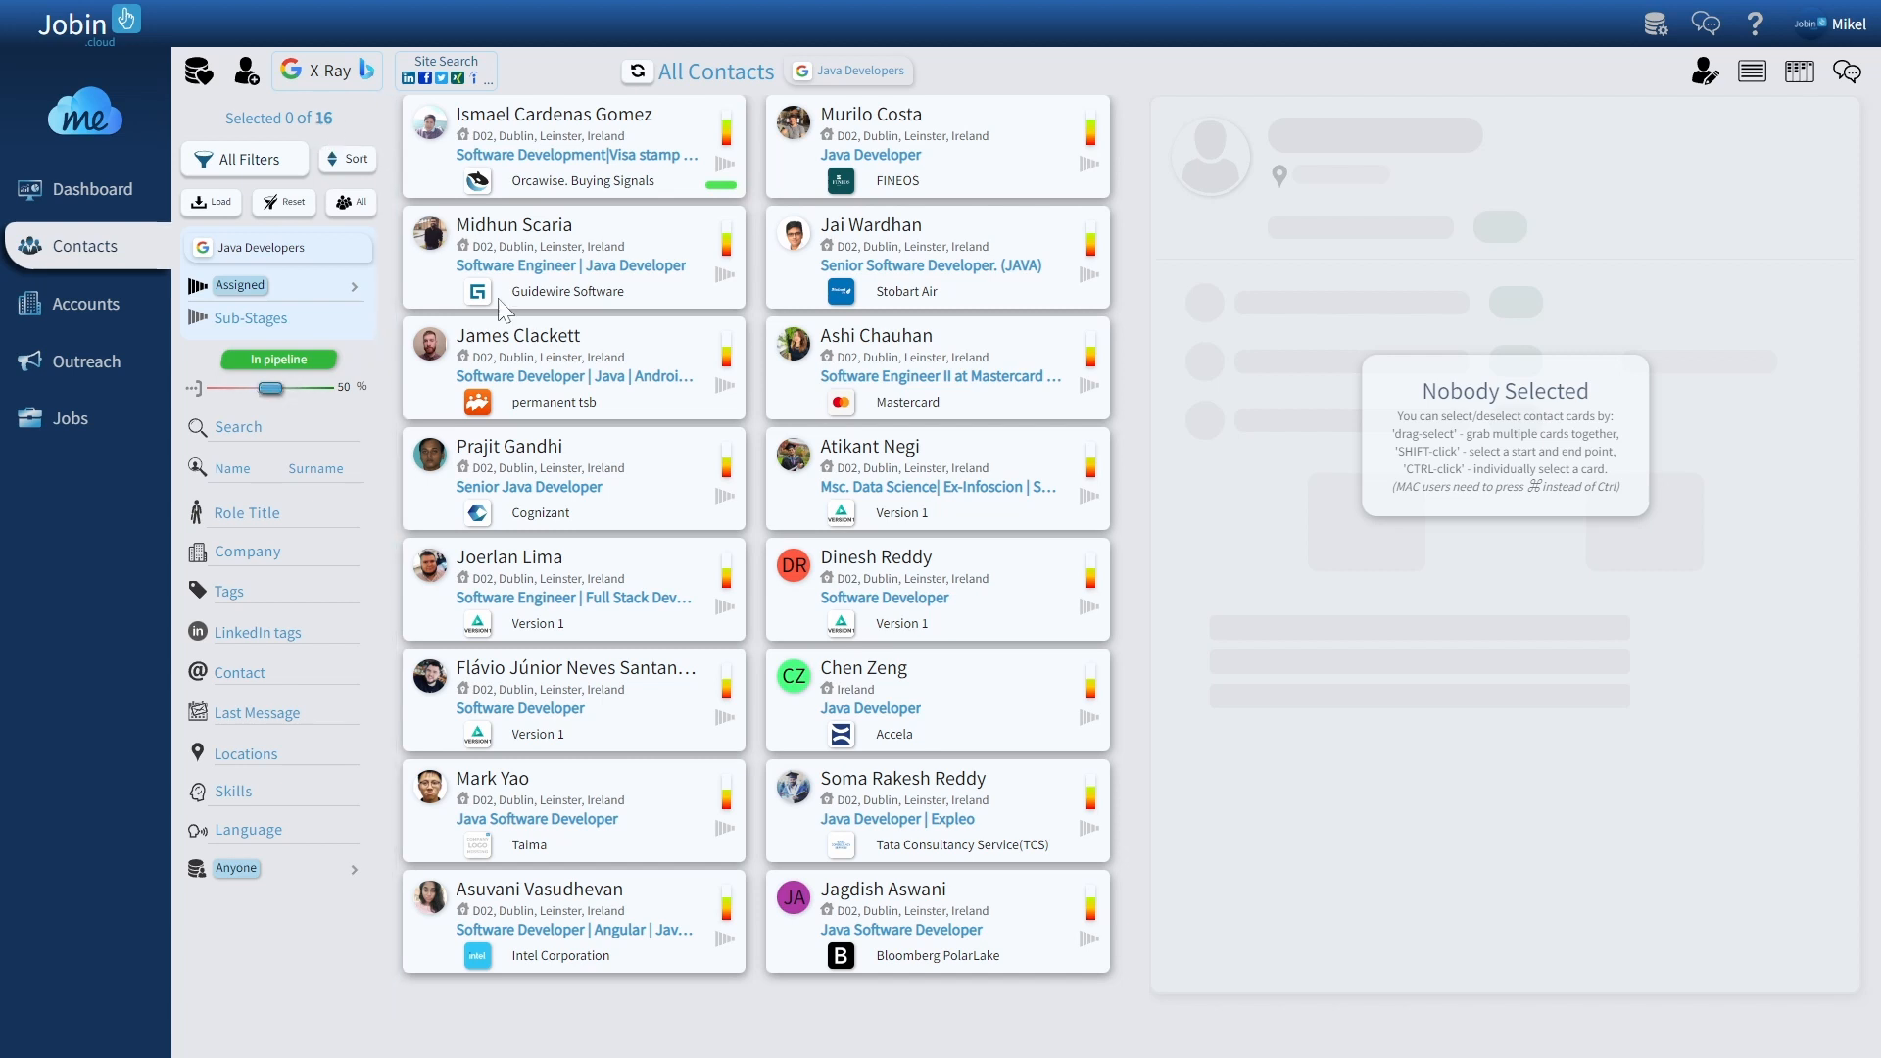
Step: Sort the contact list by ranking (fit I.C.), highest first
mouse_move(726, 694)
left_click(348, 171)
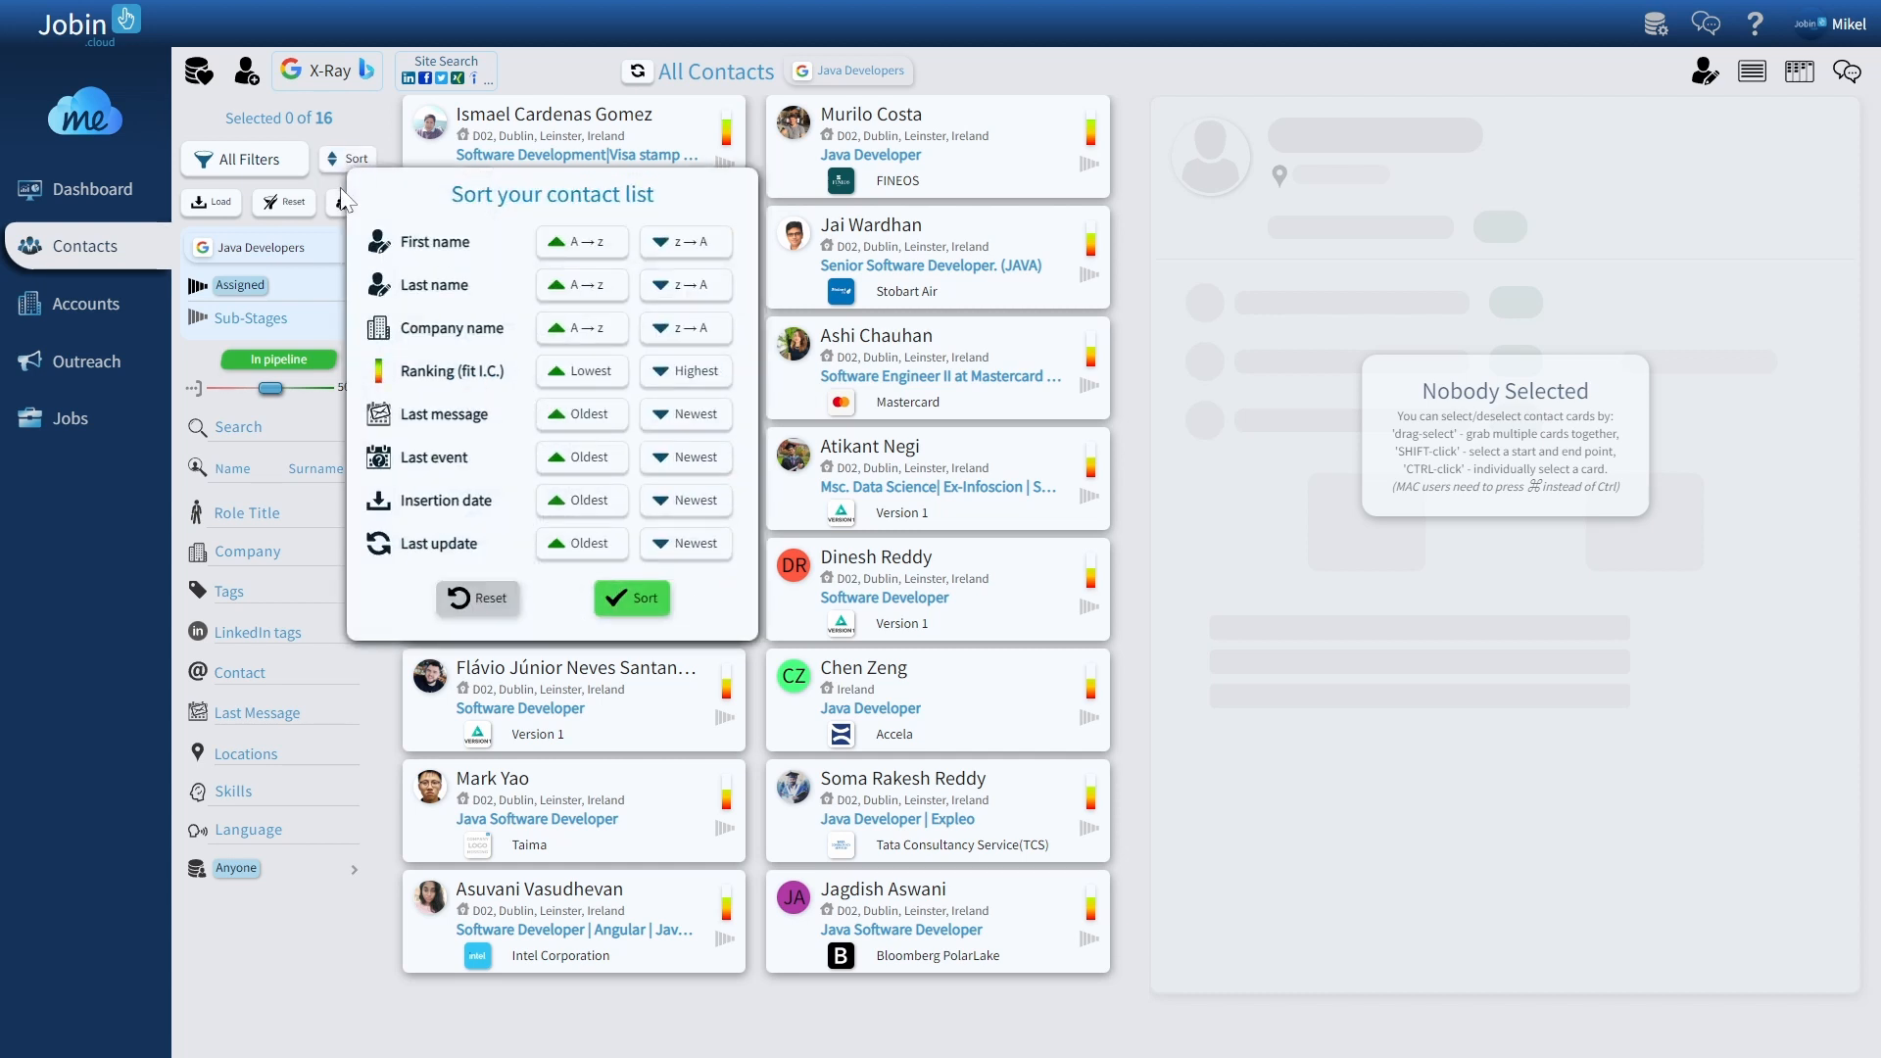
left_click(663, 375)
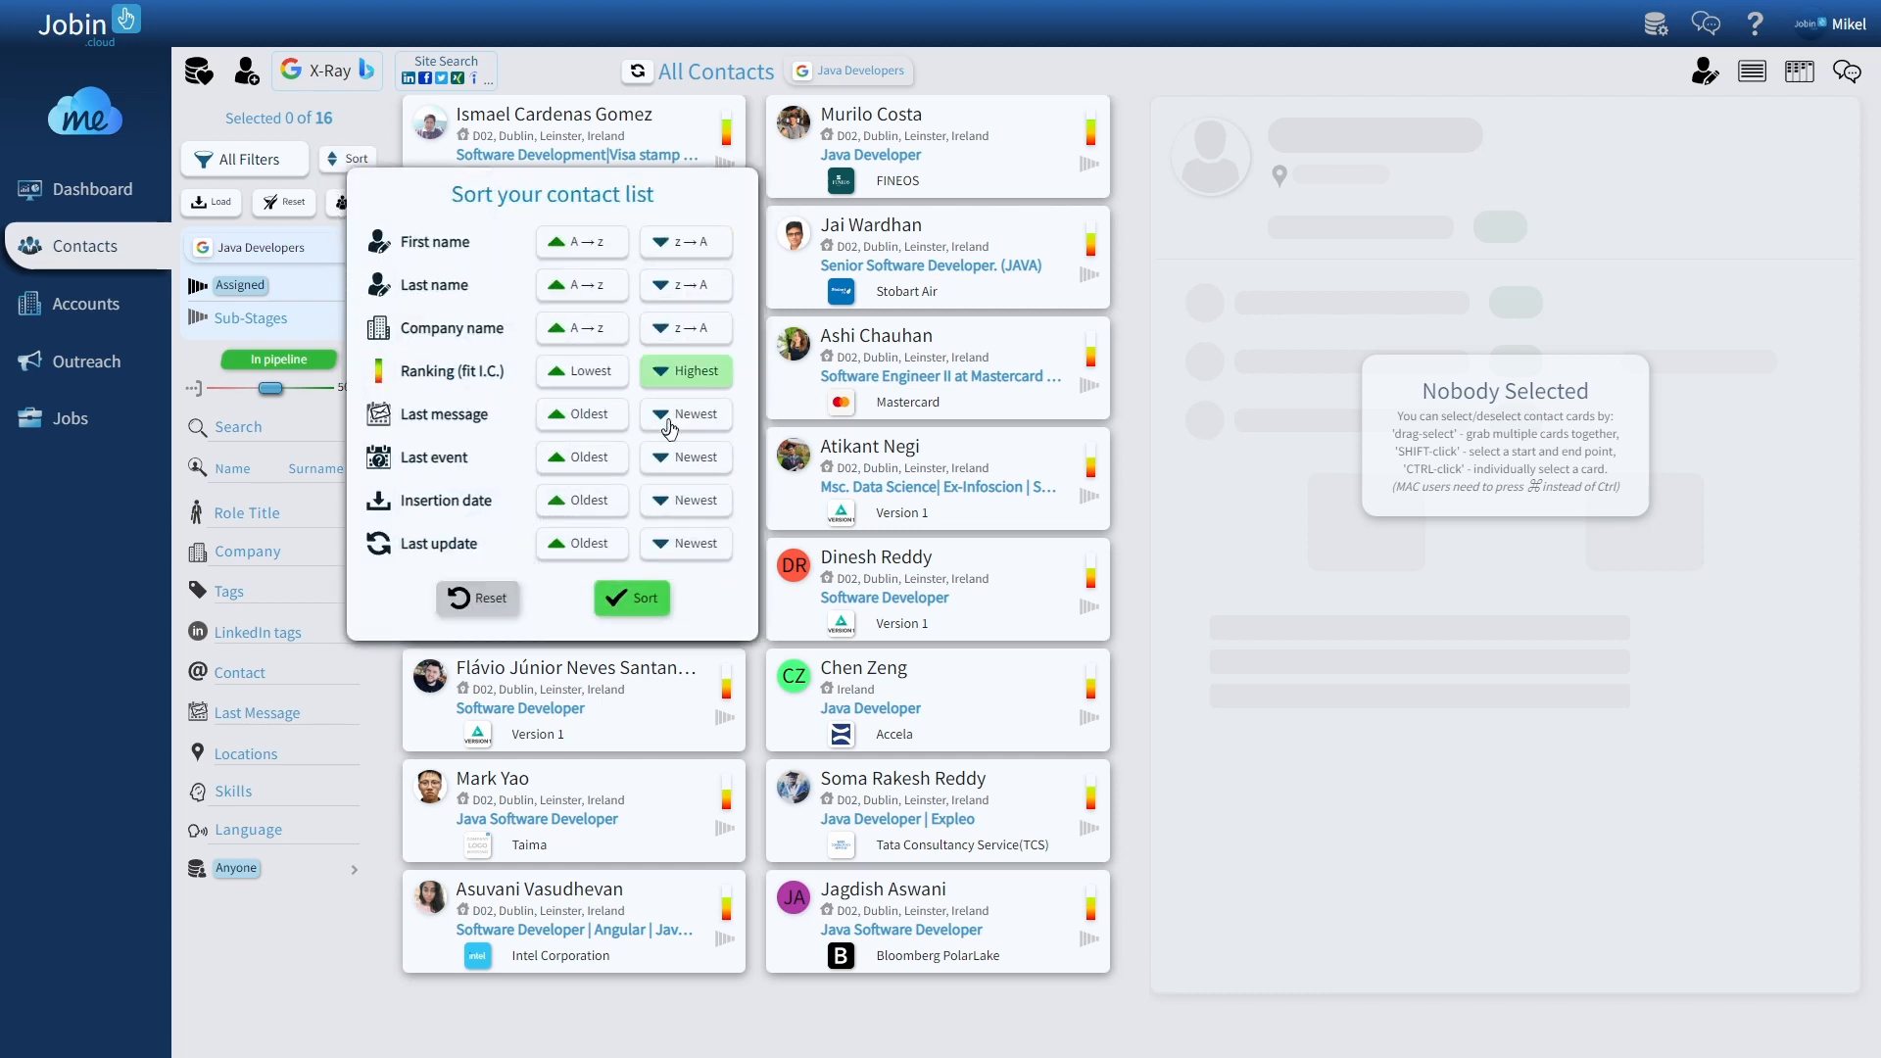
left_click(625, 598)
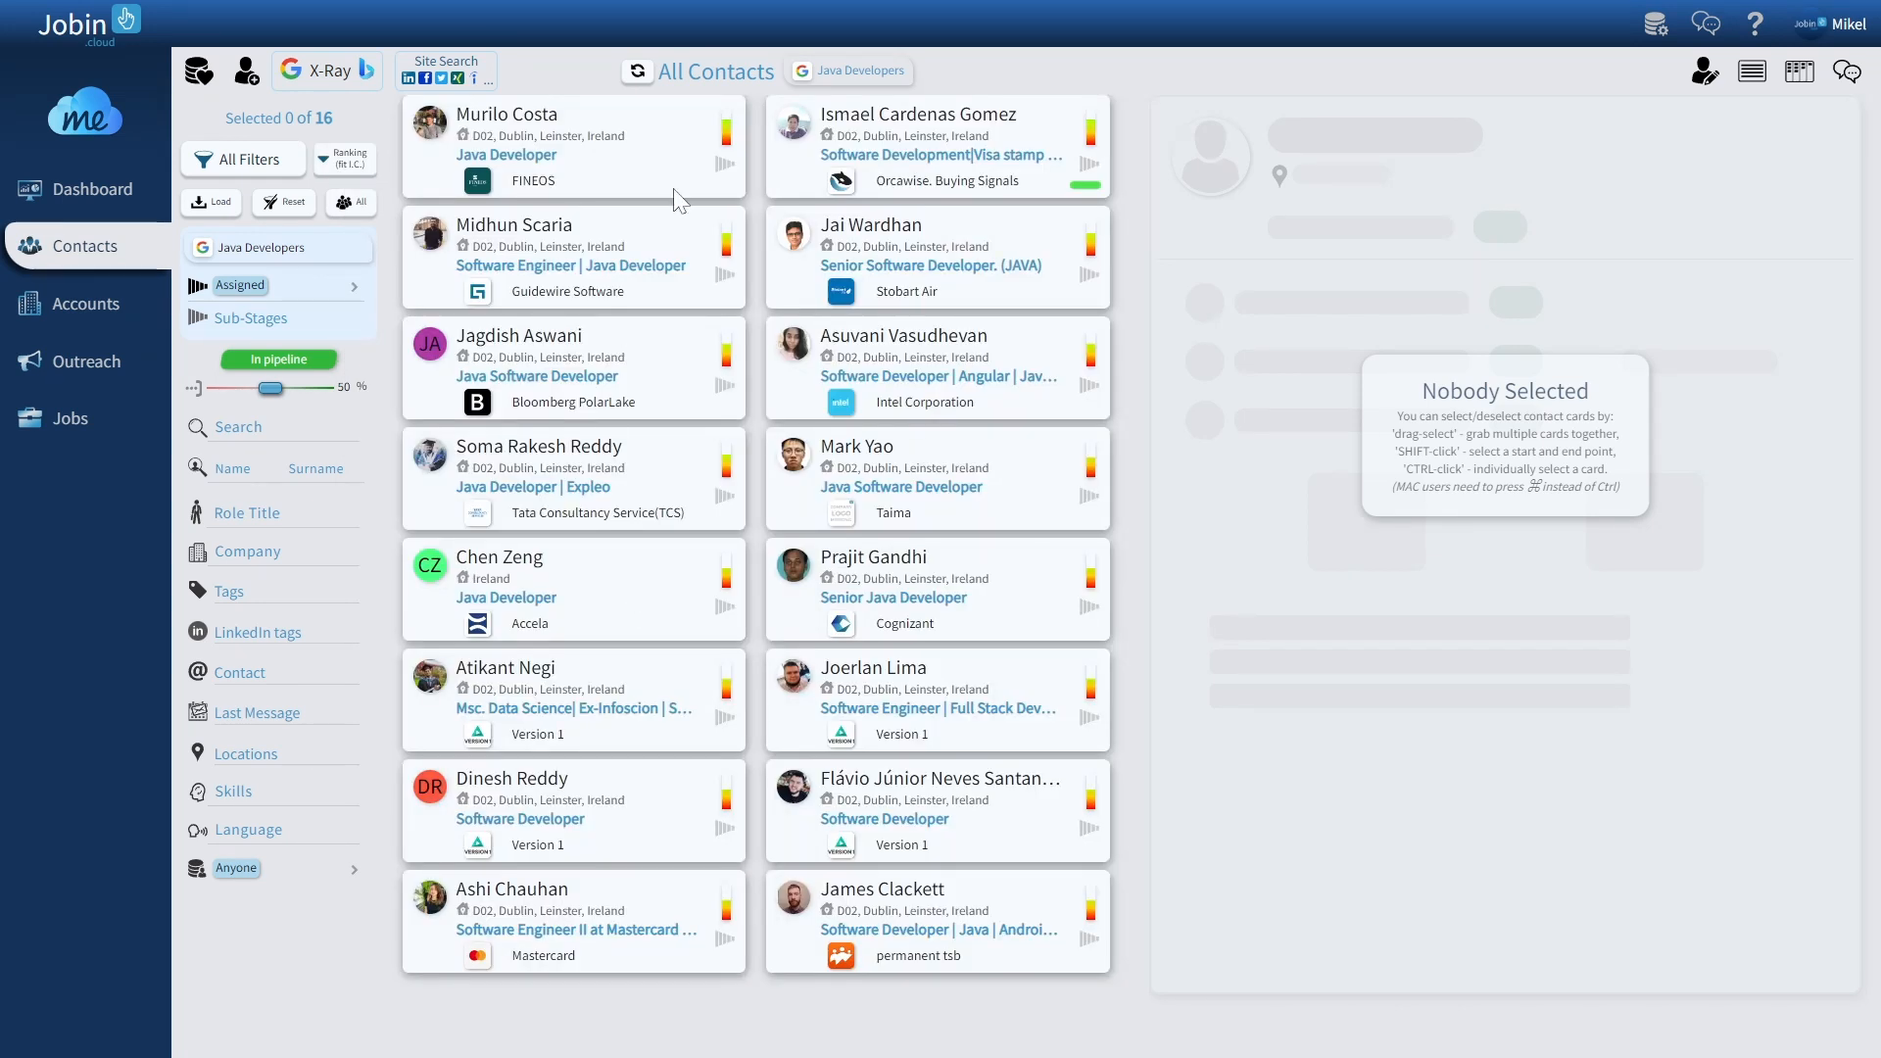
Step: Filter for contacts not in the pipeline, and switch that filter to all contacts
mouse_move(726, 140)
mouse_move(1087, 913)
left_click(293, 362)
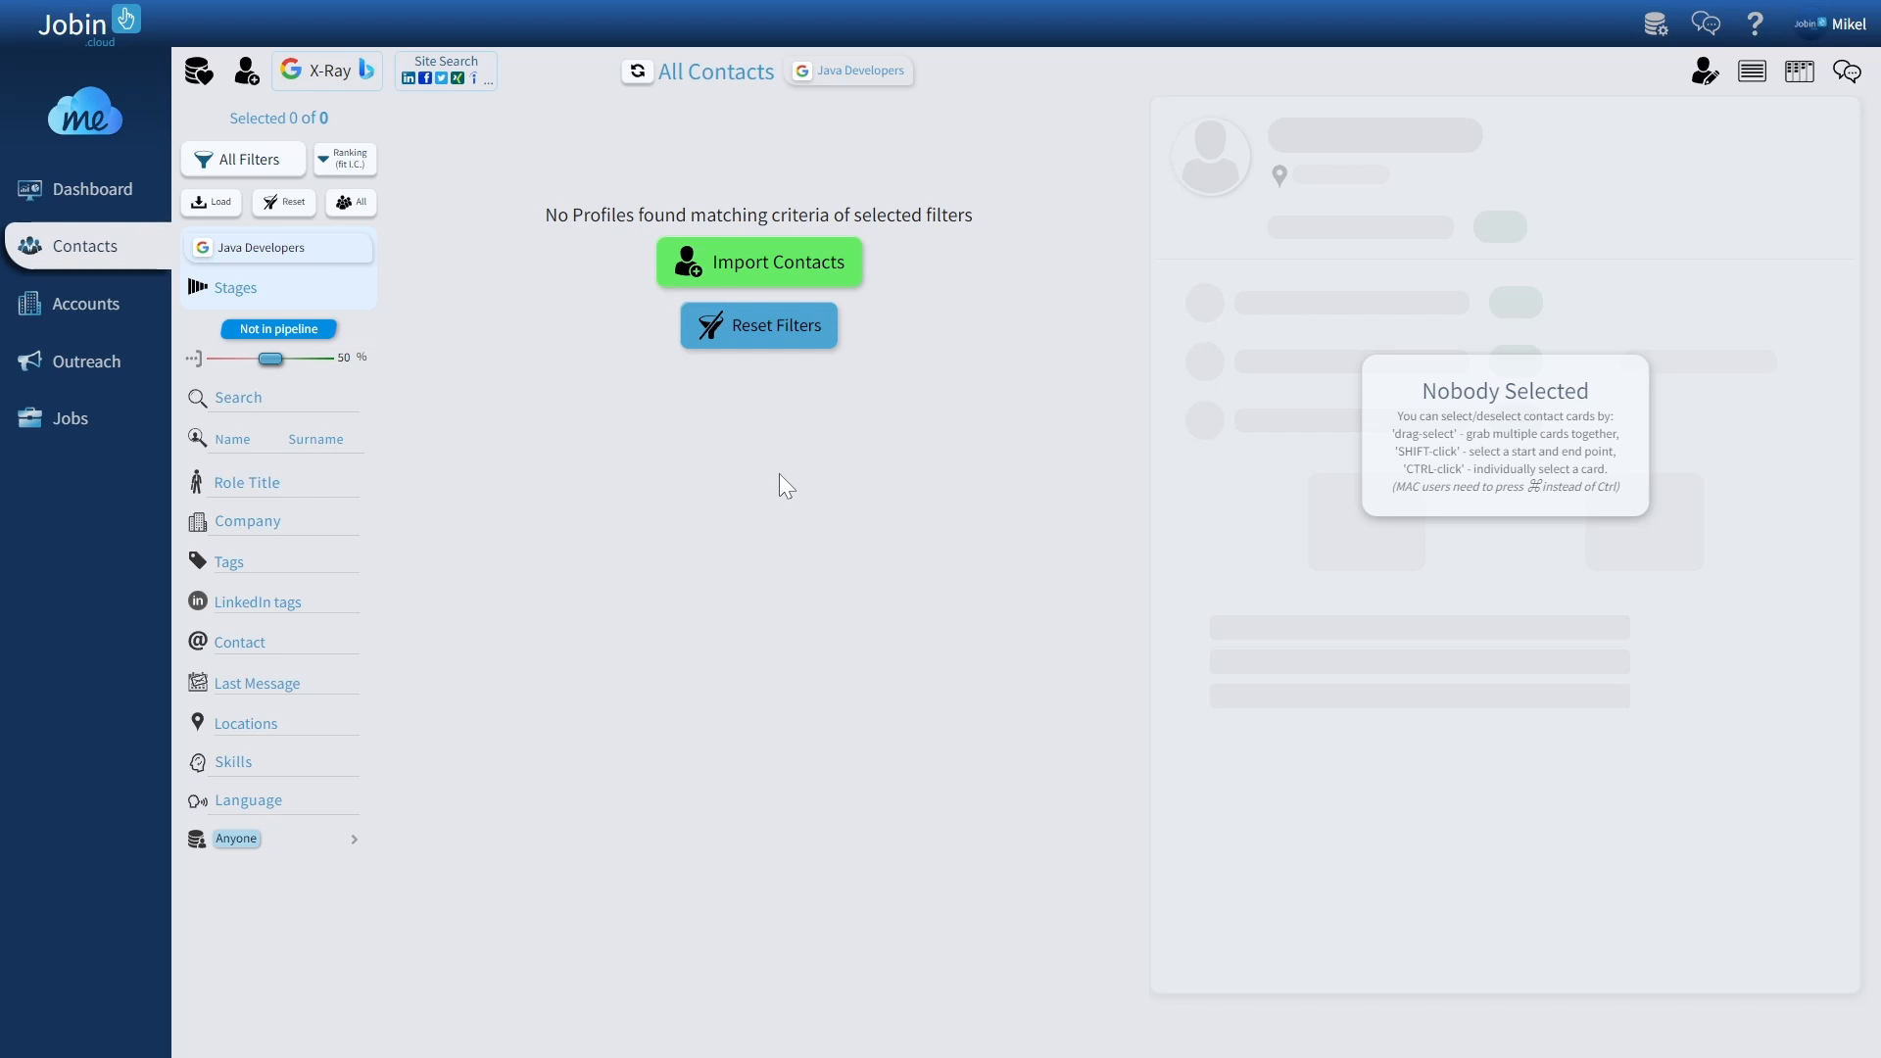
left_click(298, 332)
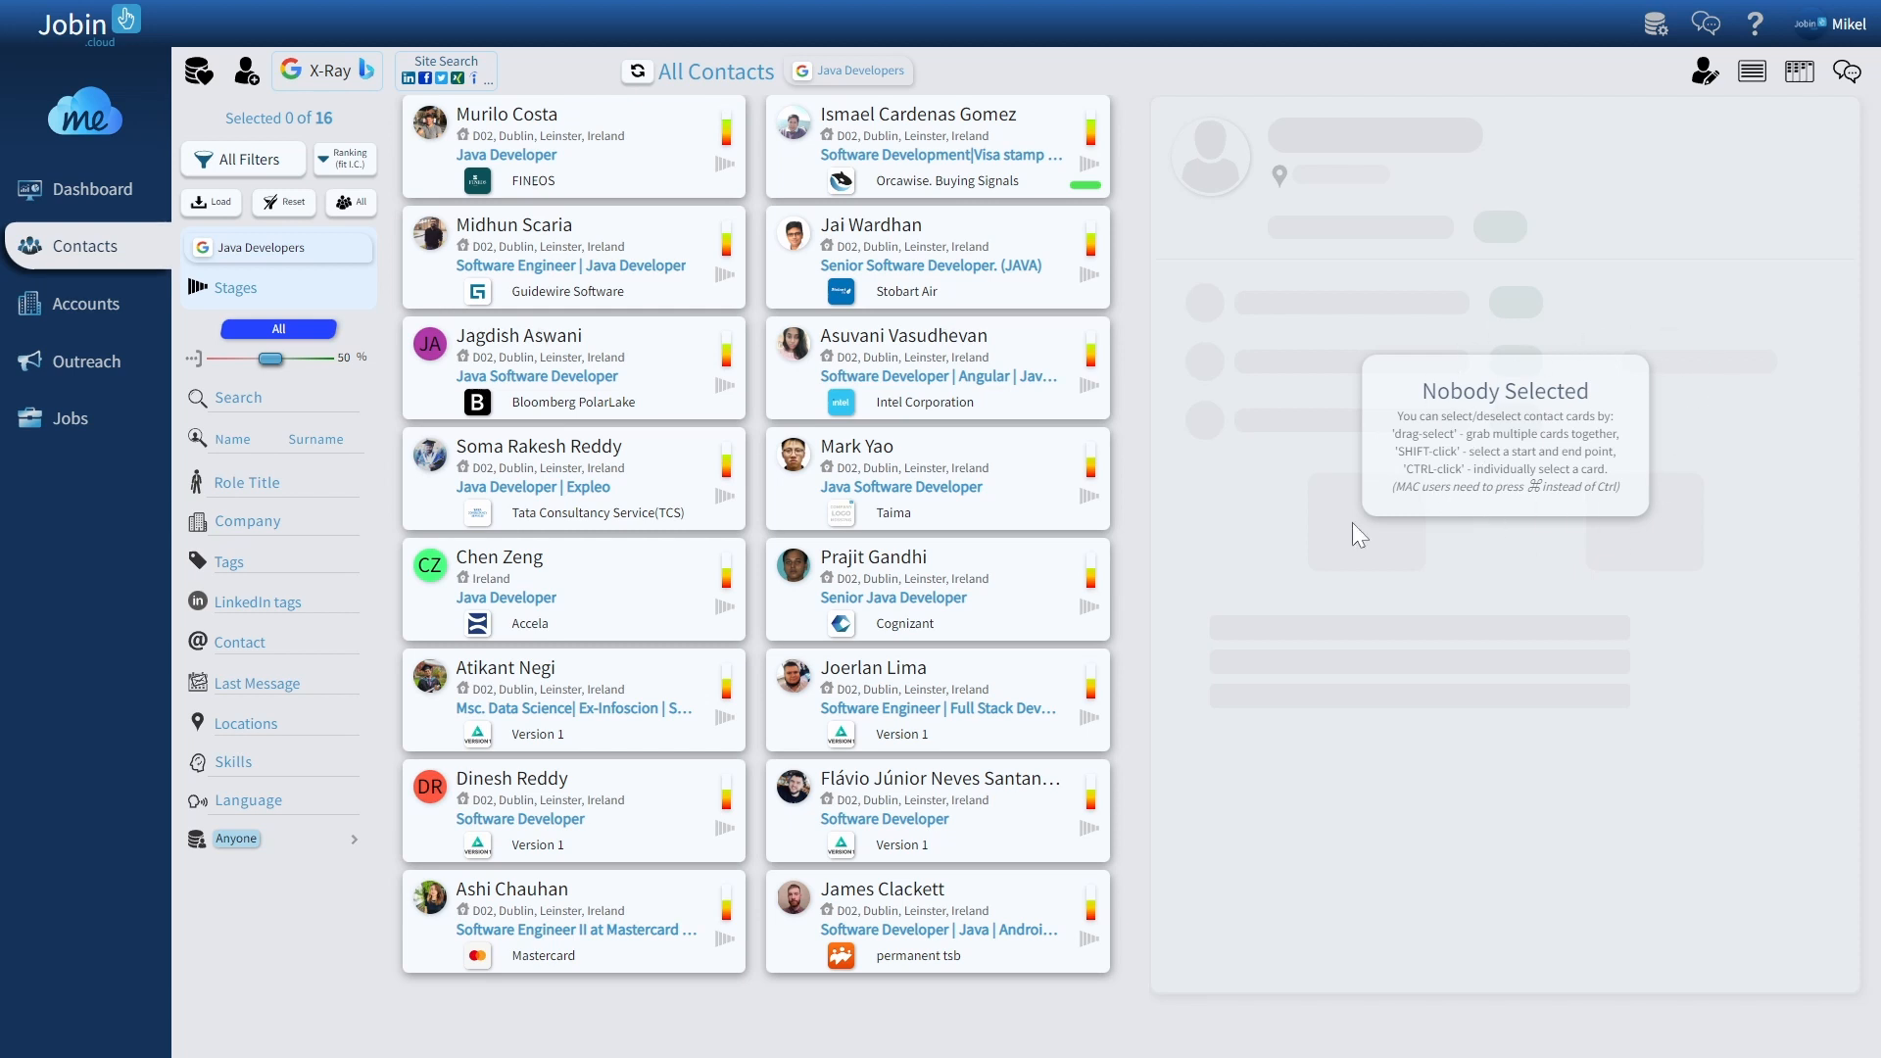
Step: Move the six candidates in the second to fourth rows to Unsuccessful Exit with the motivation Not Interested
left_click_drag(563, 248, 878, 508)
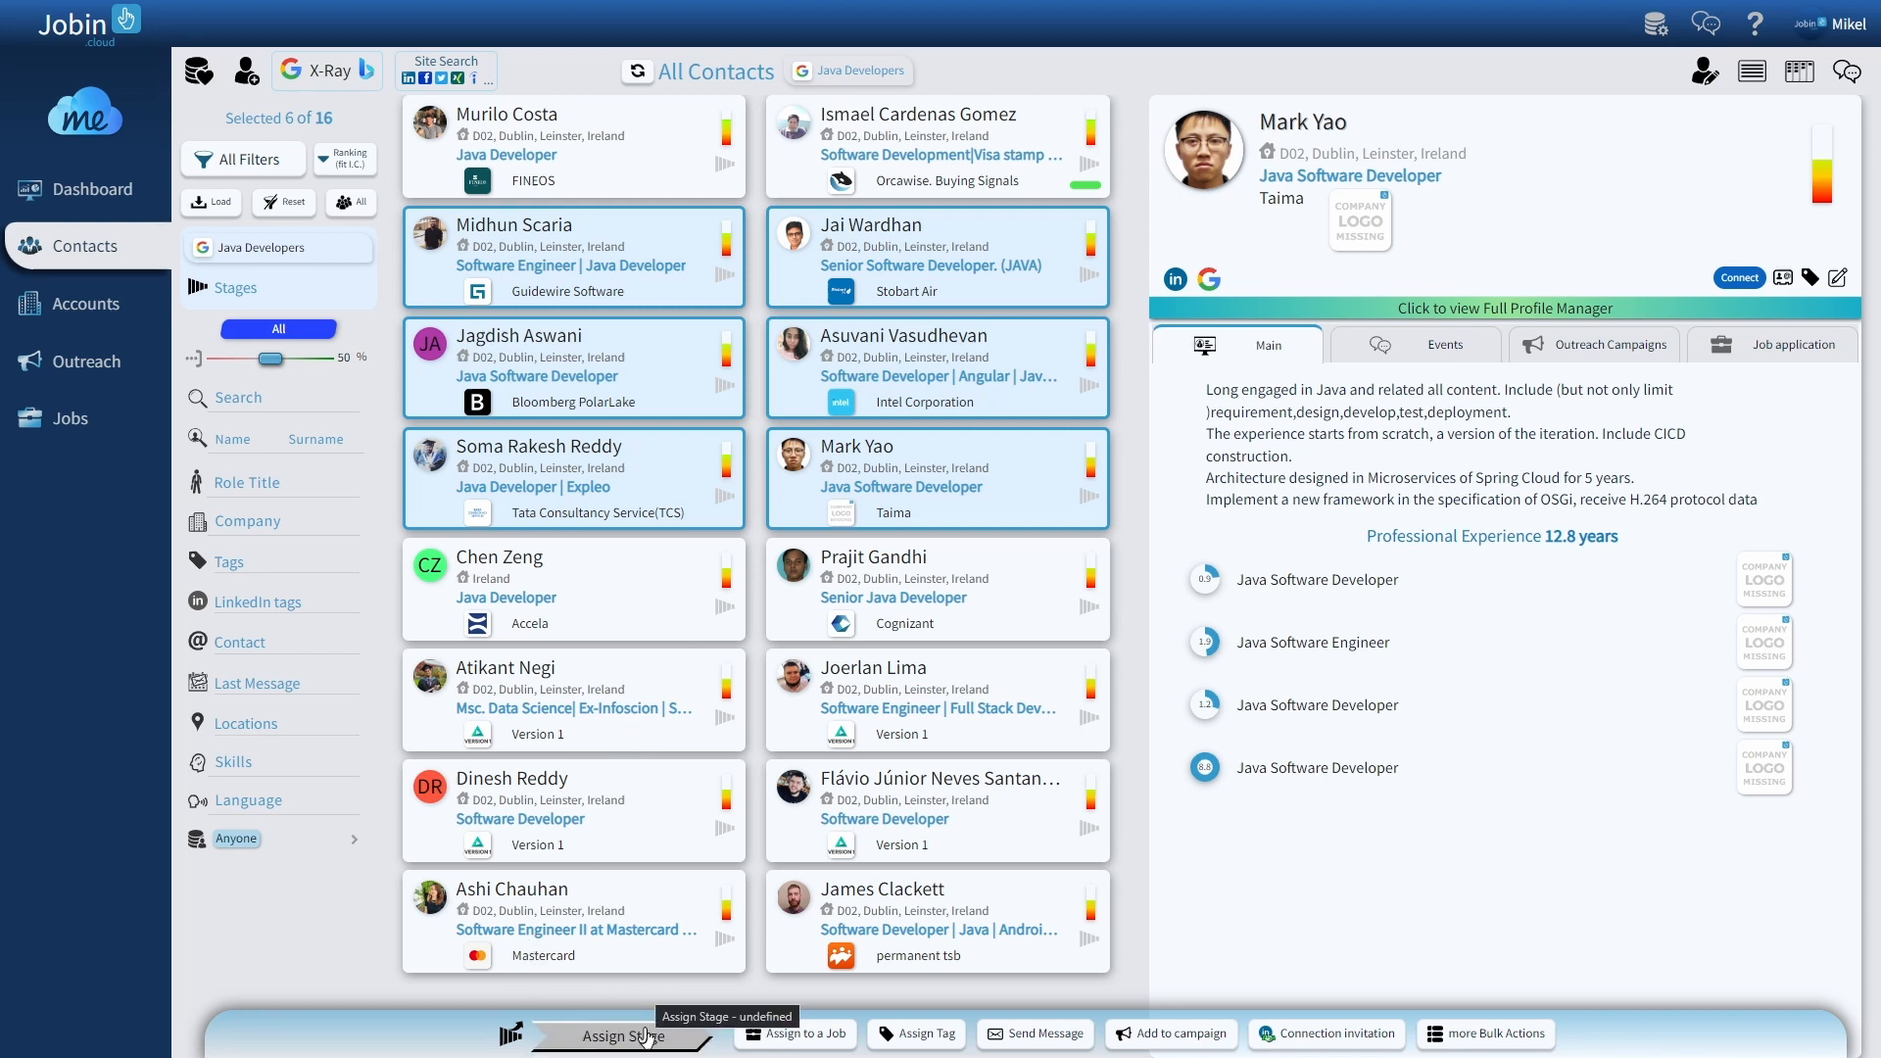
left_click(502, 1037)
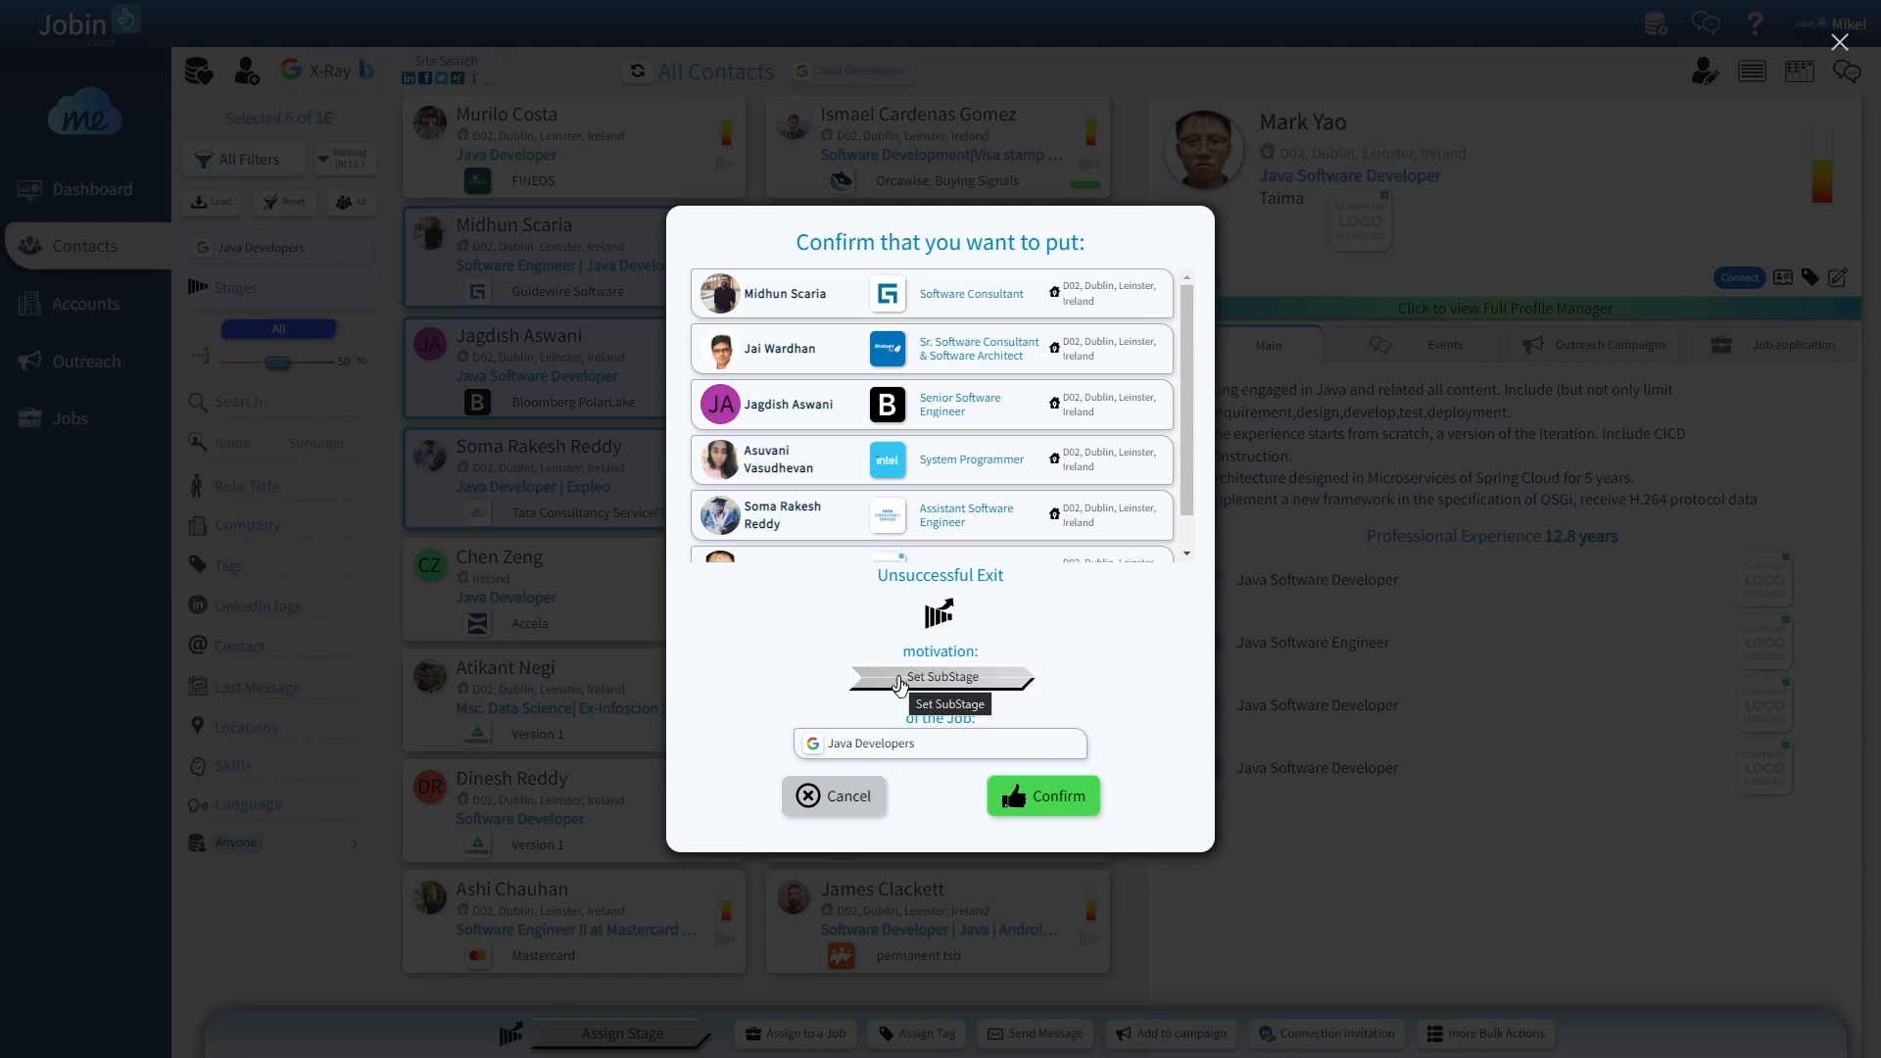
left_click(899, 678)
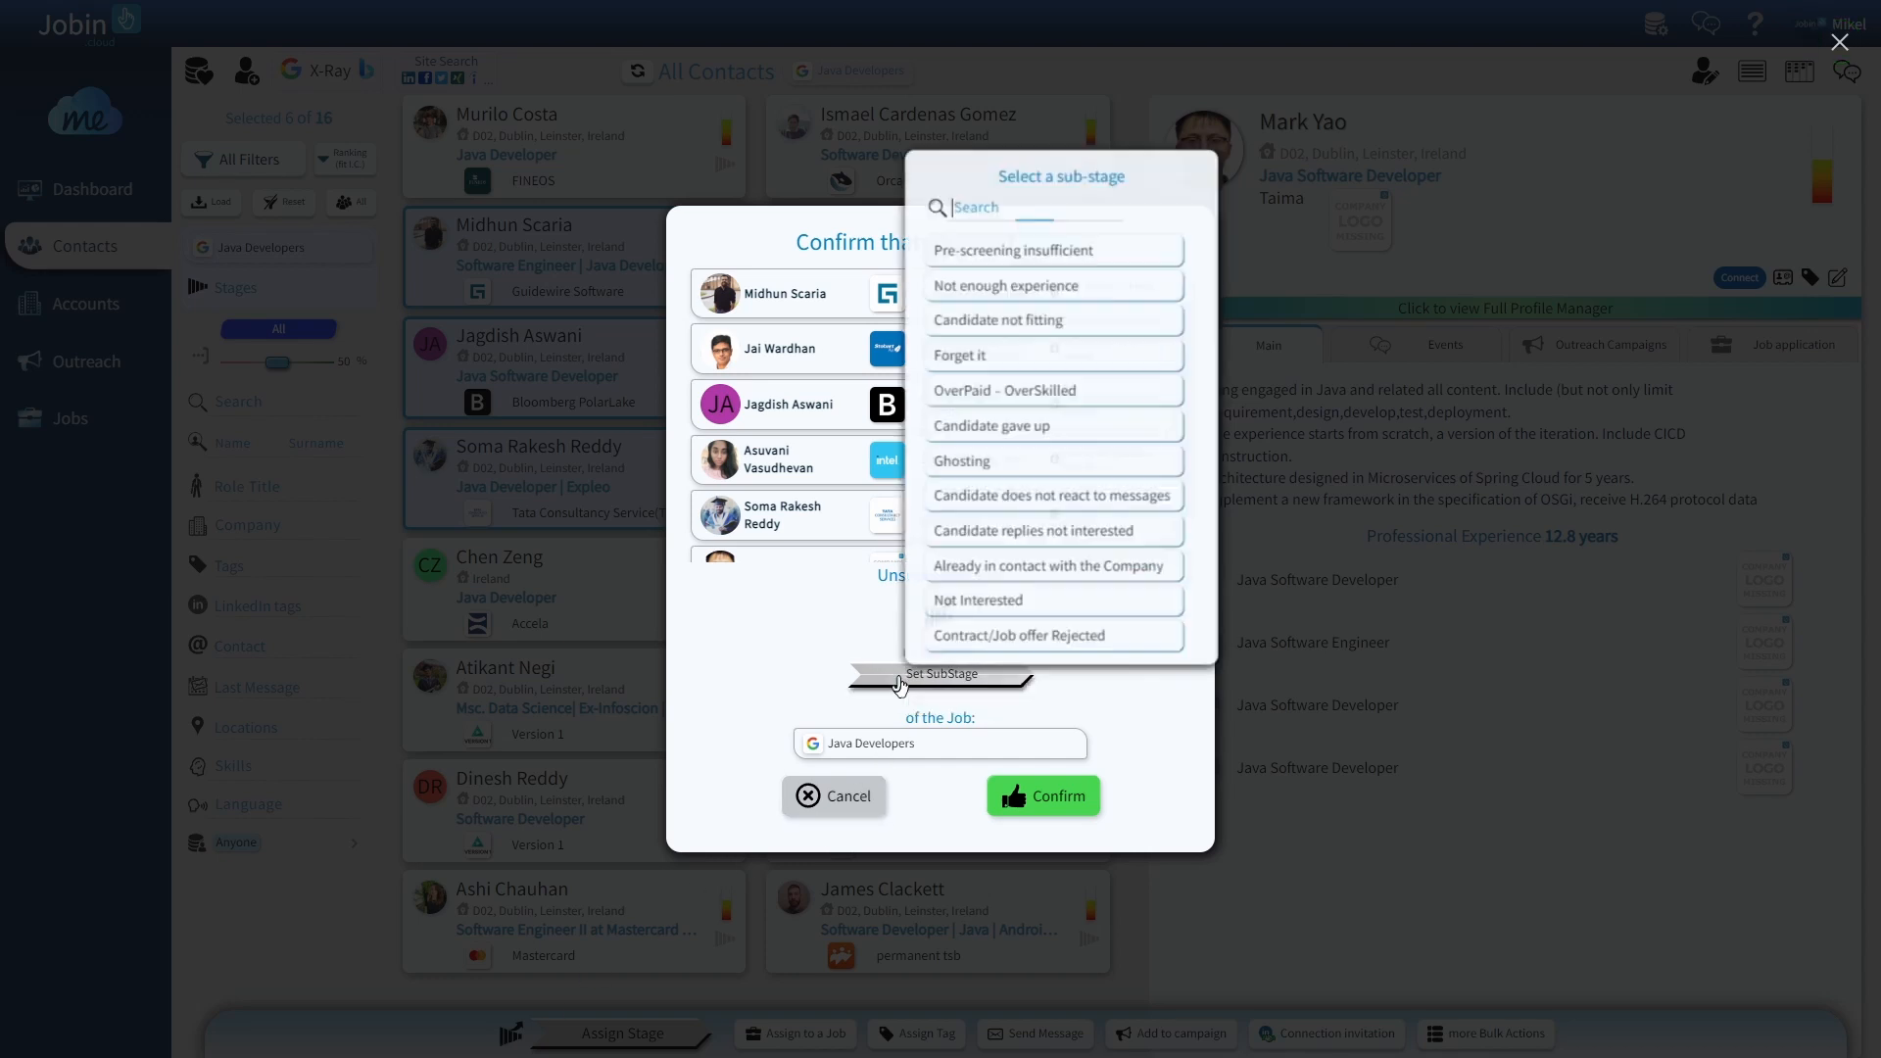
left_click(990, 613)
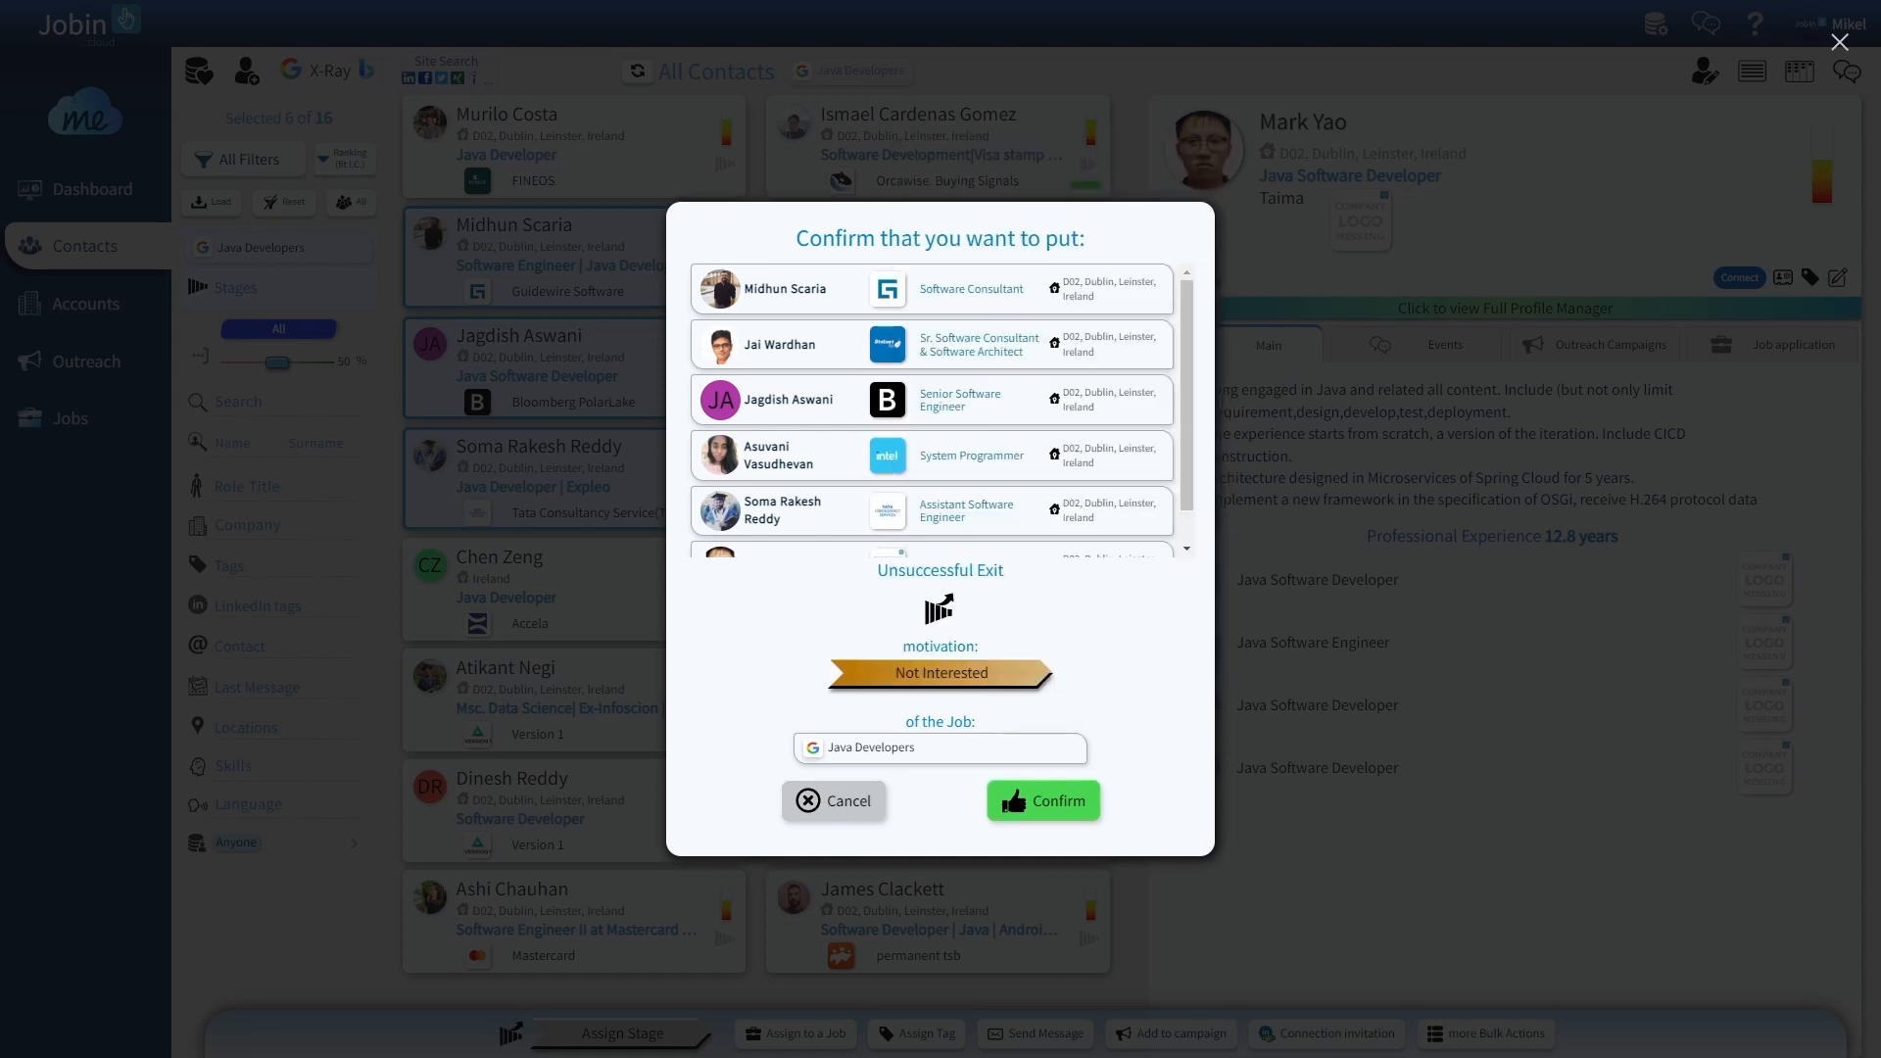
left_click(1035, 806)
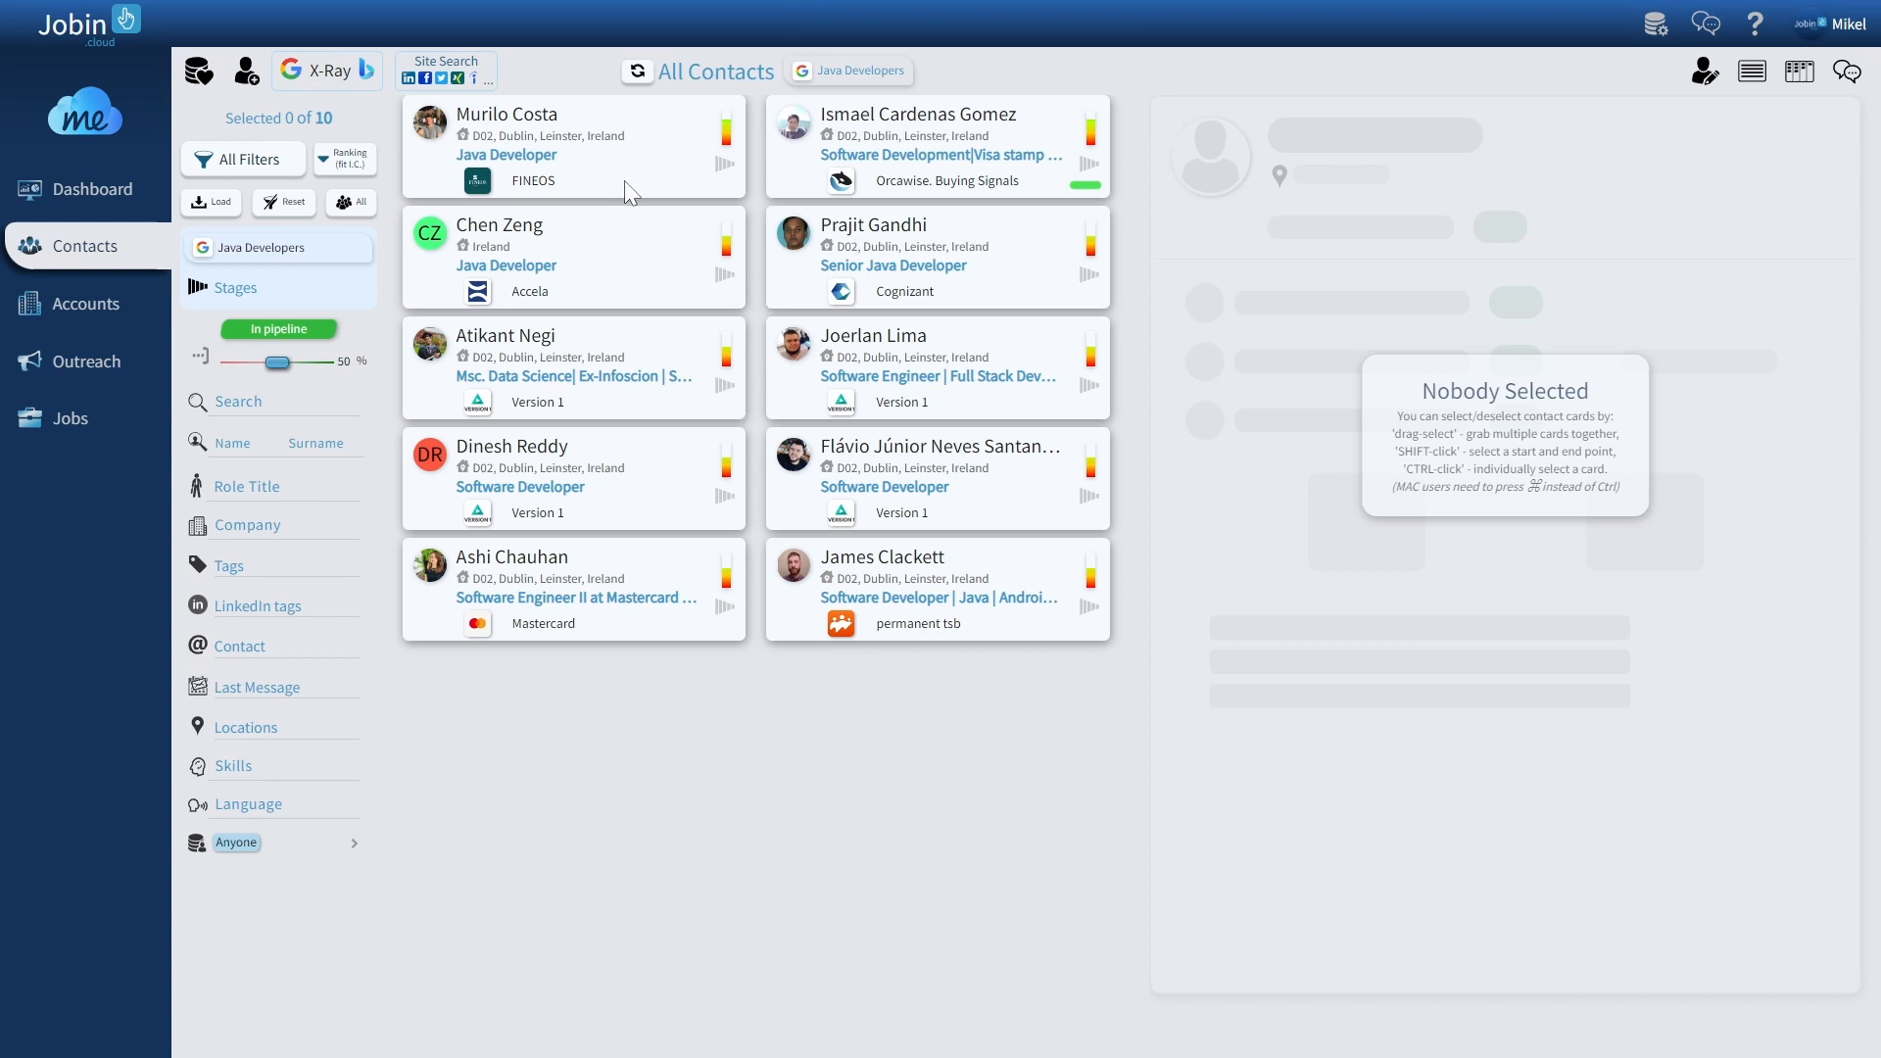
Step: Move the first four candidates of the ranked list to the Screened stage with the sub-stage Contact ASAP
left_click_drag(615, 179, 1009, 302)
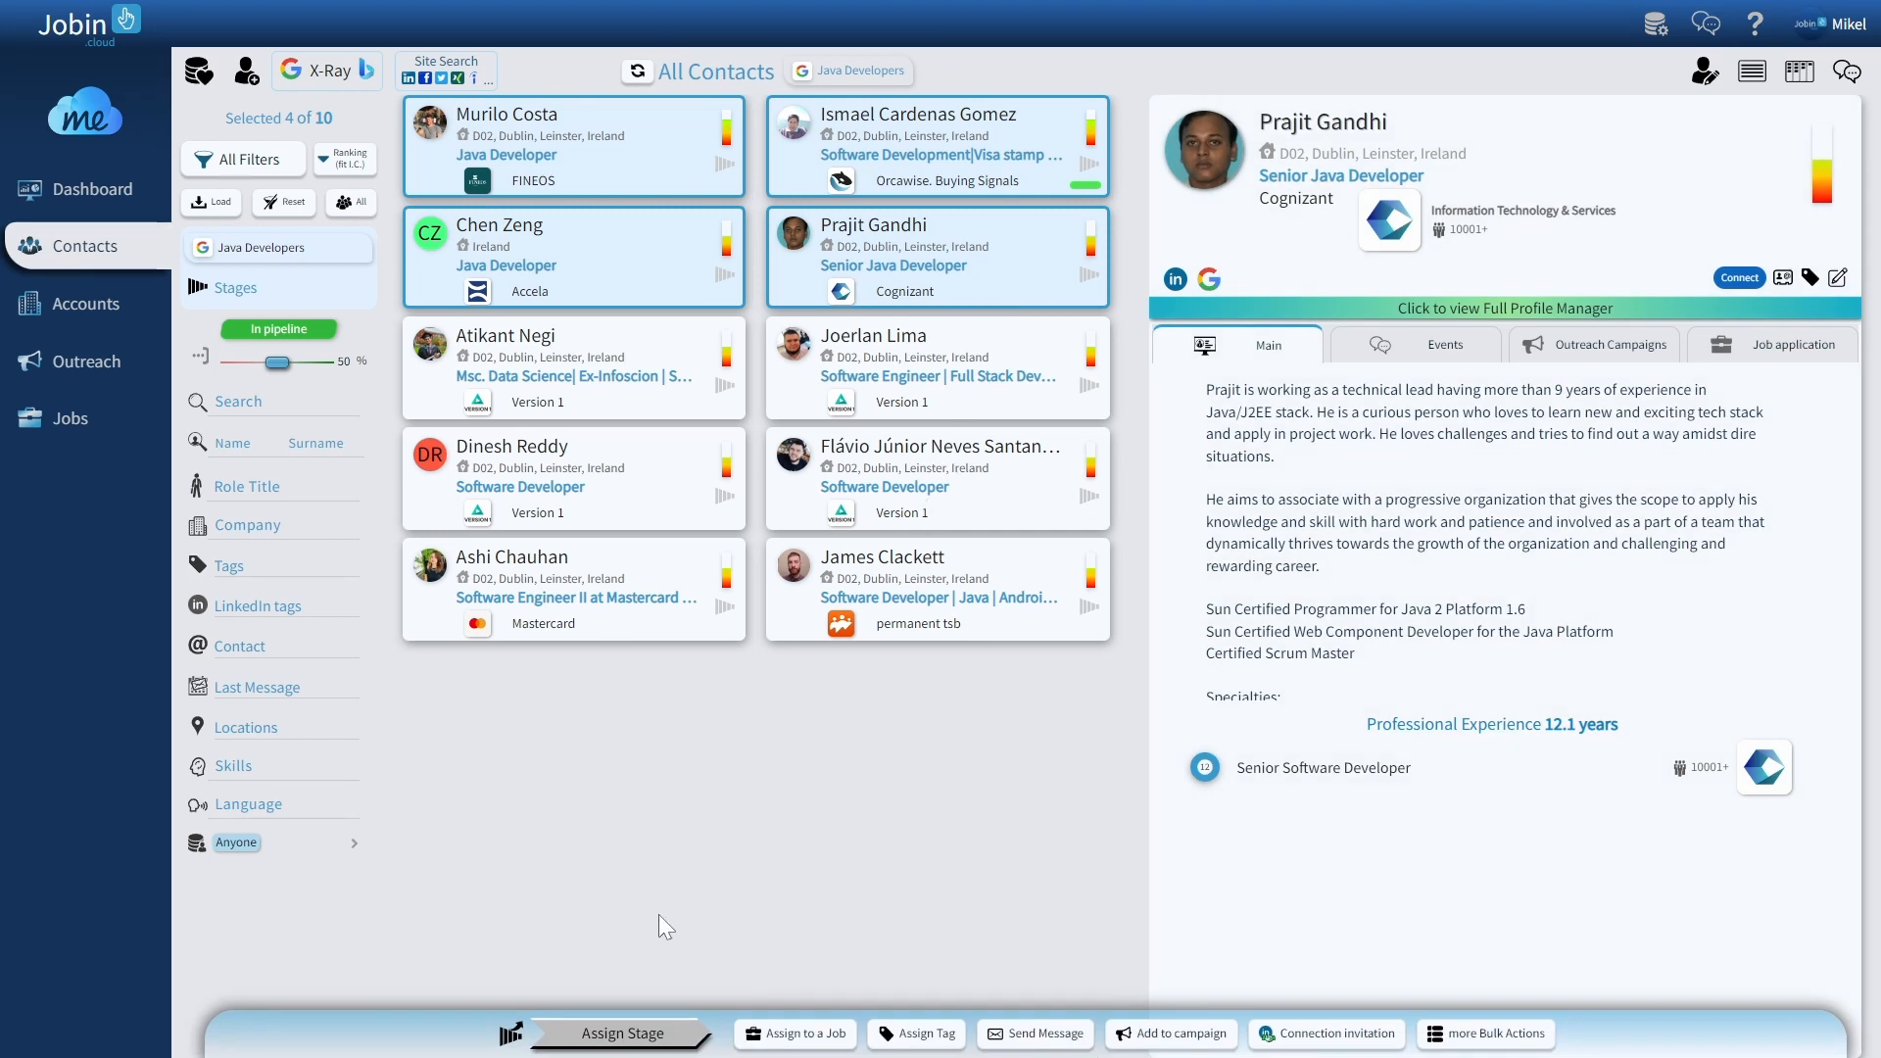
left_click(580, 1019)
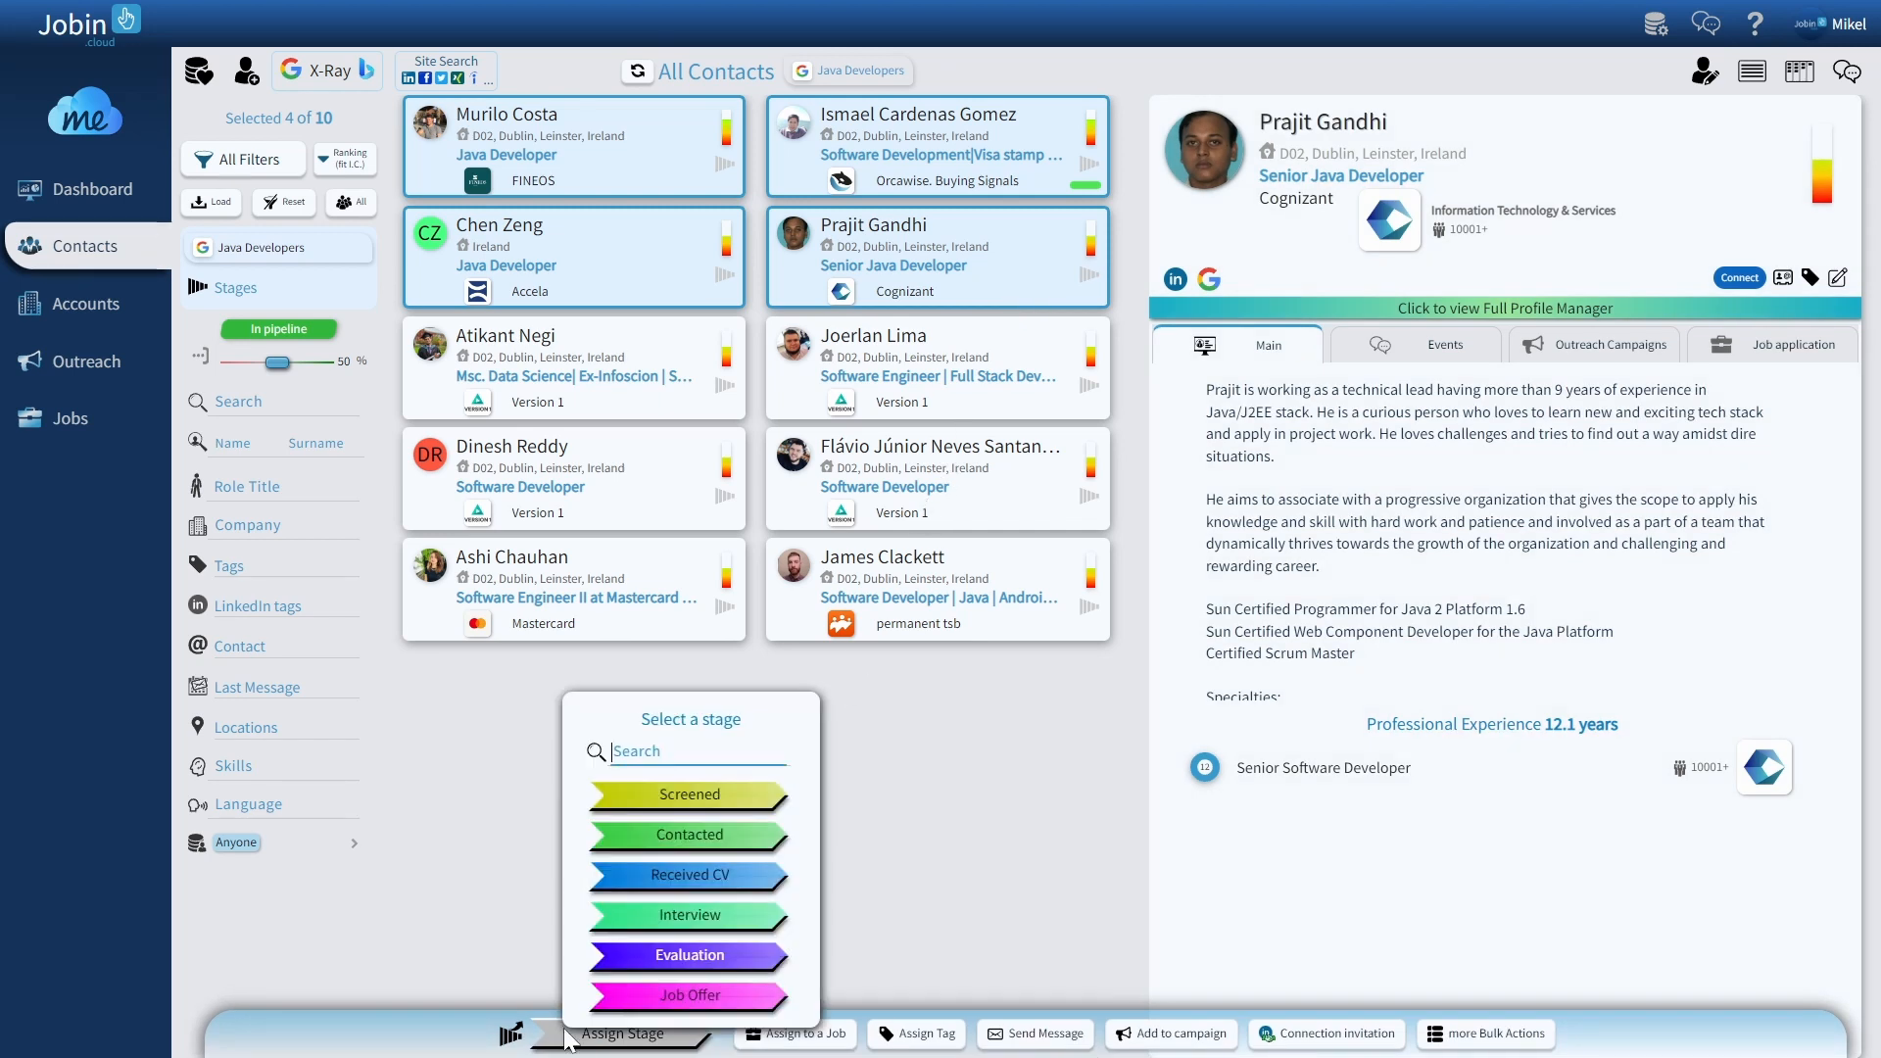
left_click(686, 797)
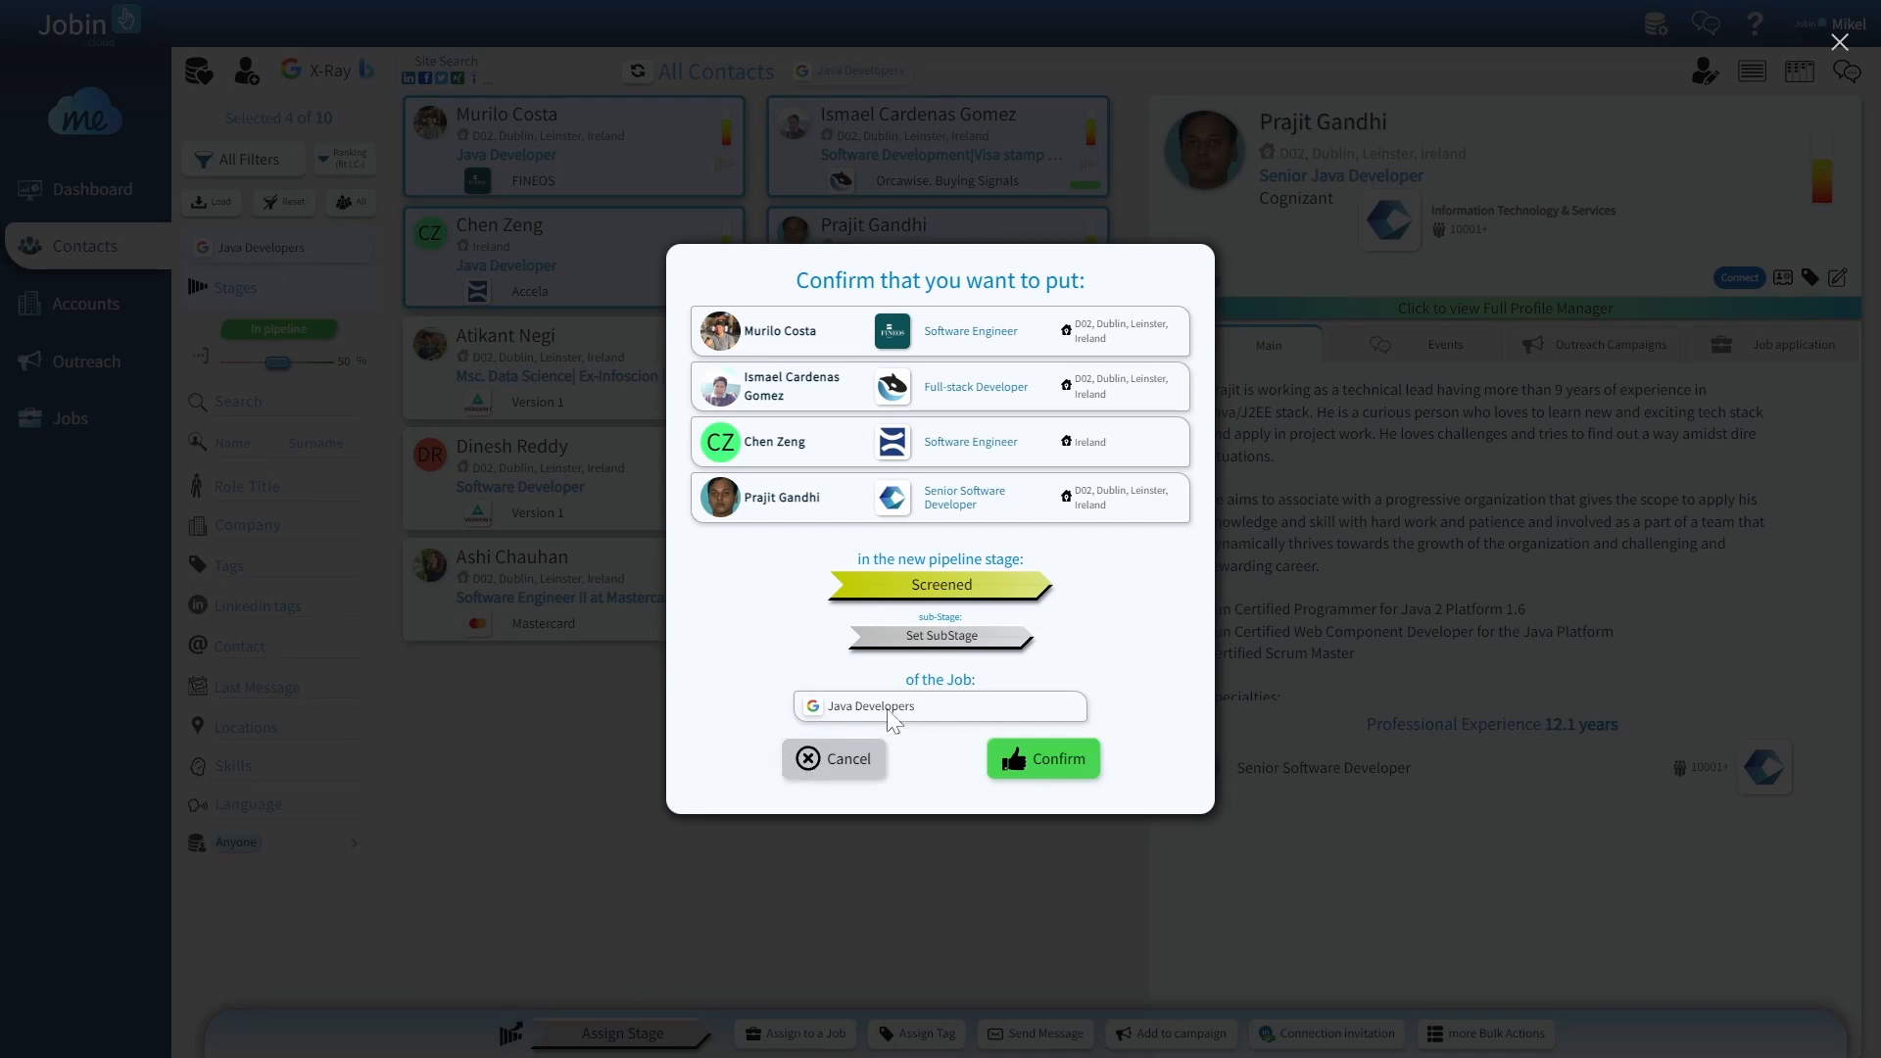
left_click(904, 646)
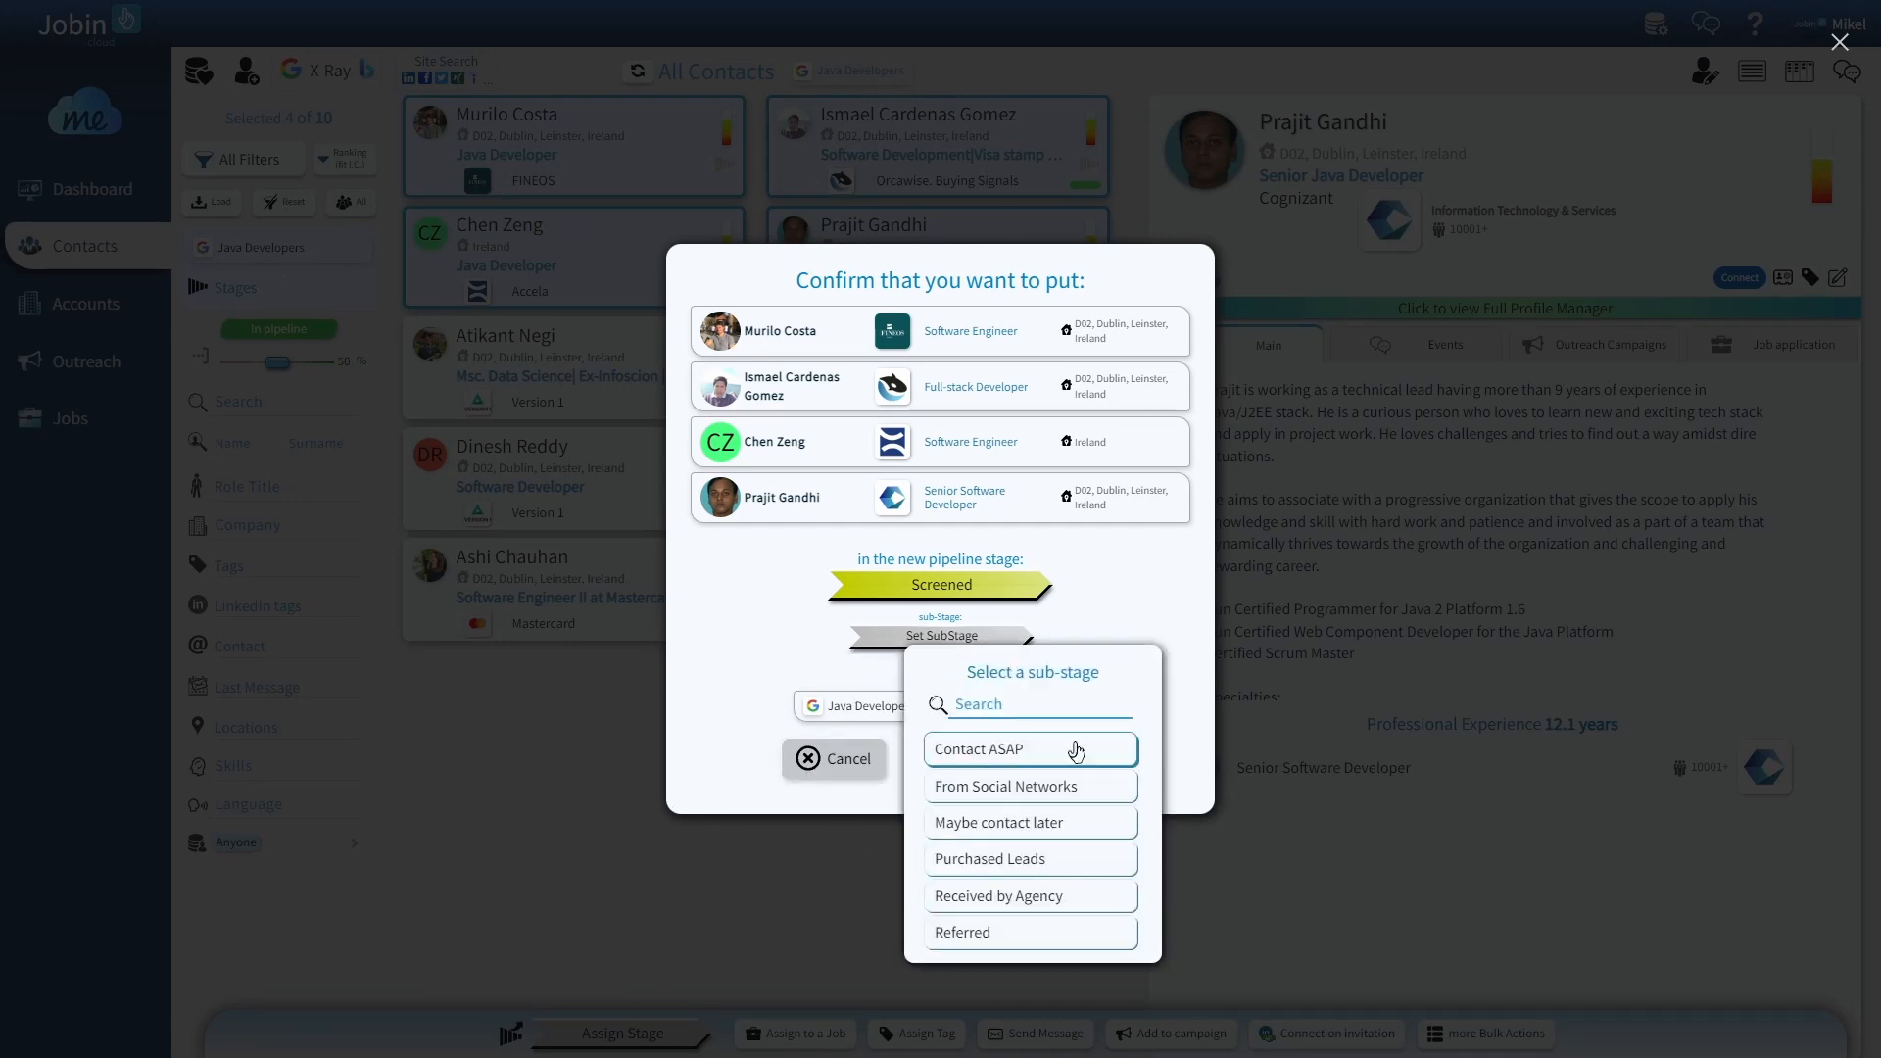
left_click(1067, 749)
left_click(1052, 757)
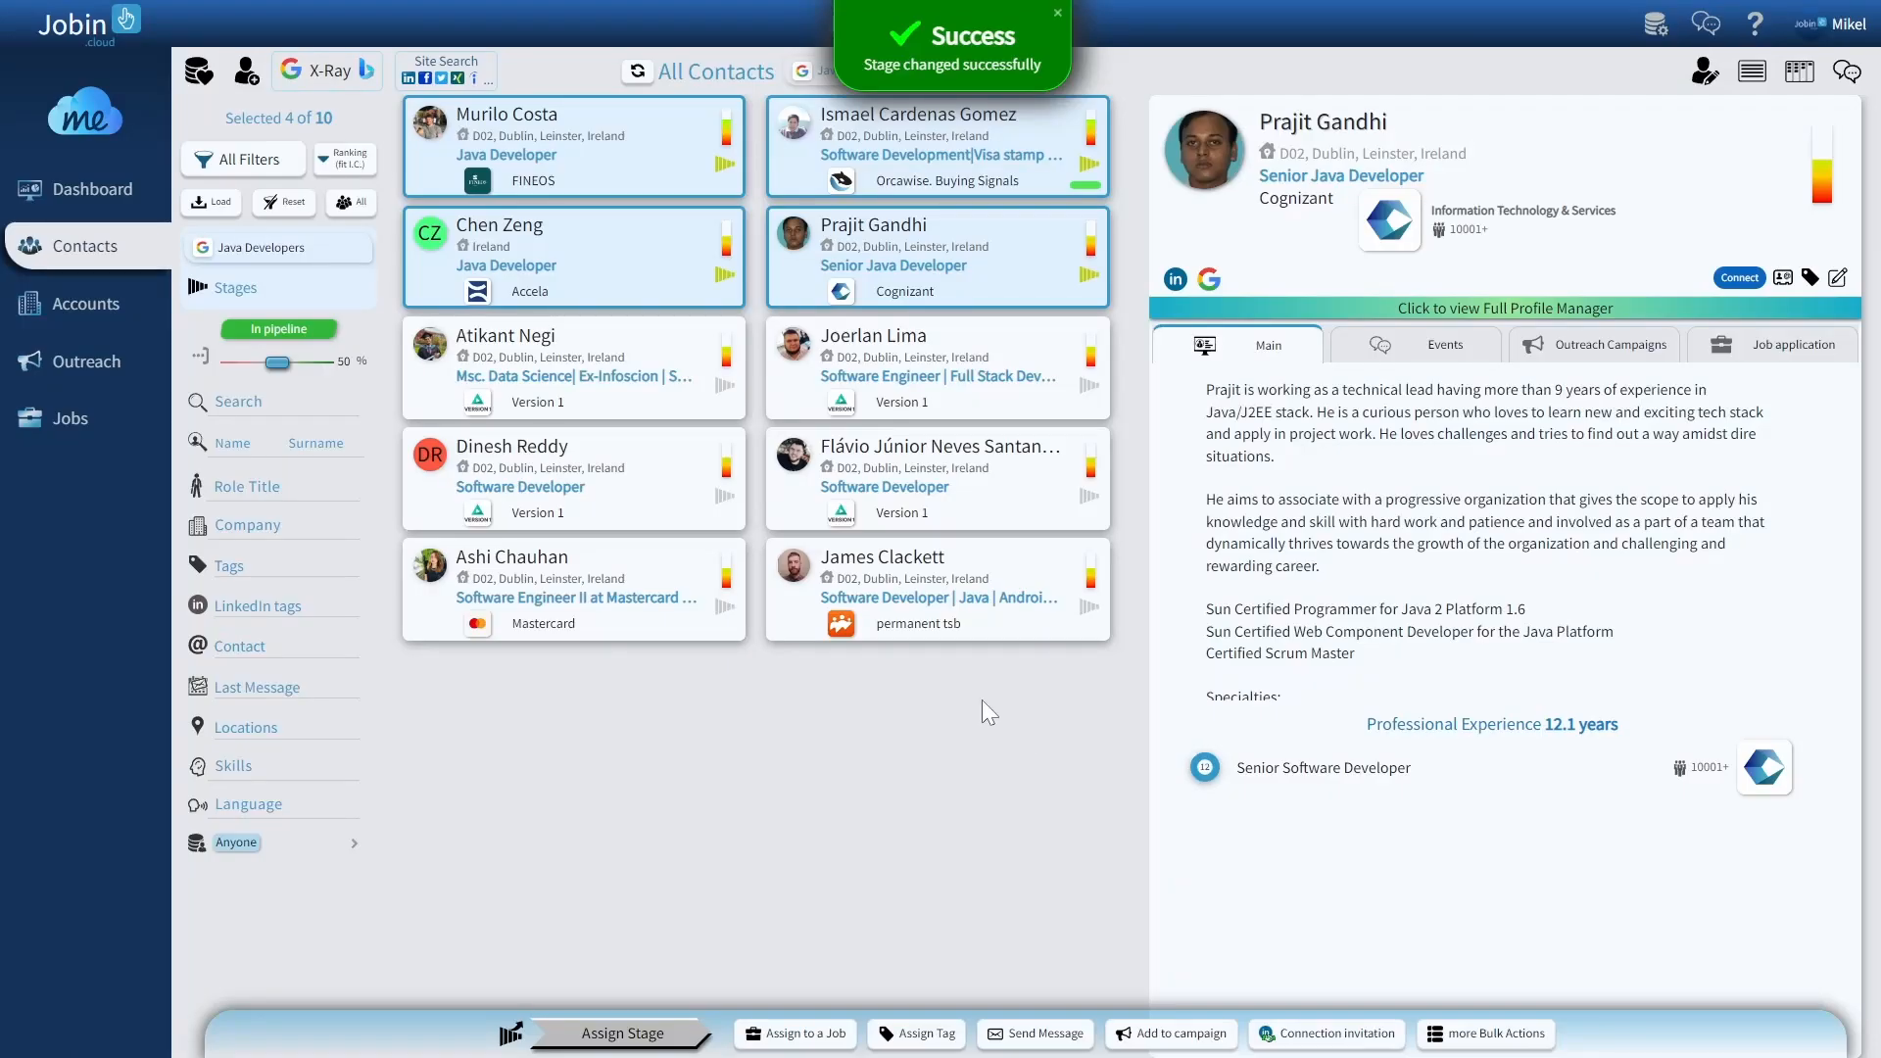
mouse_move(725, 284)
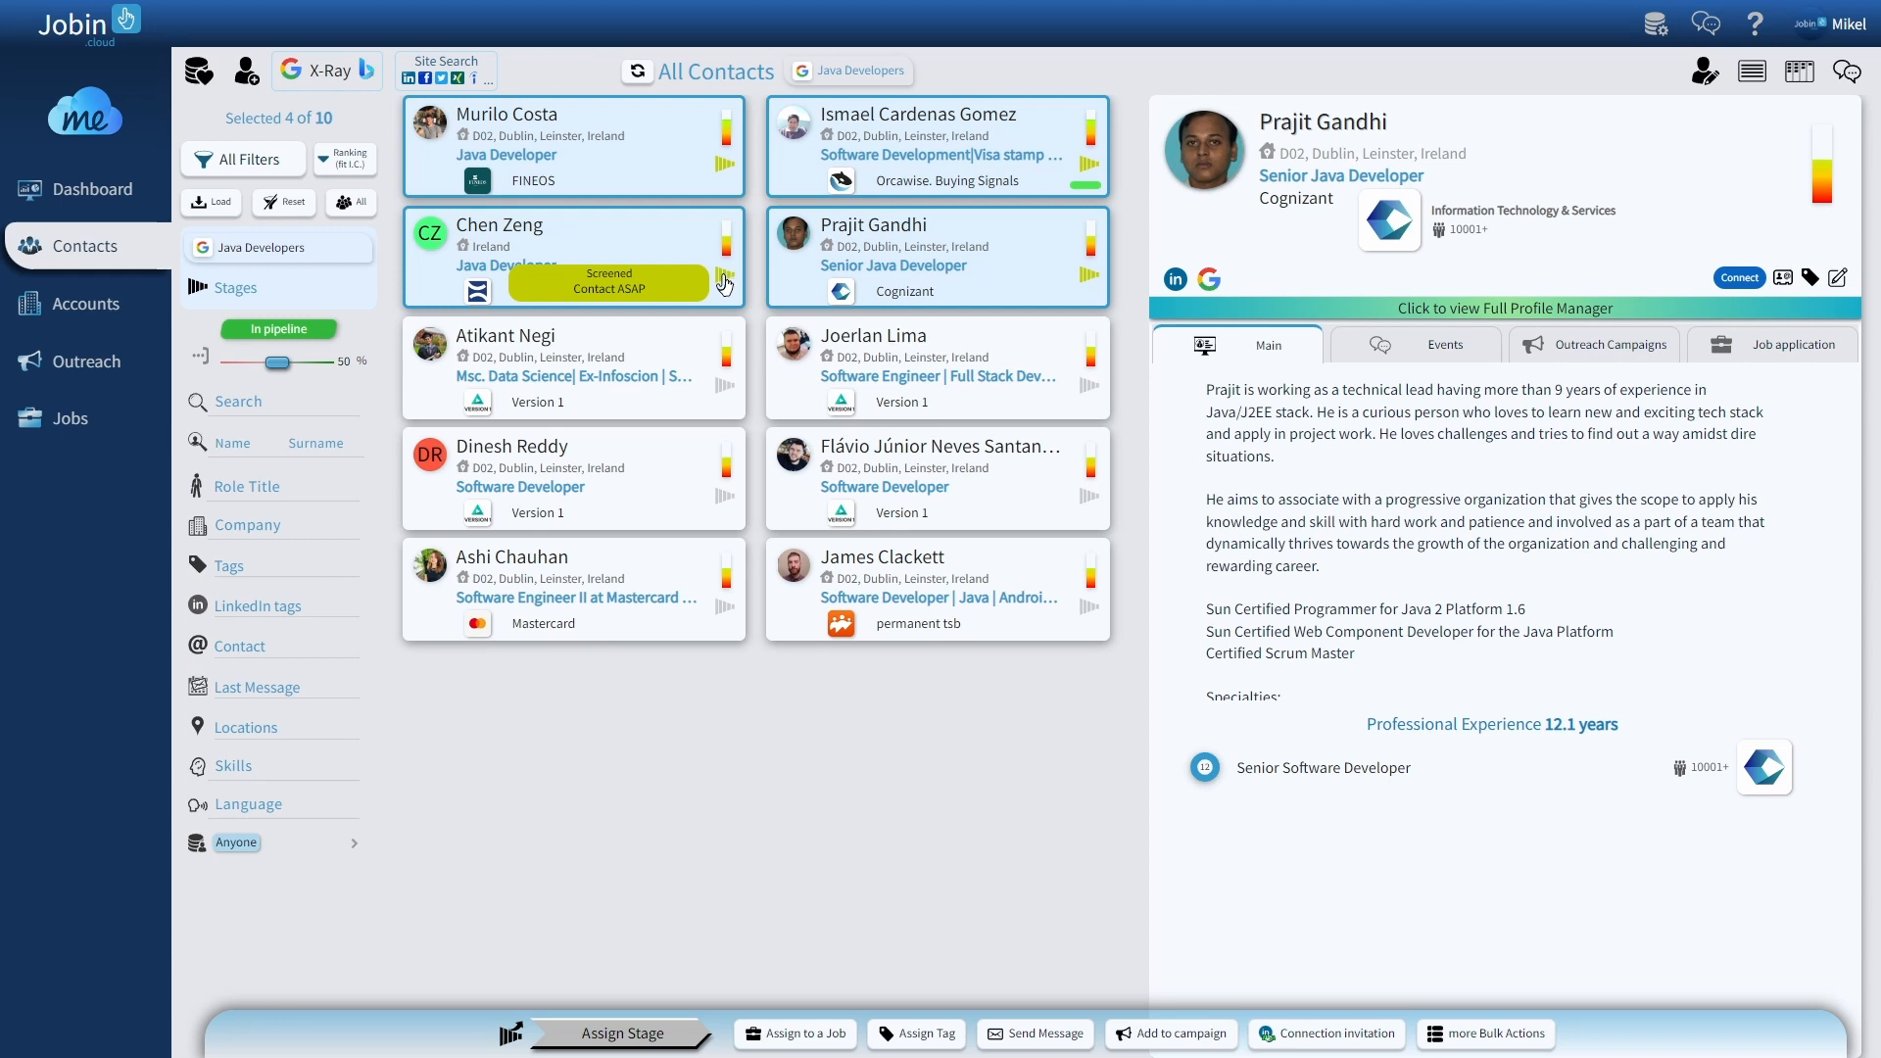
mouse_move(723, 404)
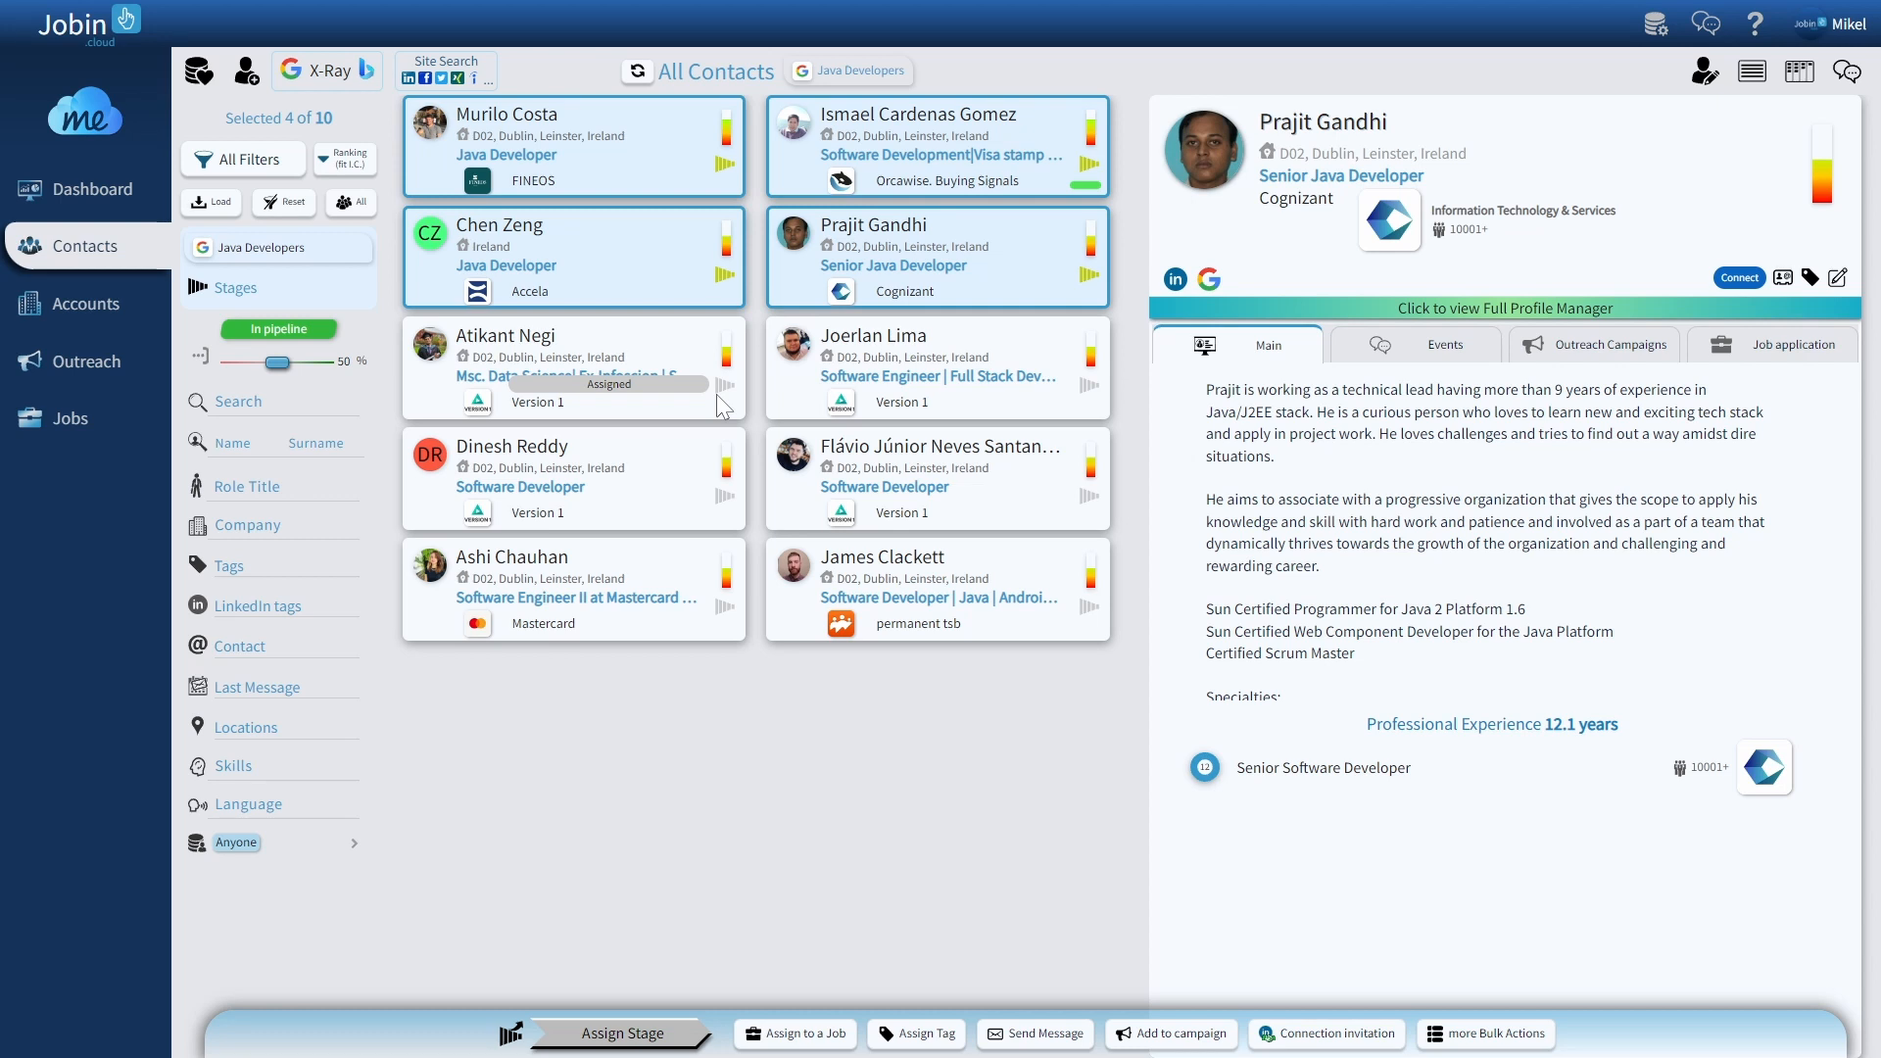
Step: Filter the Java Developers contacts by the Unsuccessful Exit stage
left_click(274, 296)
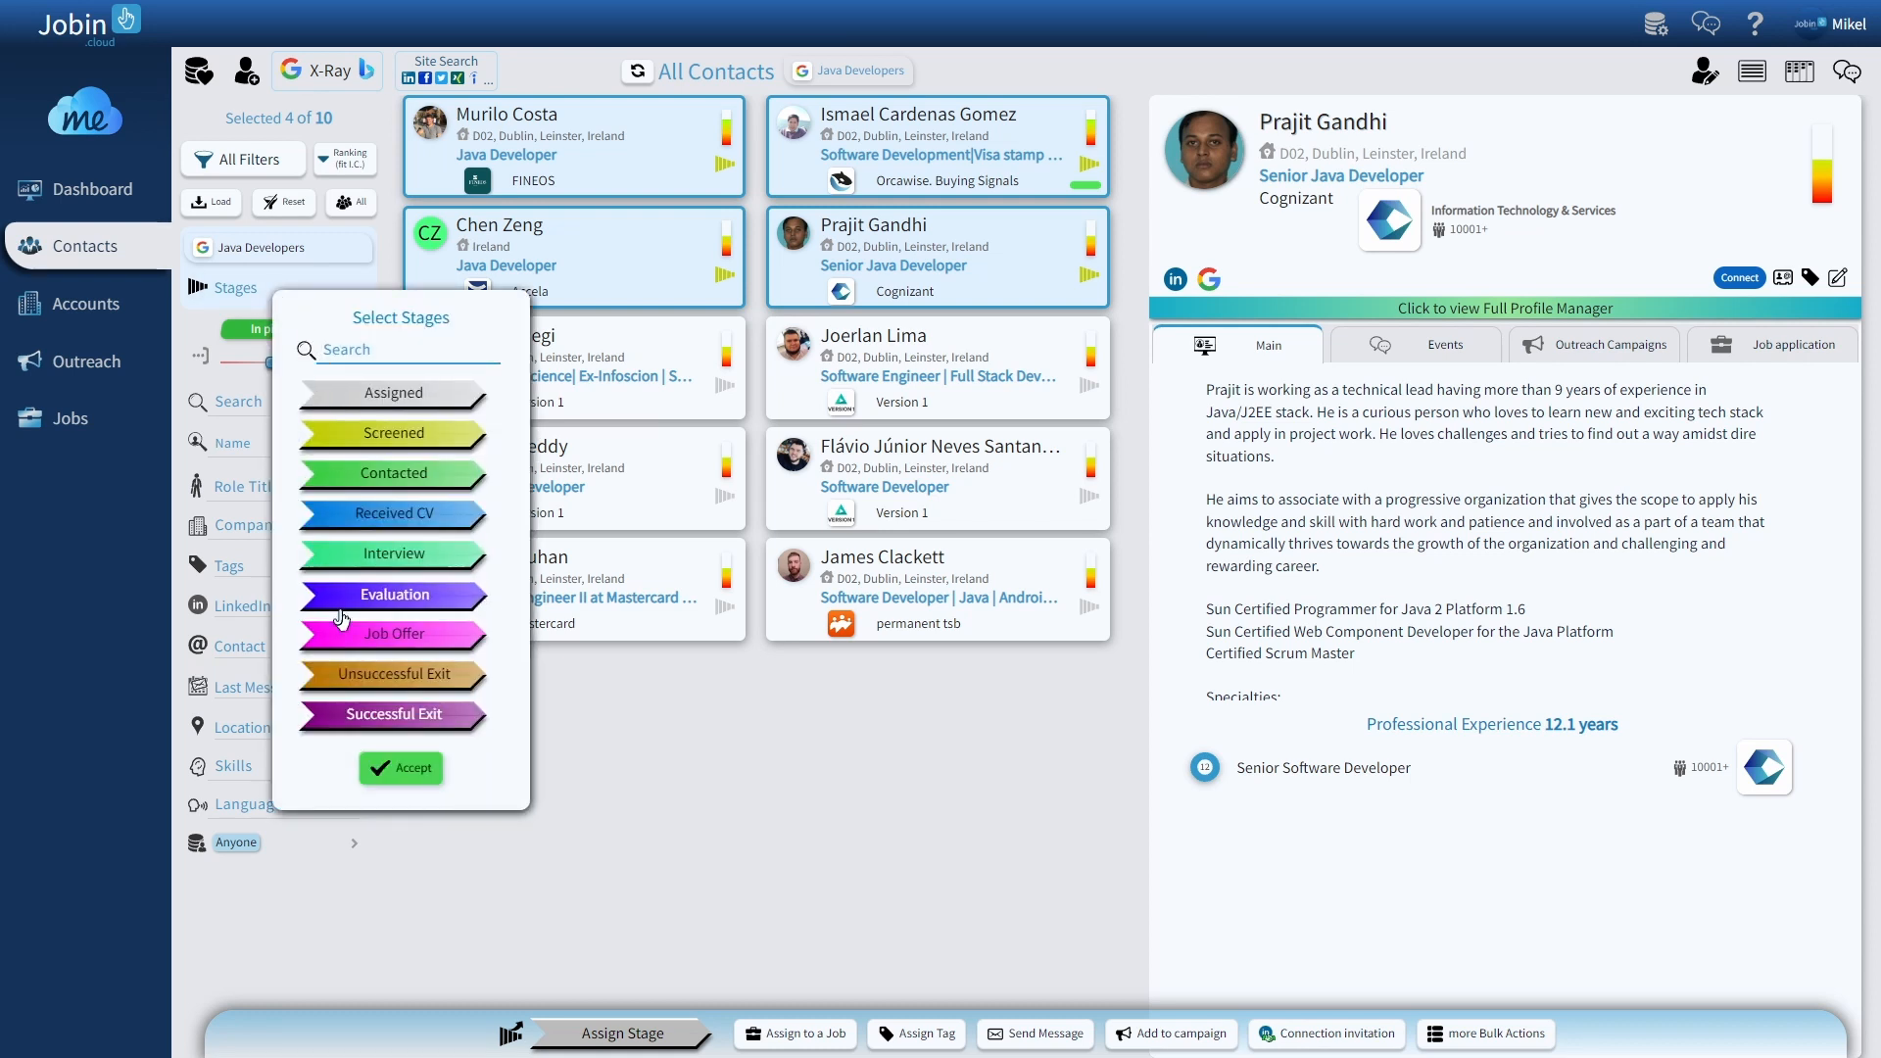
left_click(387, 680)
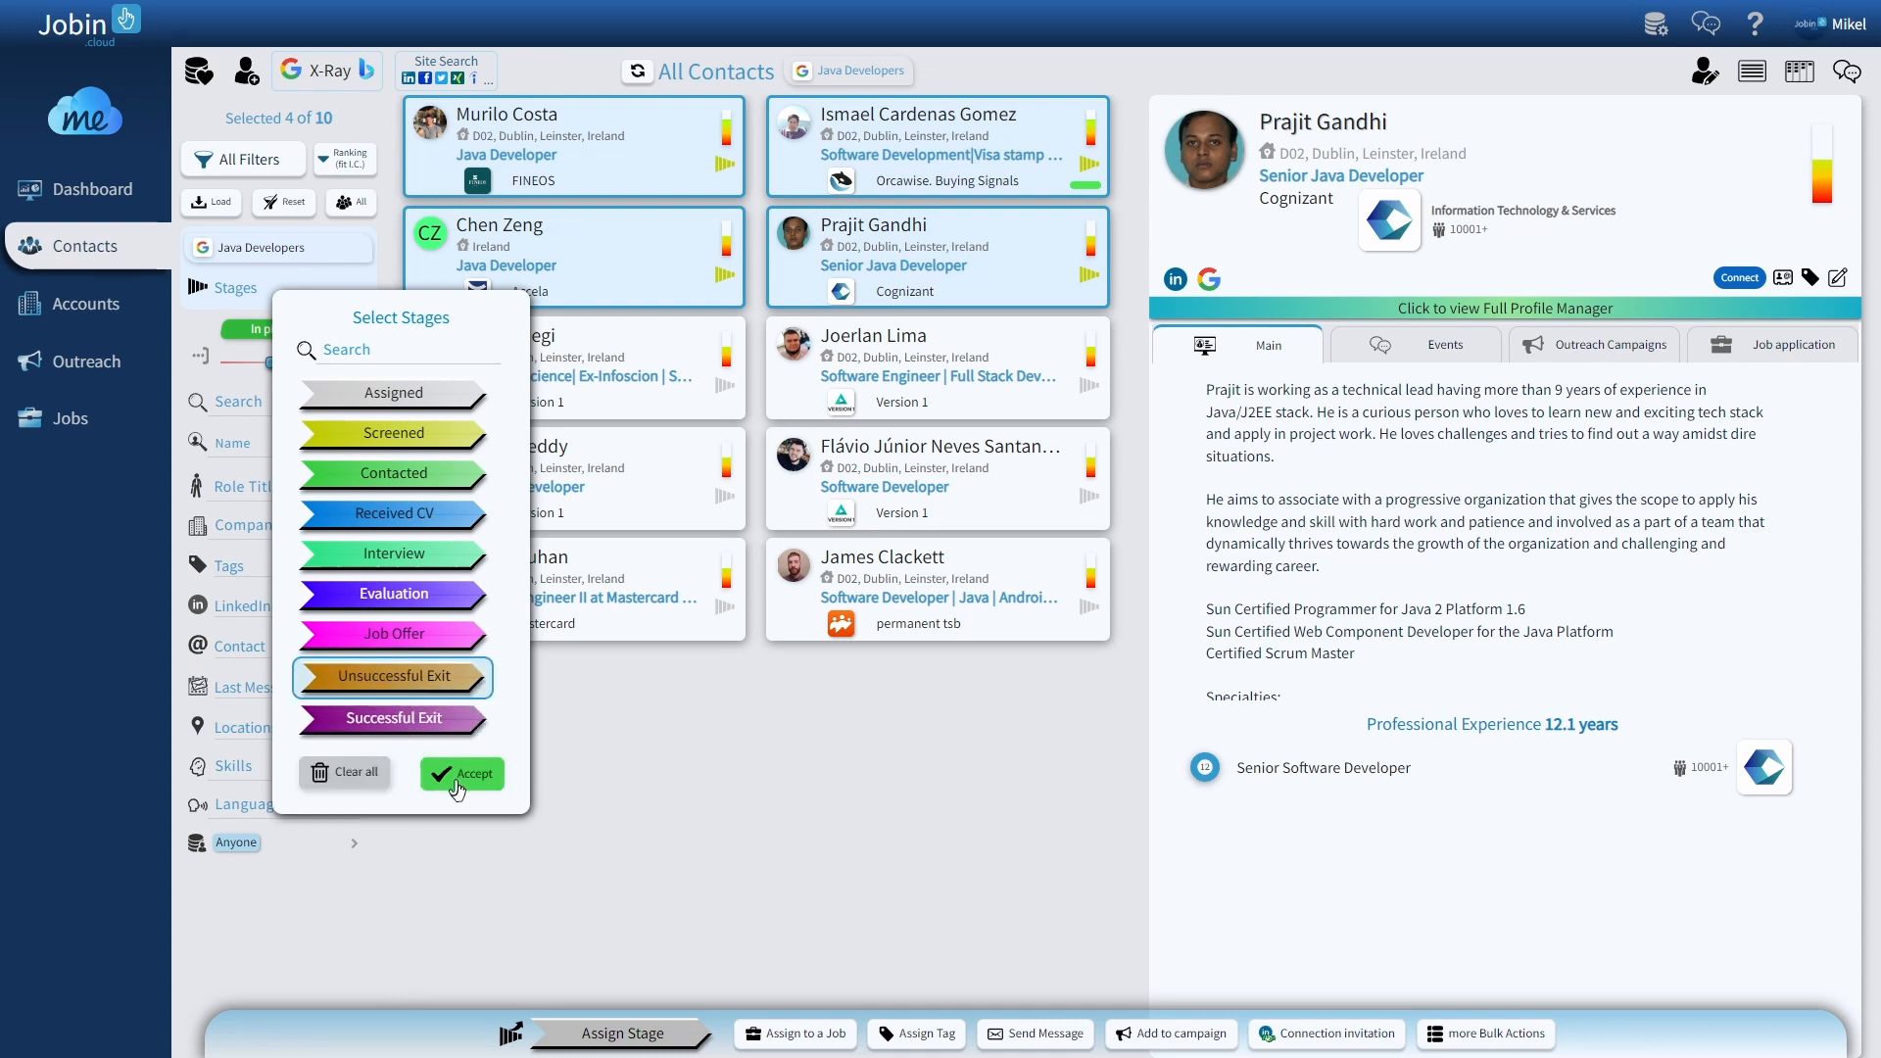
left_click(420, 770)
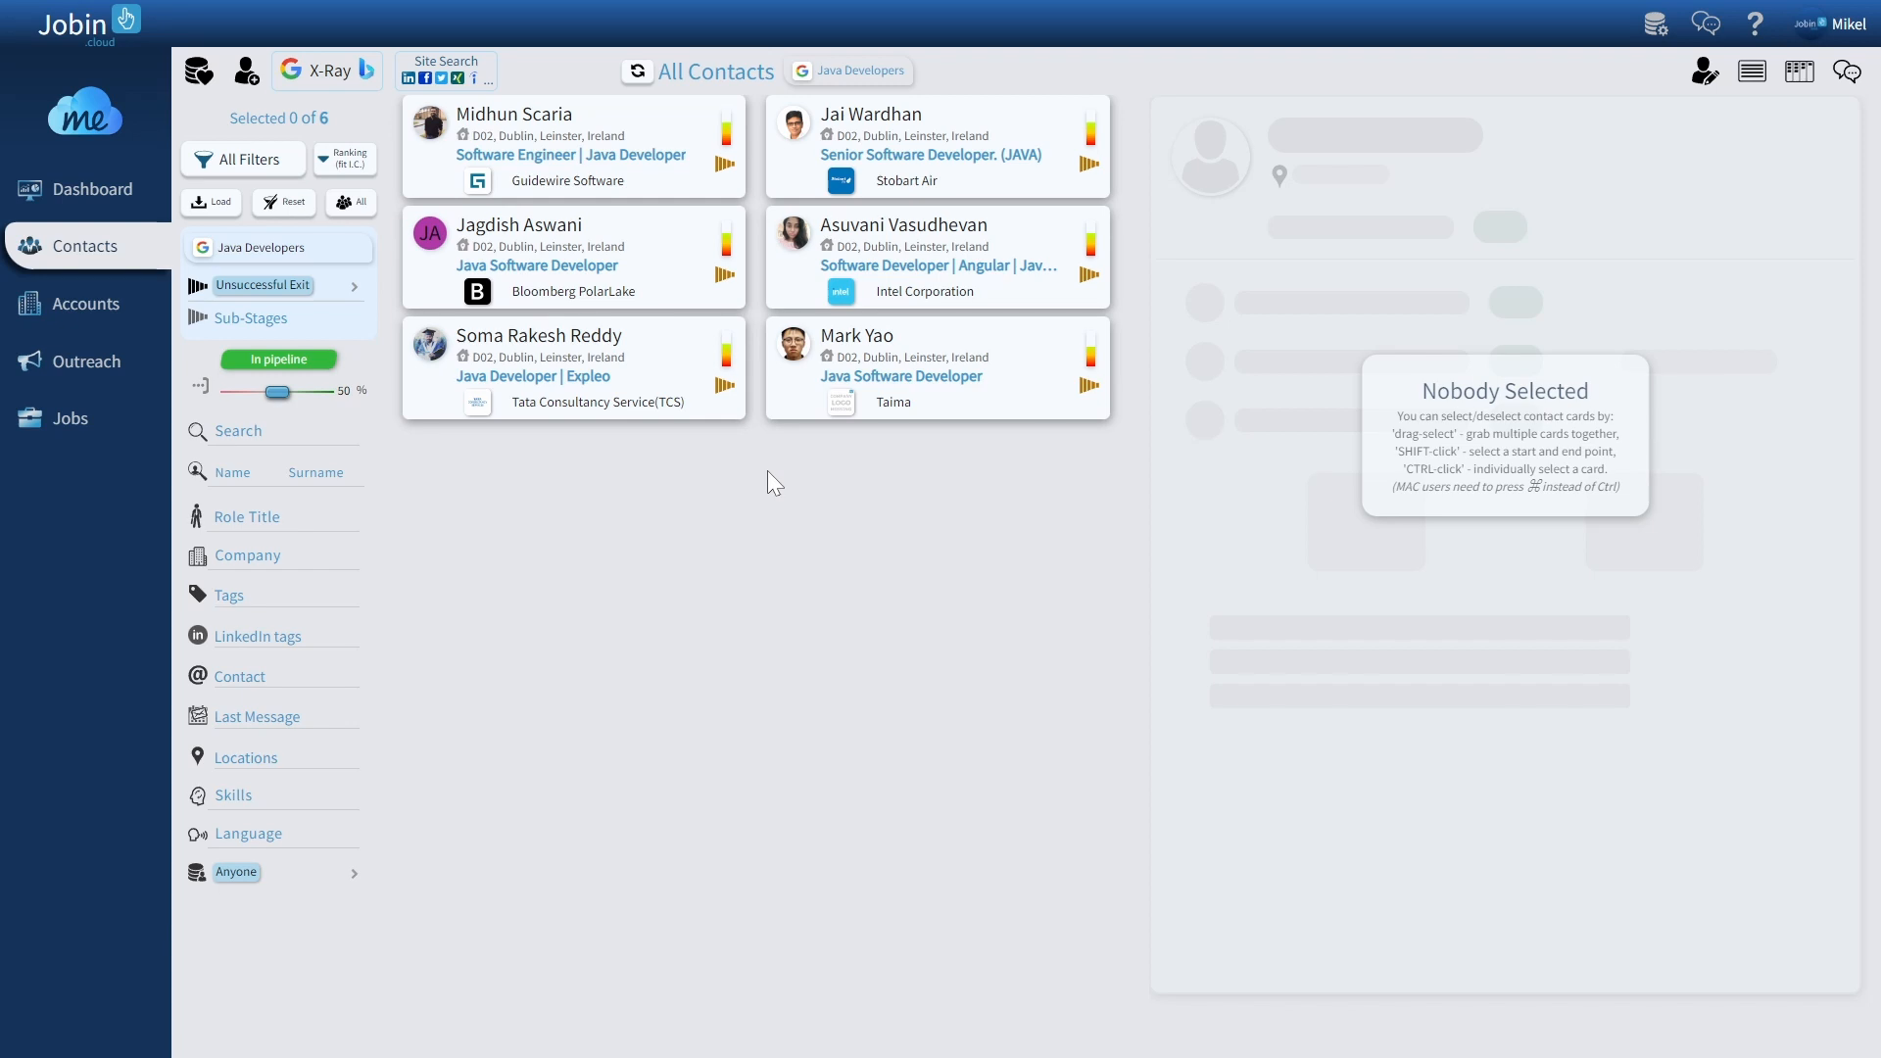
Step: Go to the jobs list and show the candidates at the Screened stage of the Java Developers job
left_click(98, 432)
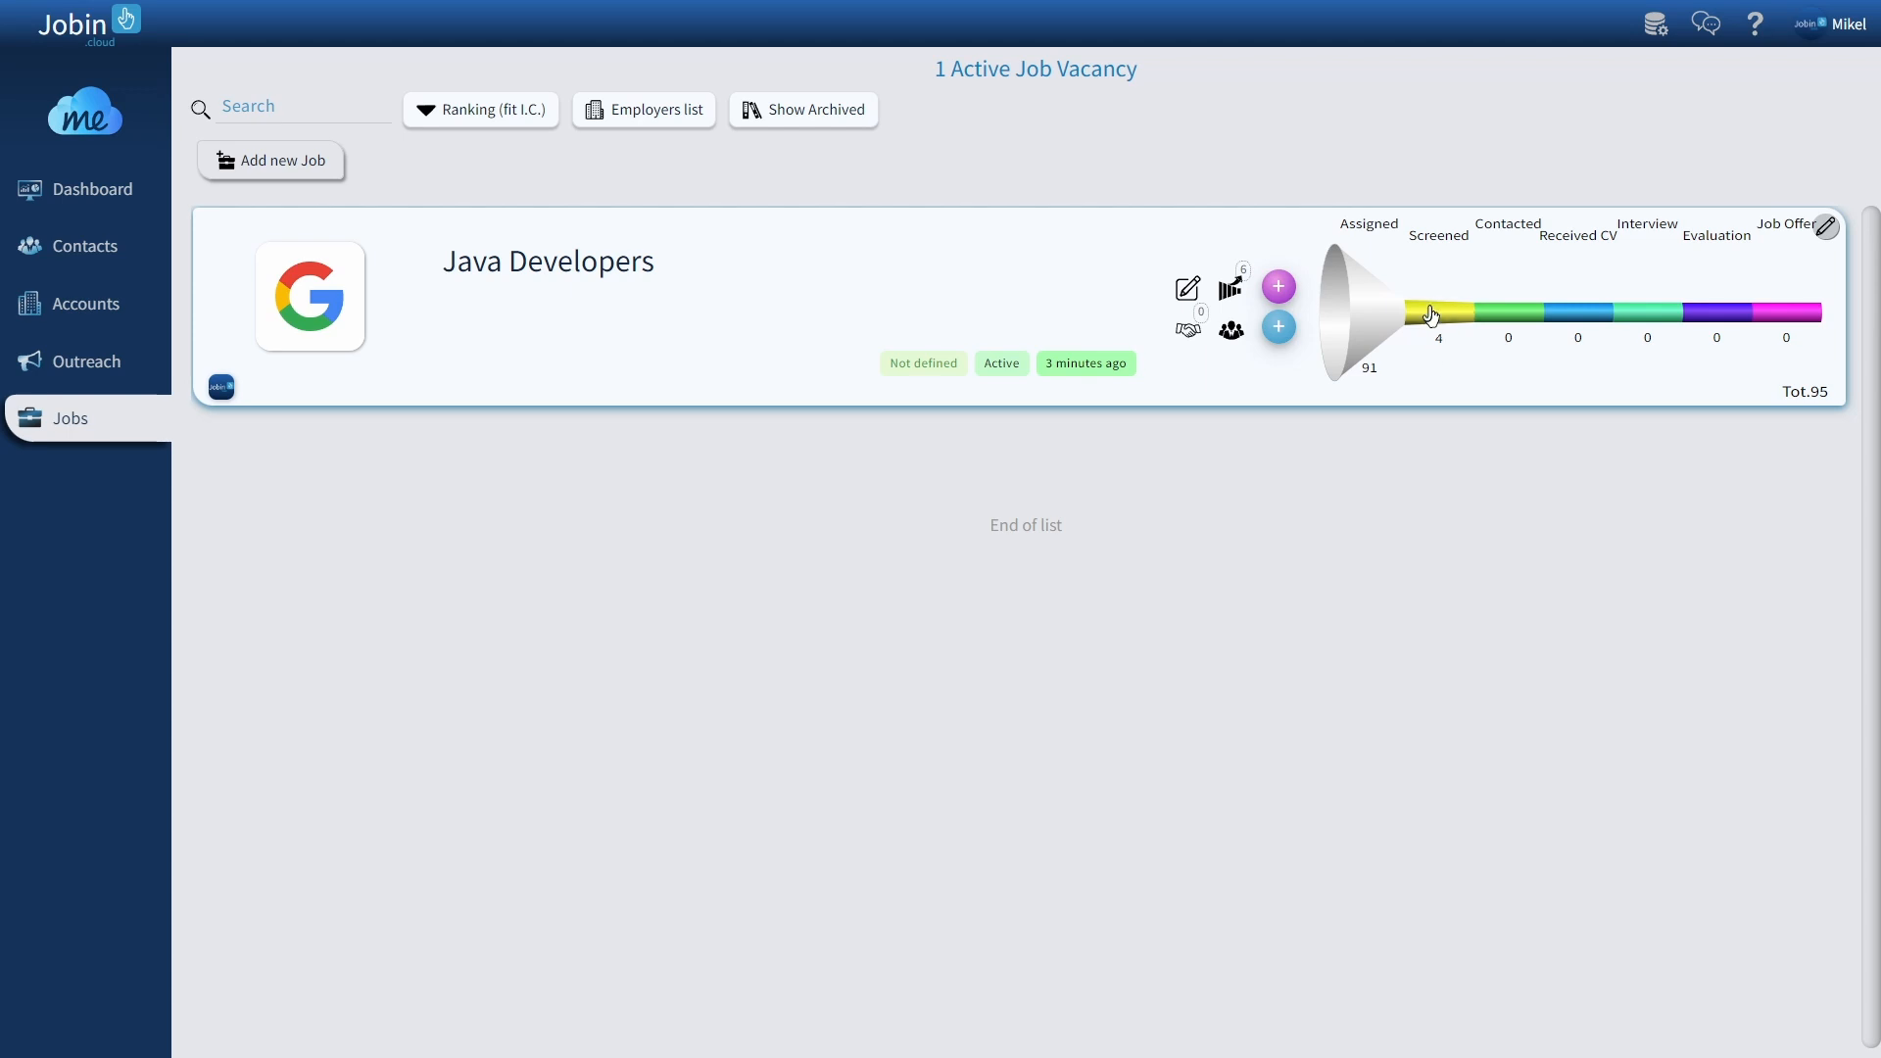
left_click(1426, 321)
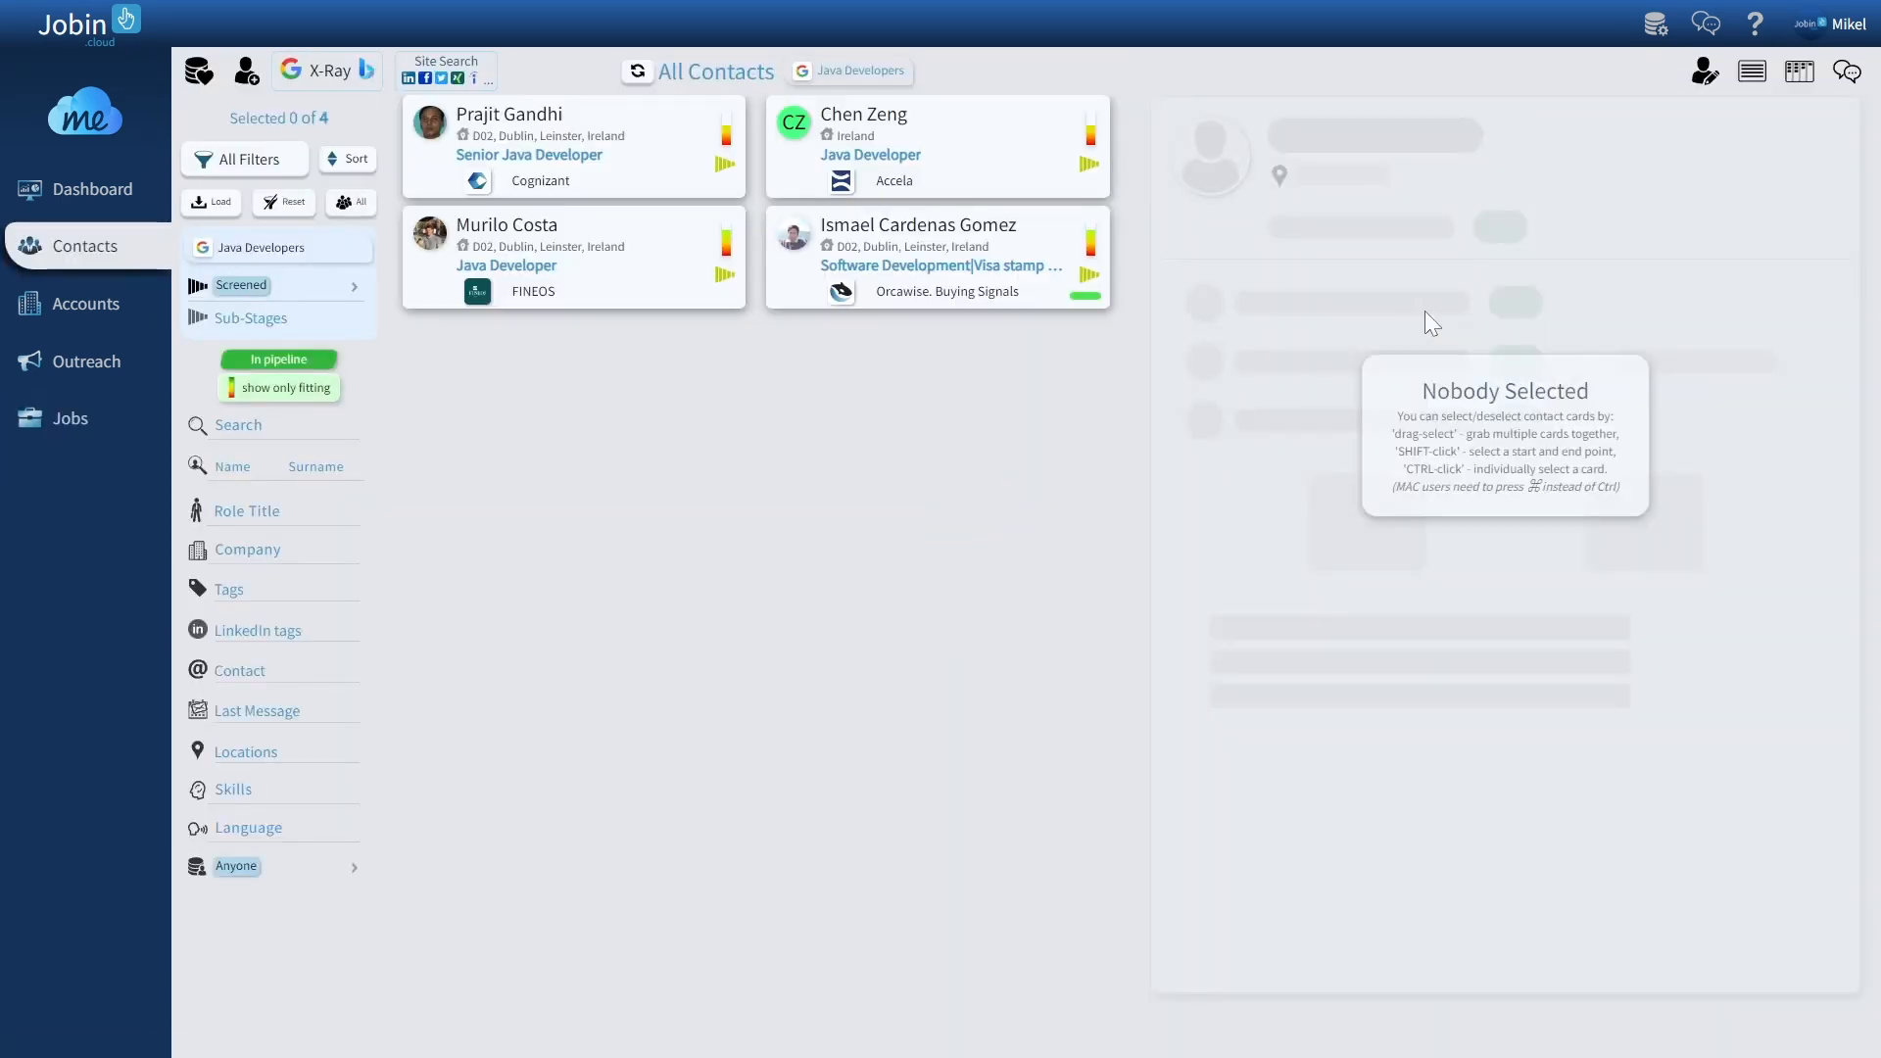
Step: View the event history of the screened candidate from Orcawise and return to the jobs list
left_click(902, 287)
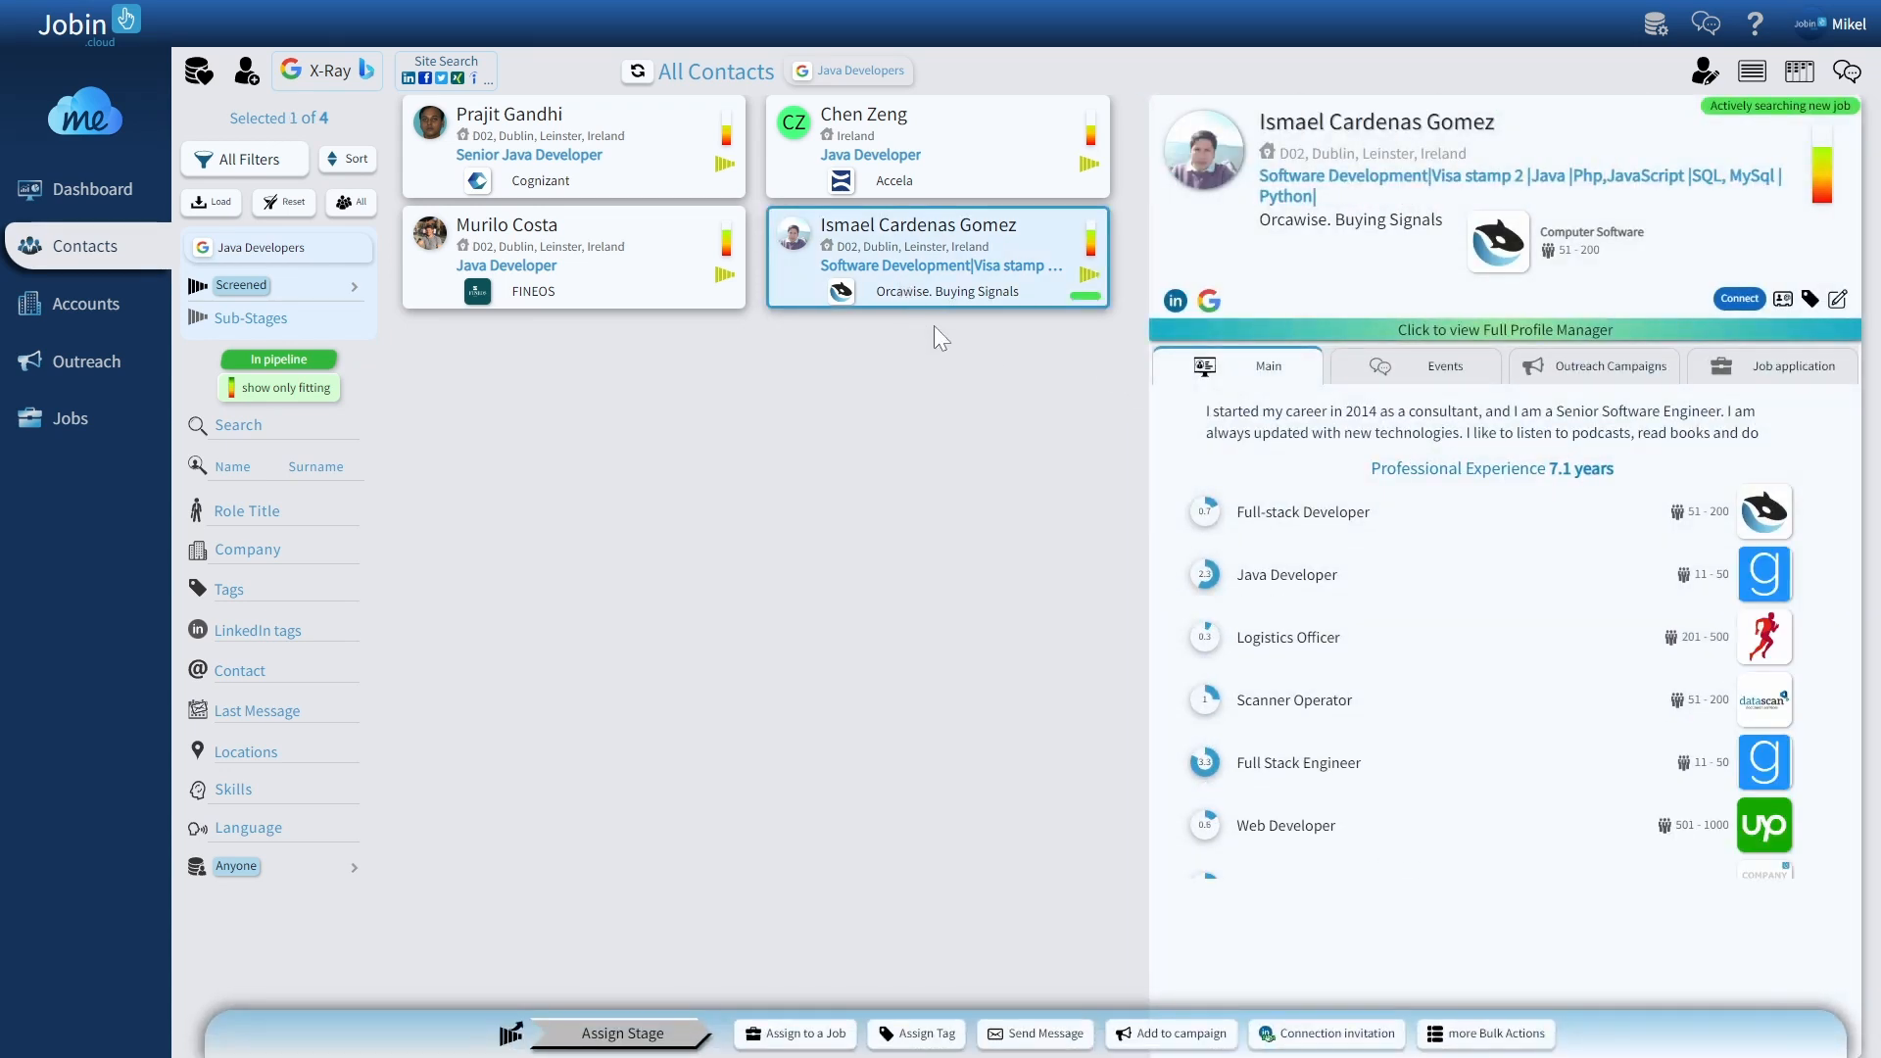
left_click(1411, 379)
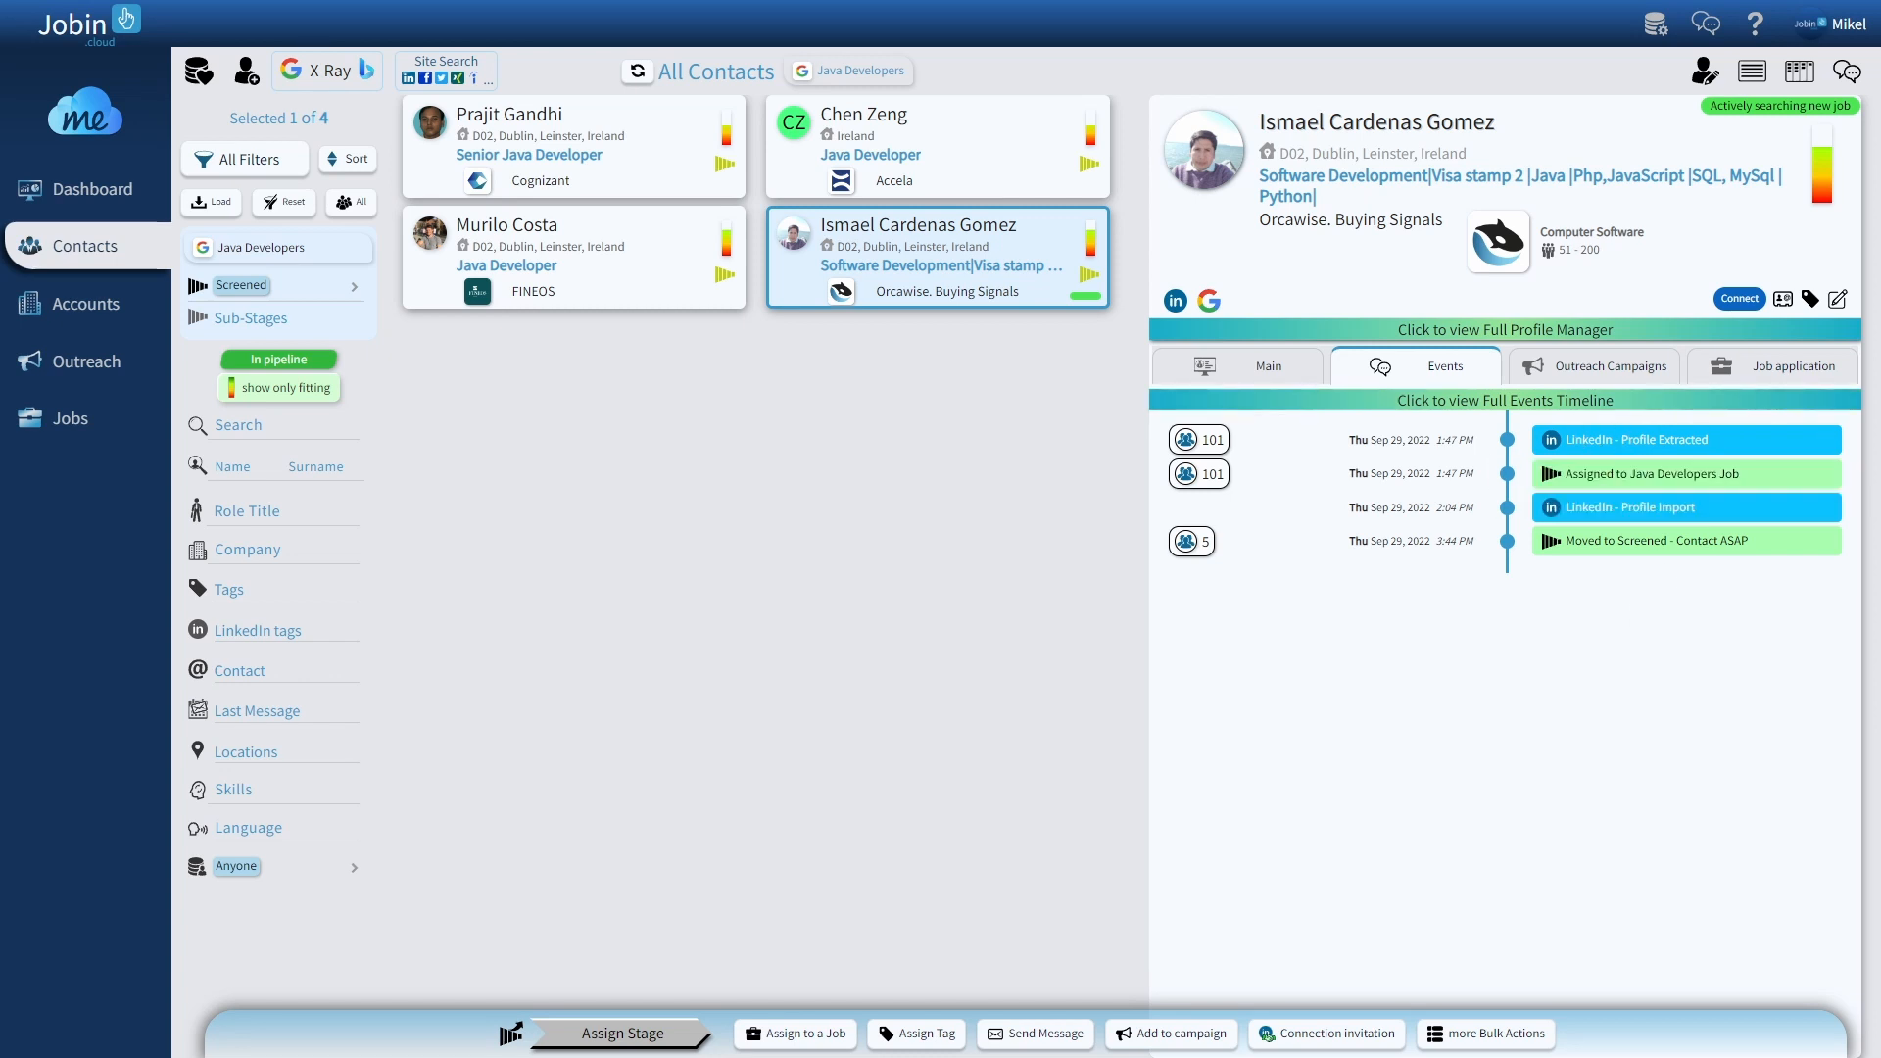
mouse_move(1718, 507)
left_click(116, 427)
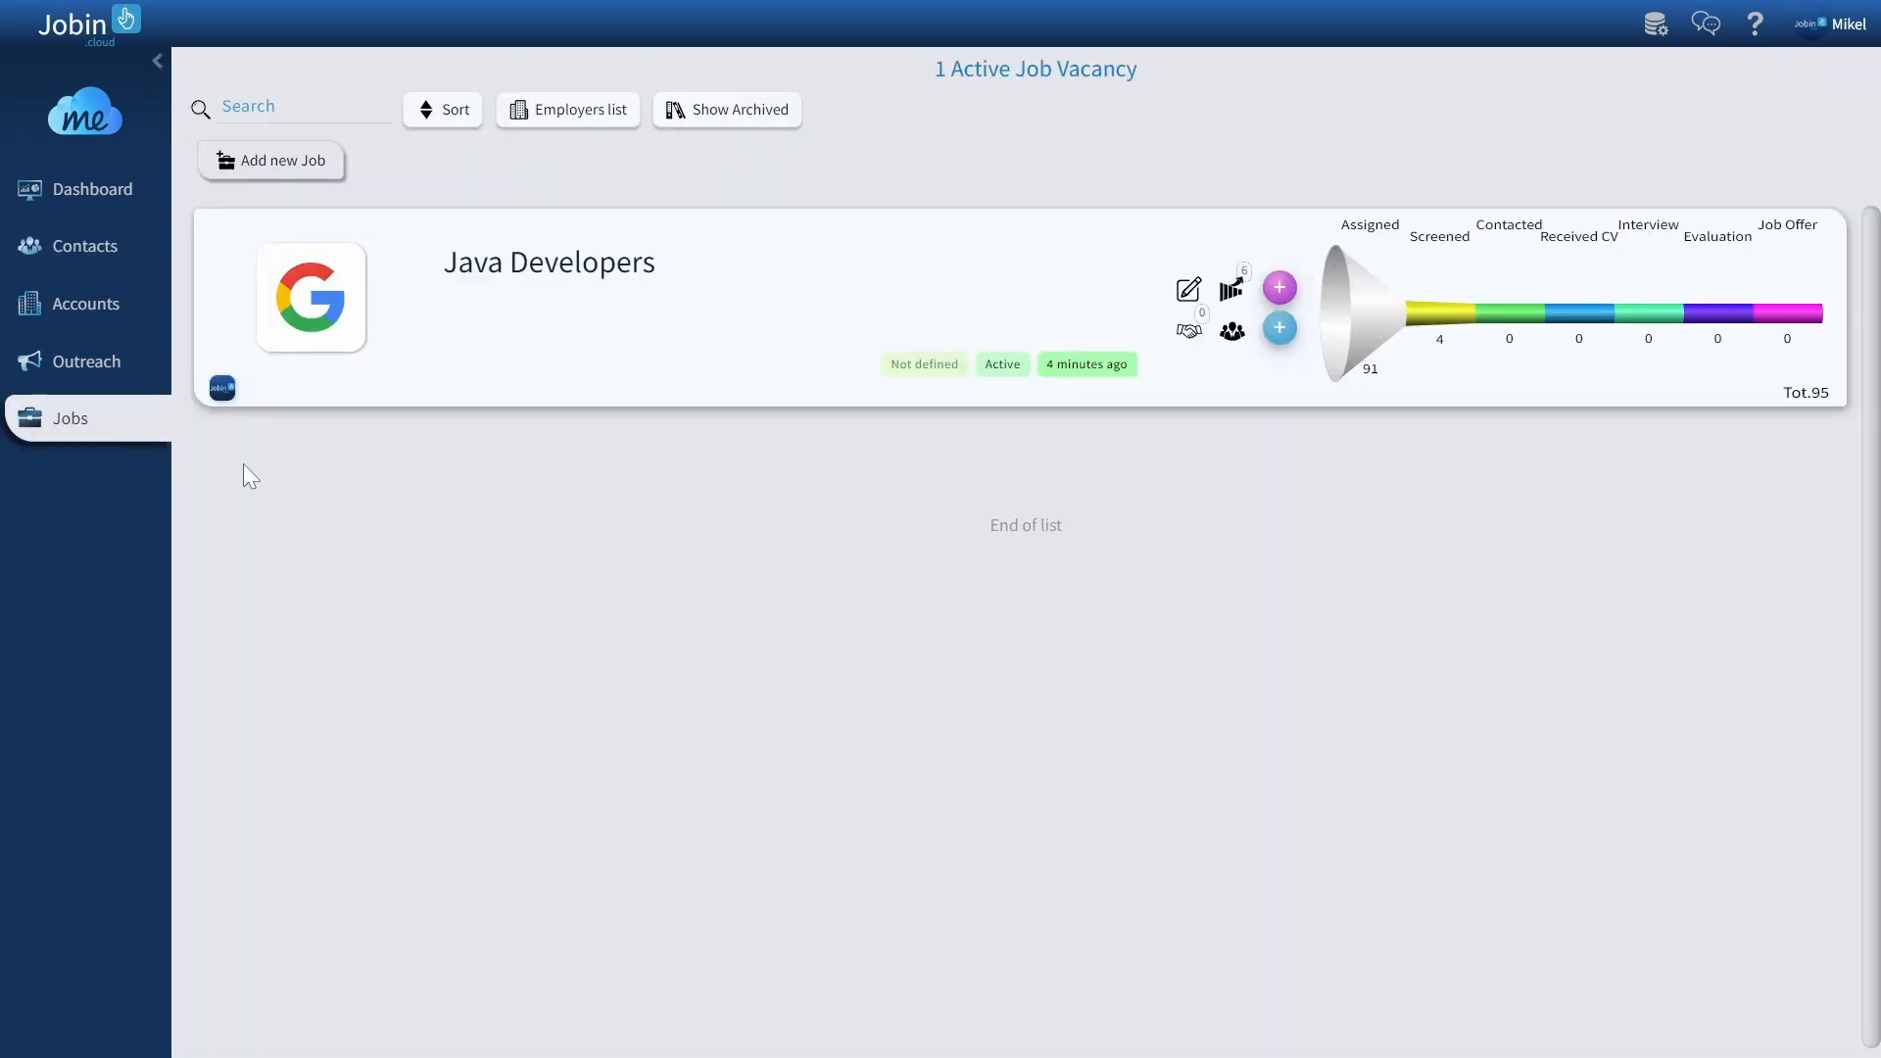